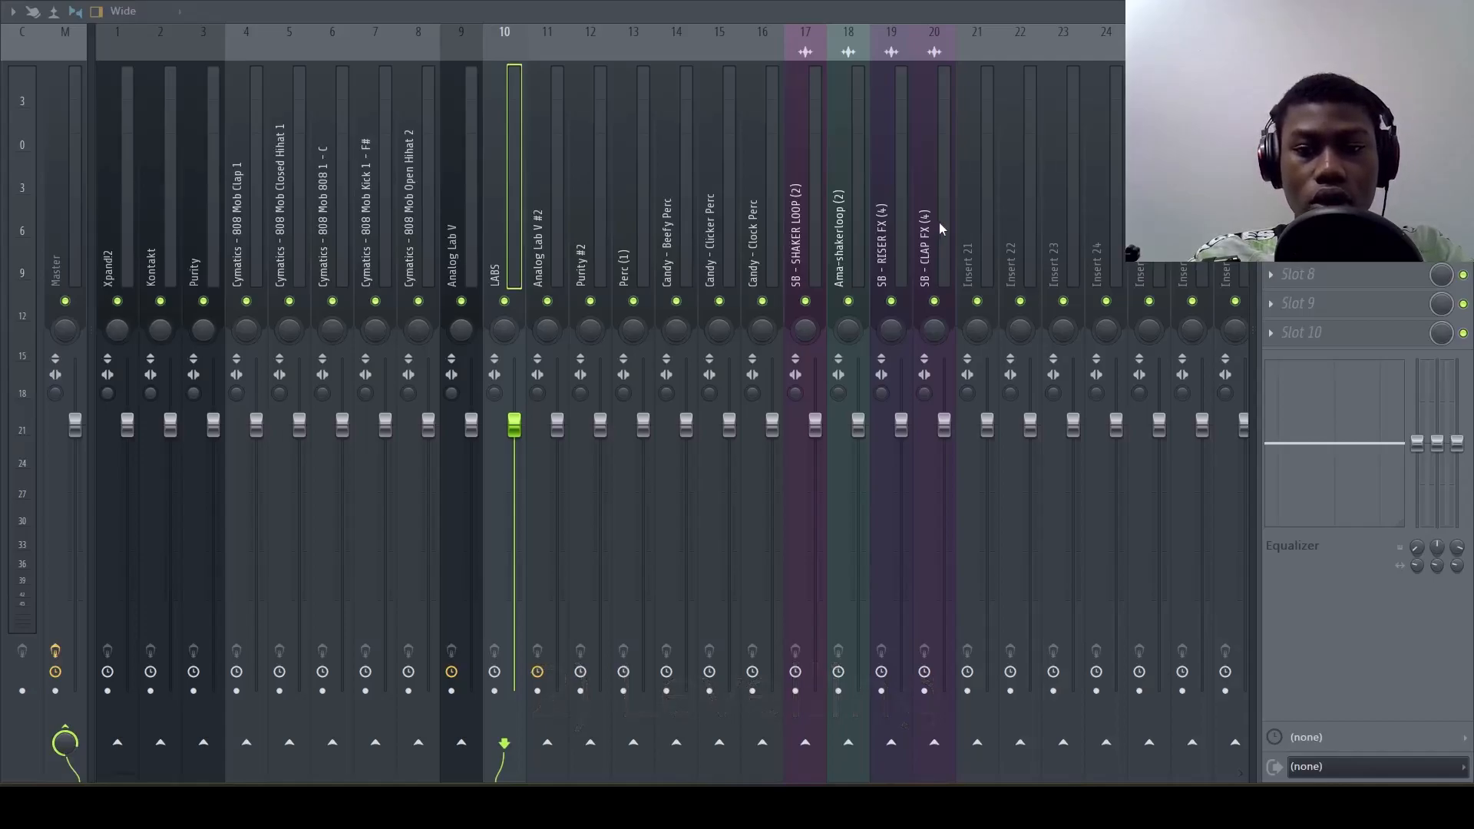
# Lower the volume faders of mixer tracks 1 to 20 together to about 44% (-14.5 dB)
pyautogui.moveTo(936, 228); pyautogui.dragTo(127, 255)
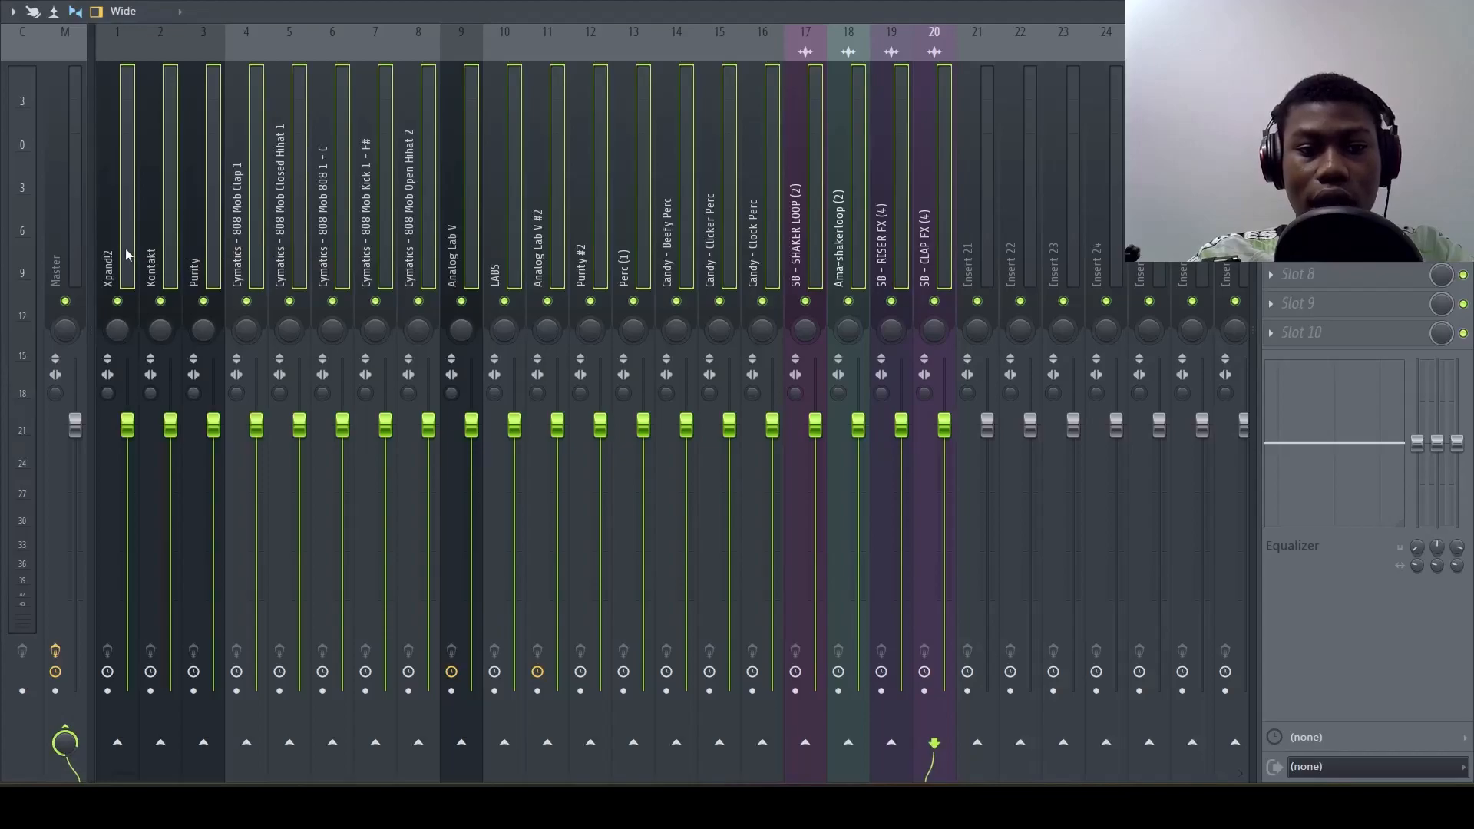
pyautogui.moveTo(125, 421); pyautogui.dragTo(127, 574)
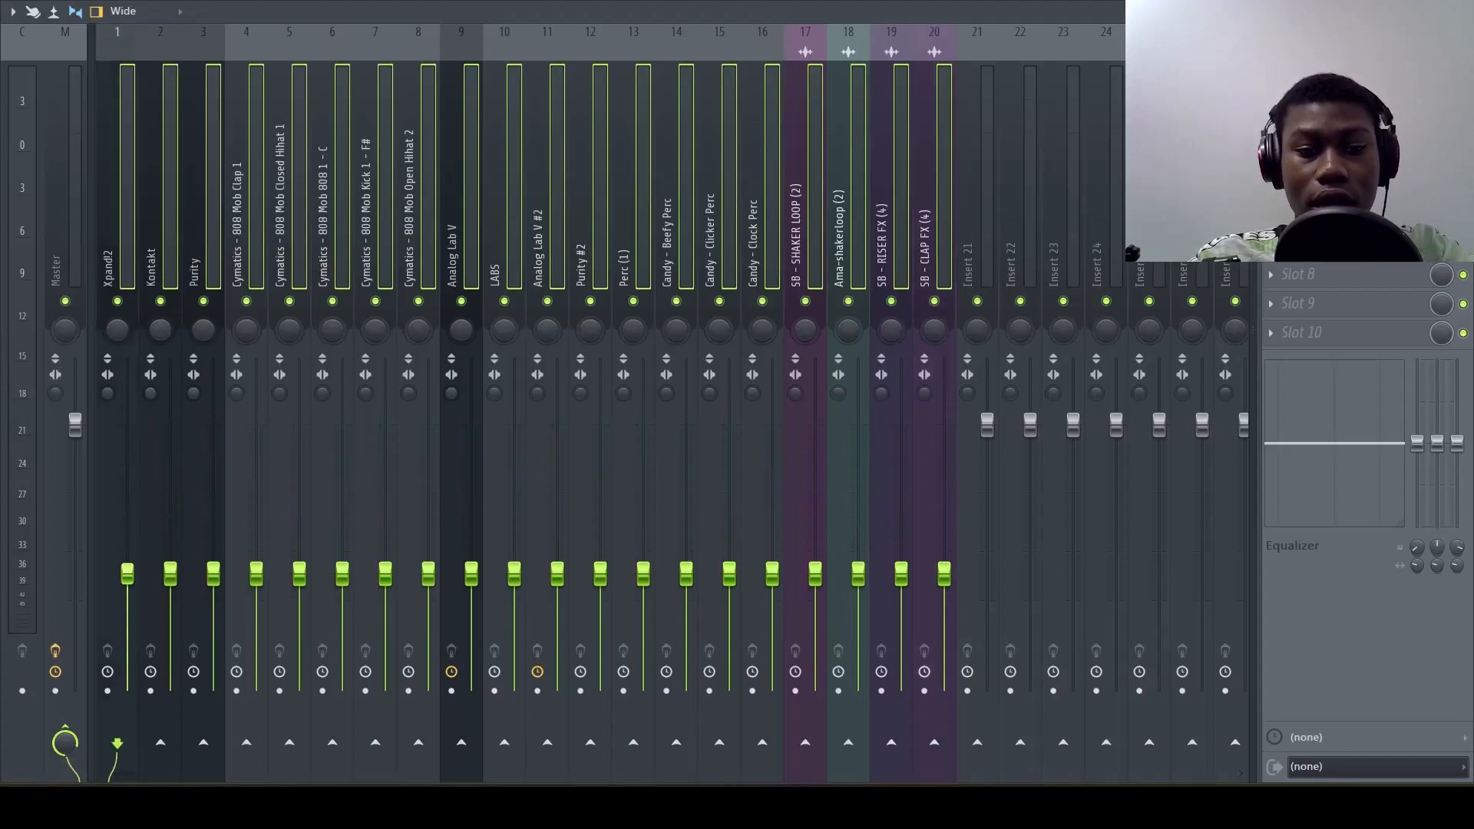
pyautogui.click(1444, 11)
pyautogui.moveTo(758, 192); pyautogui.dragTo(902, 219)
# Check the song's playback briefly and raise the volume fader of the Kontakt mixer track
pyautogui.press('space')
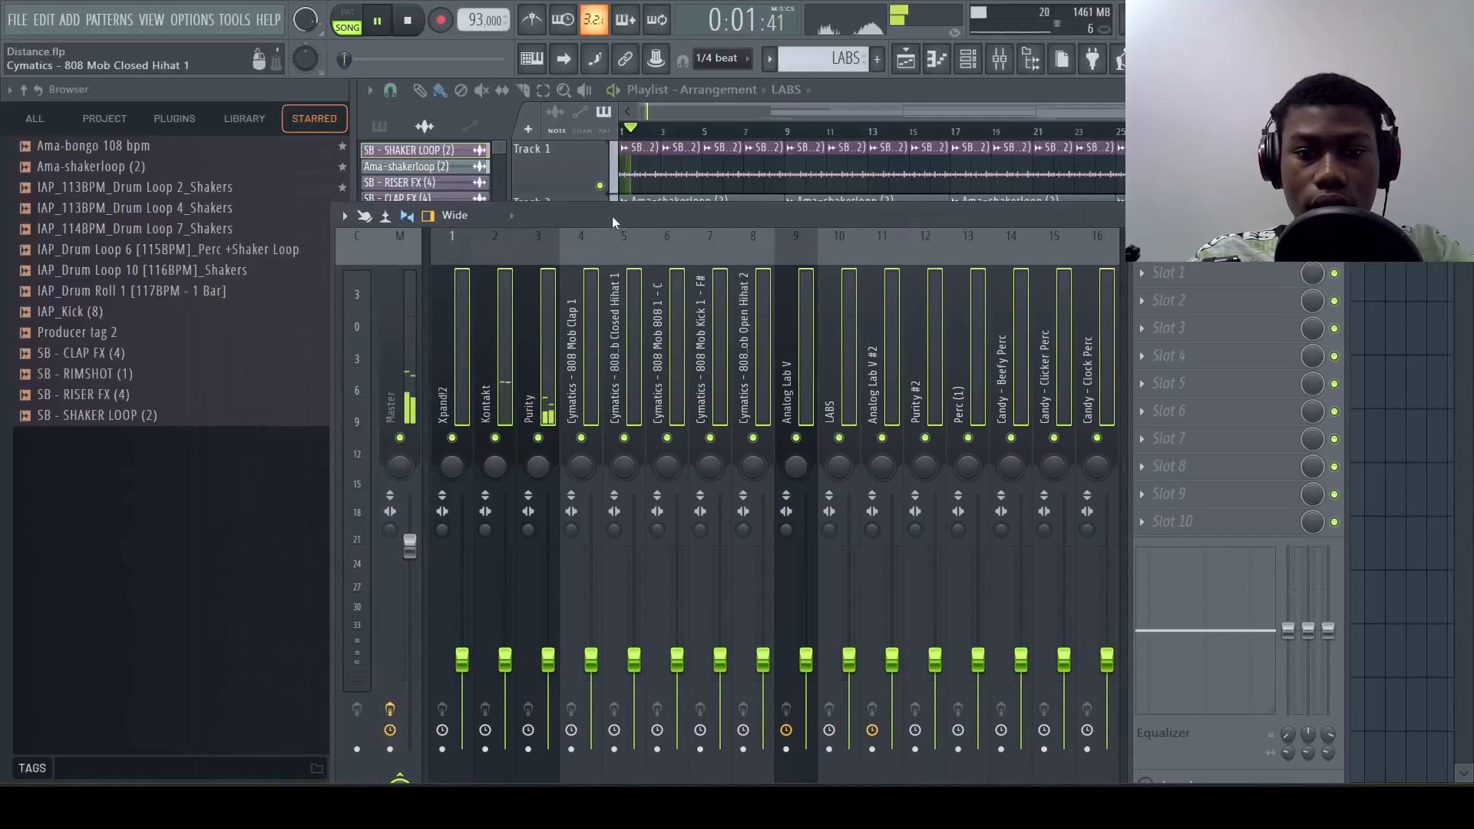
pyautogui.press('space')
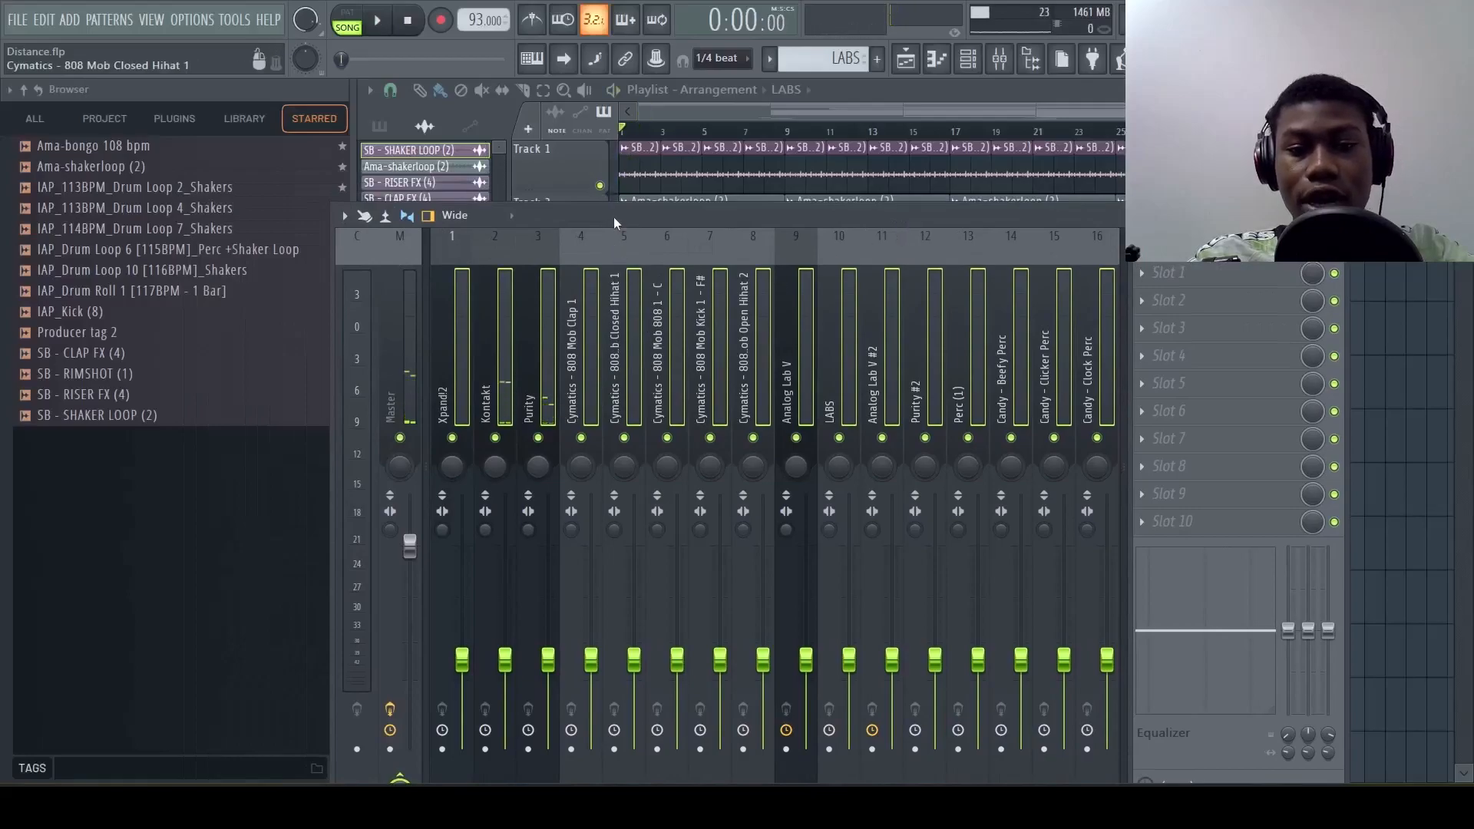
pyautogui.click(505, 391)
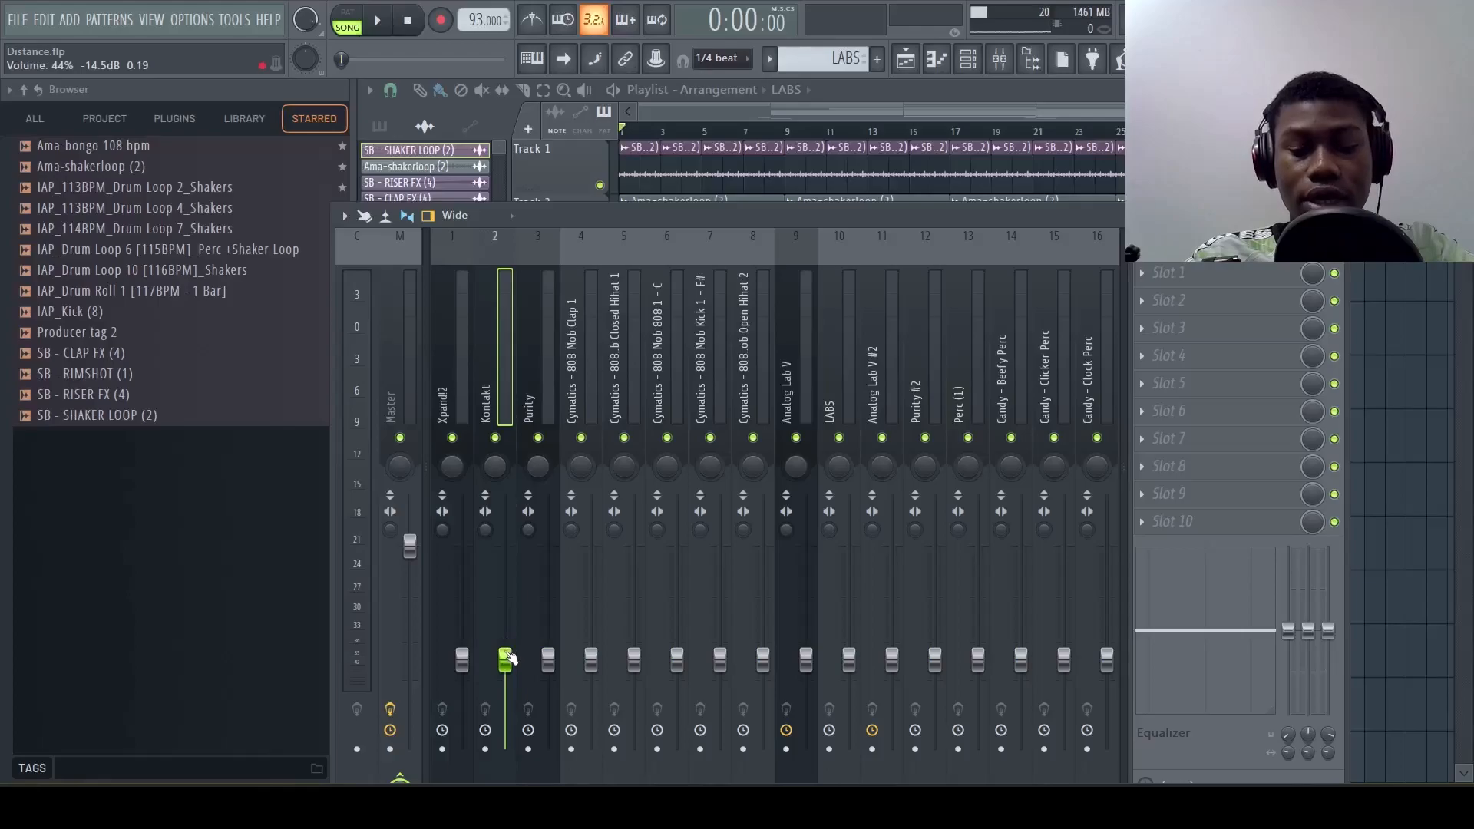
pyautogui.moveTo(508, 656); pyautogui.dragTo(505, 604)
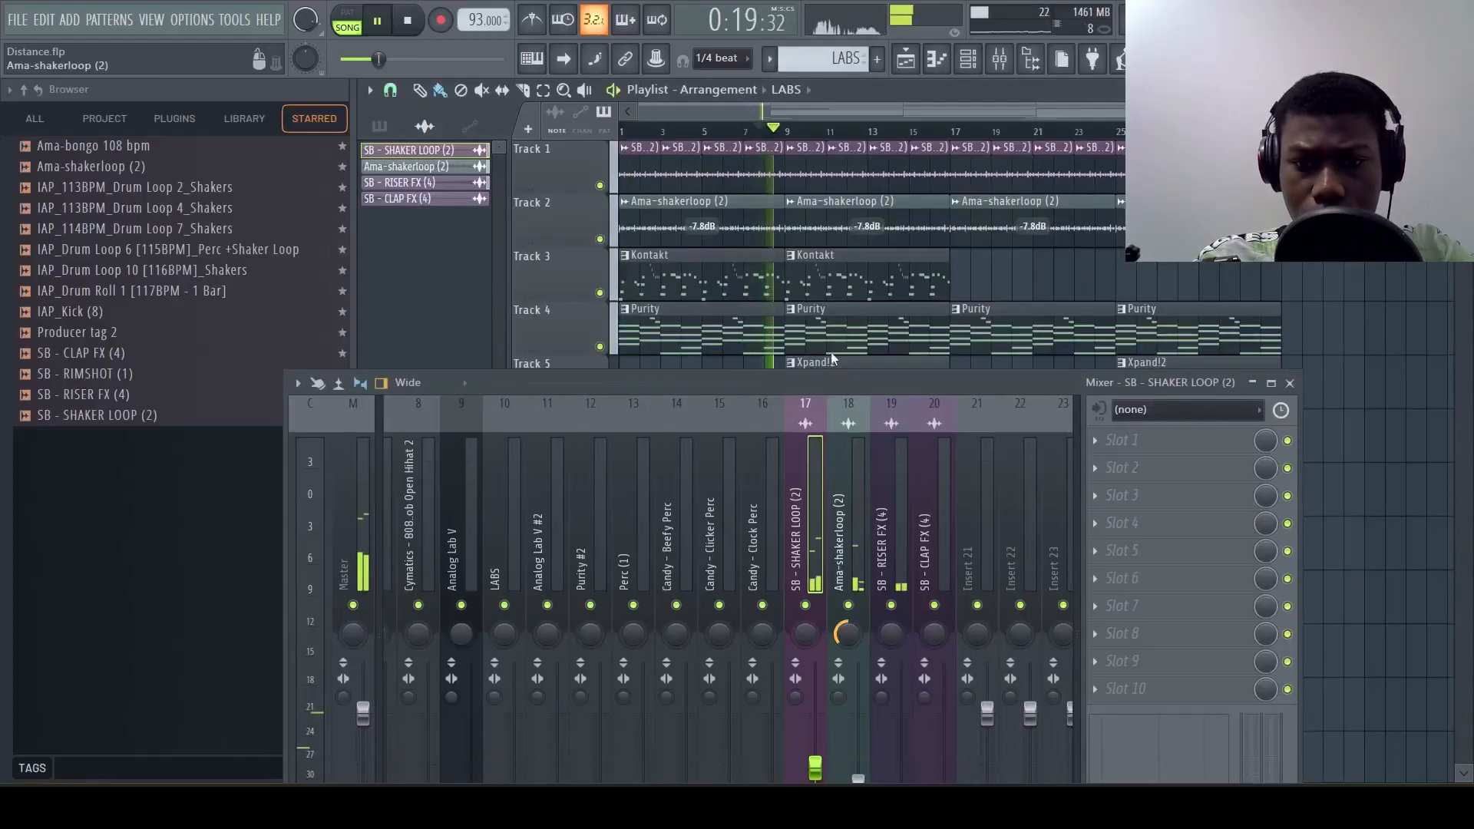
# Raise the volume faders of the SB - RISER FX (4) and SB - CLAP FX (4) mixer tracks
pyautogui.moveTo(835, 401); pyautogui.dragTo(813, 138)
pyautogui.moveTo(878, 569); pyautogui.dragTo(878, 524)
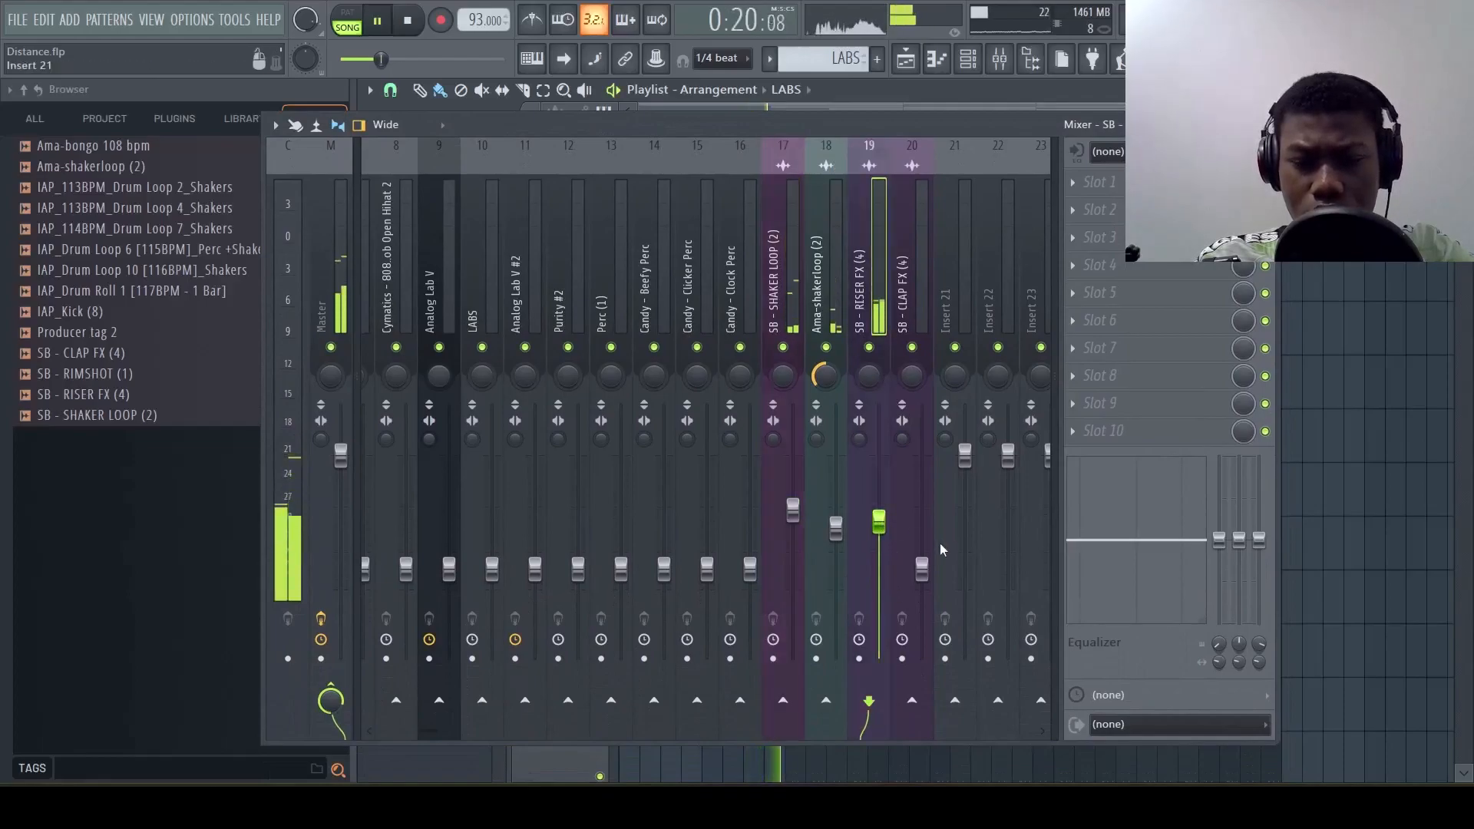
pyautogui.moveTo(922, 568); pyautogui.dragTo(922, 531)
pyautogui.press('space')
pyautogui.press('space')
# Raise LABS to about 70% (-7.3 dB), nudge Purity up, and raise Xpand!2 while panning it left
pyautogui.scroll(4, 874, 265)
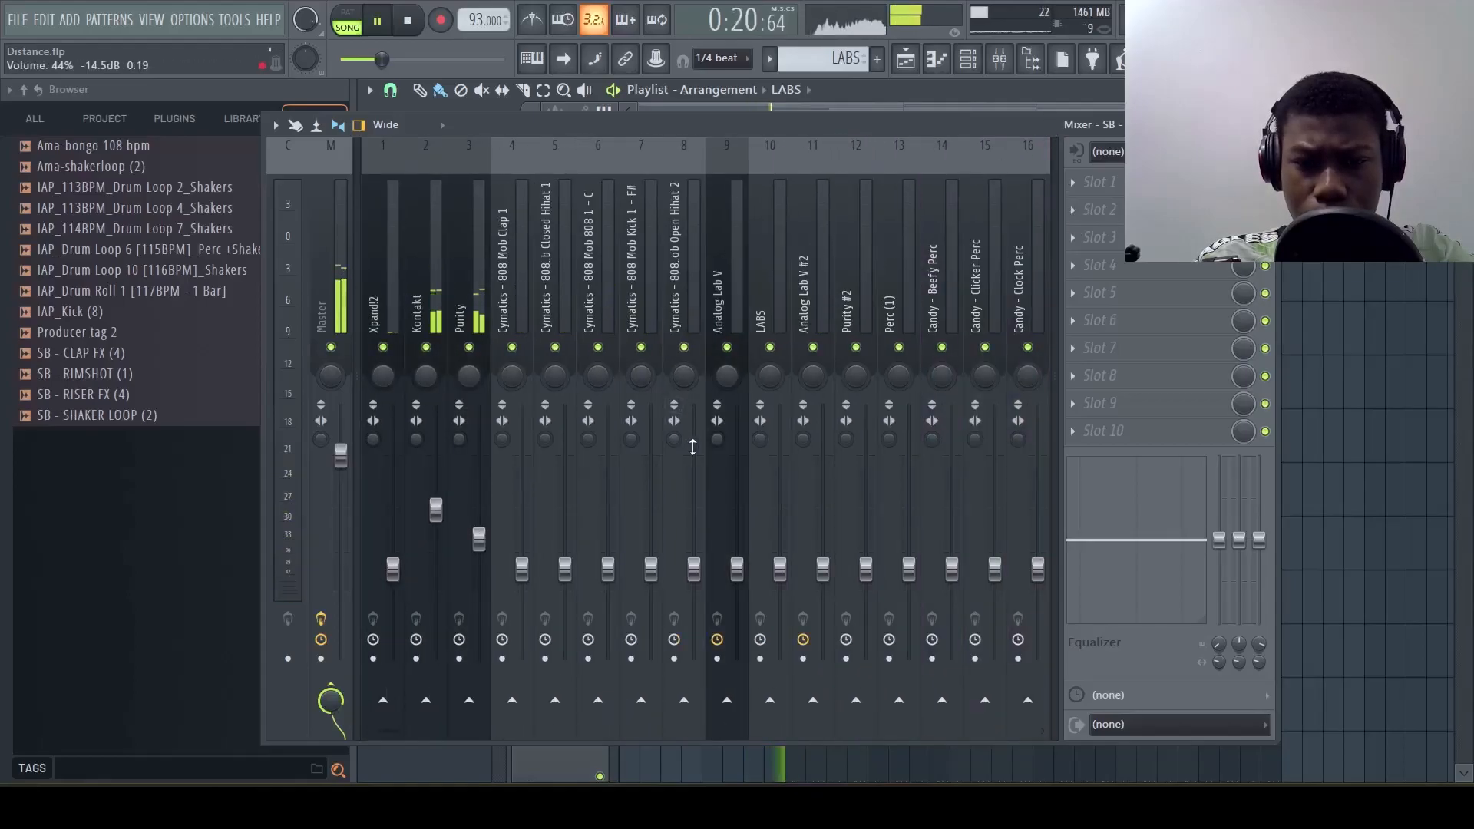
pyautogui.moveTo(779, 568); pyautogui.dragTo(779, 517)
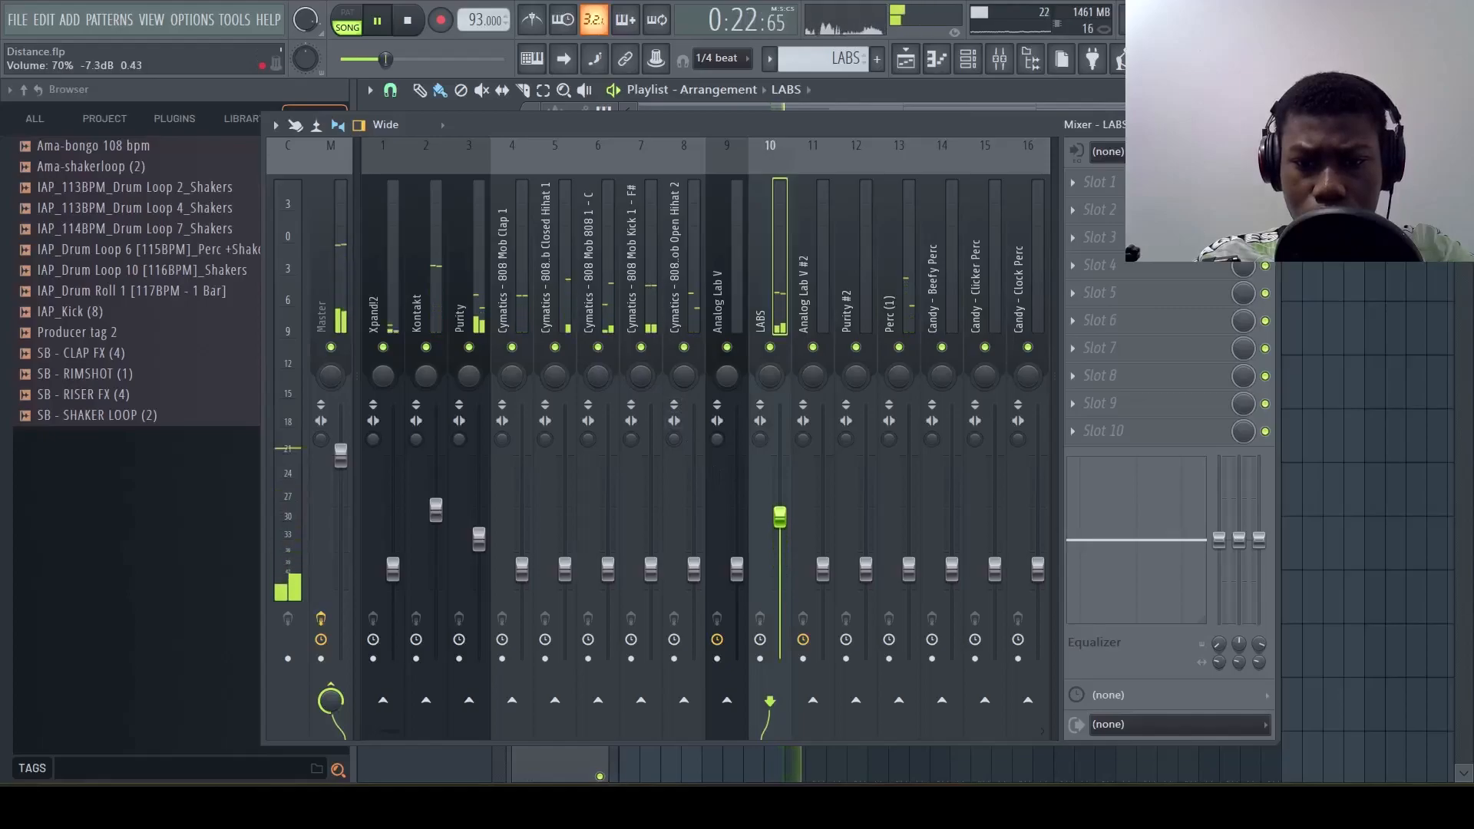
pyautogui.click(478, 538)
pyautogui.moveTo(478, 538); pyautogui.dragTo(478, 532)
pyautogui.moveTo(392, 569); pyautogui.dragTo(389, 508)
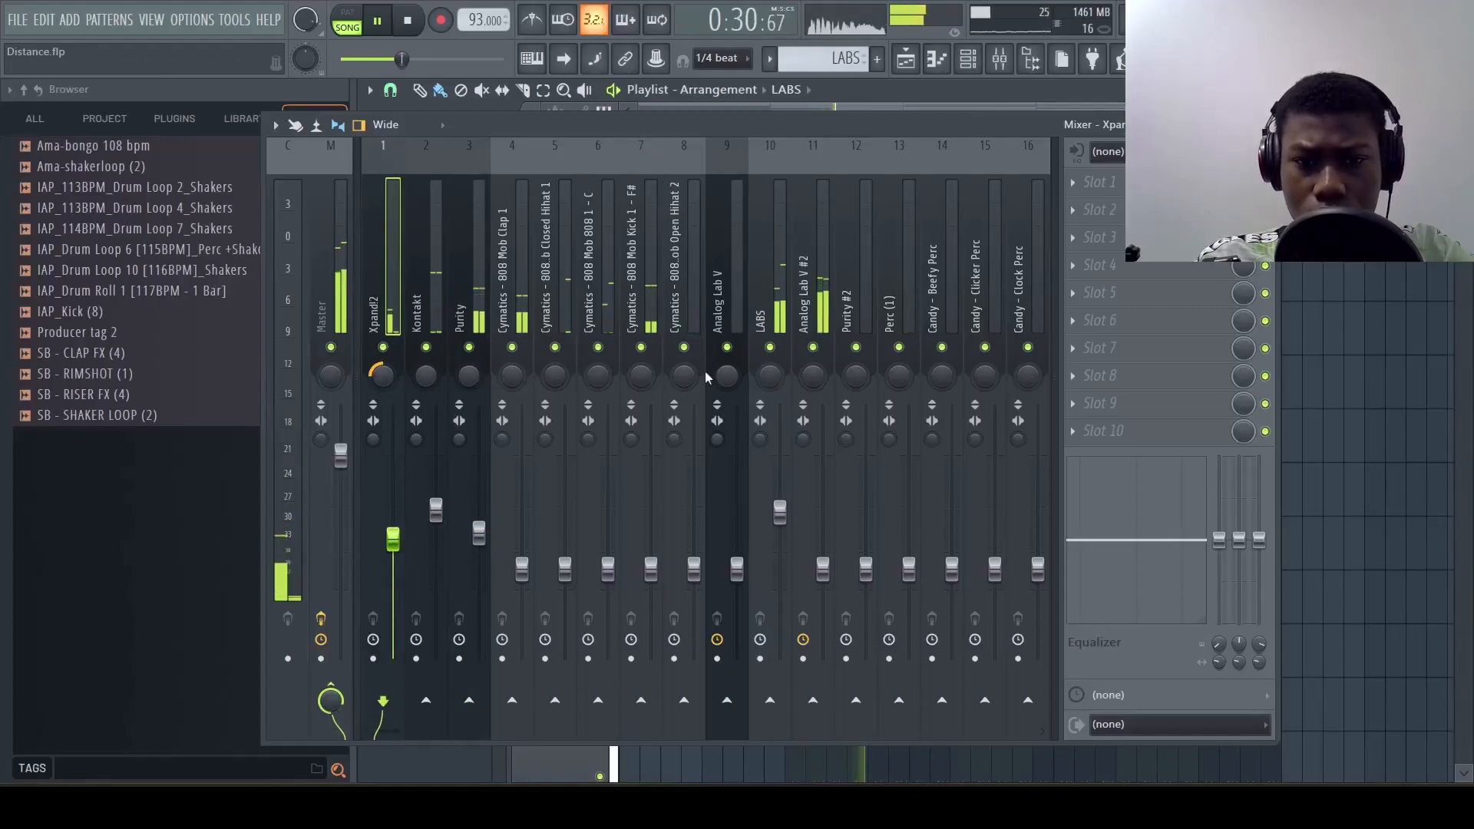
# Lower Analog Lab V #2 to 42% (-15.3 dB) and raise the 808 Mob kick, 808, closed hihat and clap faders, with the clap at about 71%
pyautogui.moveTo(822, 569)
pyautogui.mouseDown()
pyautogui.moveTo(822, 493)
pyautogui.moveTo(822, 575)
pyautogui.mouseUp()
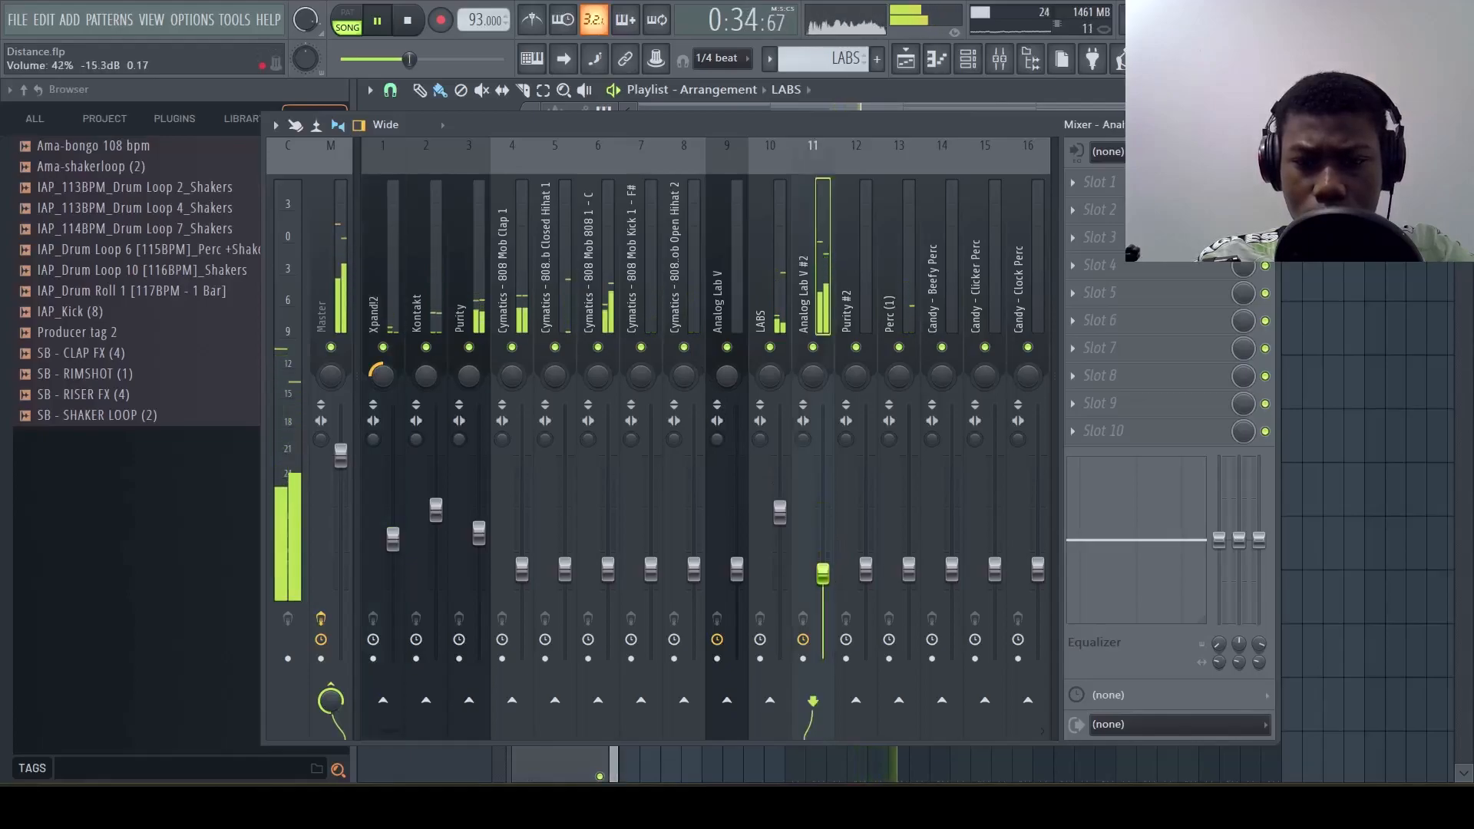
pyautogui.moveTo(651, 570); pyautogui.dragTo(652, 513)
pyautogui.moveTo(607, 569); pyautogui.dragTo(566, 522)
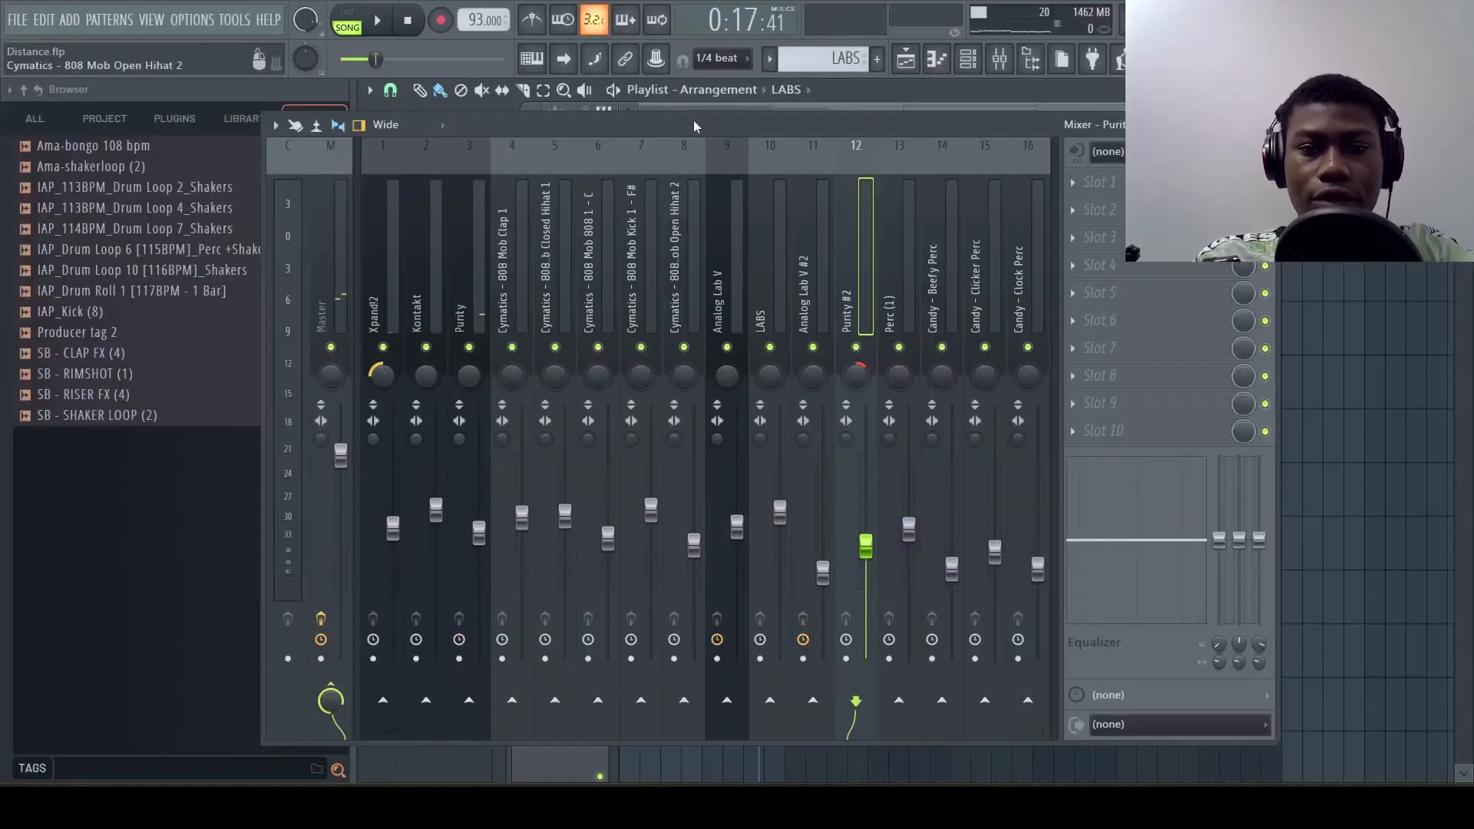
# Load Fruity Parametric EQ 2 on the Kontakt mixer track and arrange its window above the mixer
pyautogui.moveTo(693, 120); pyautogui.dragTo(749, 185)
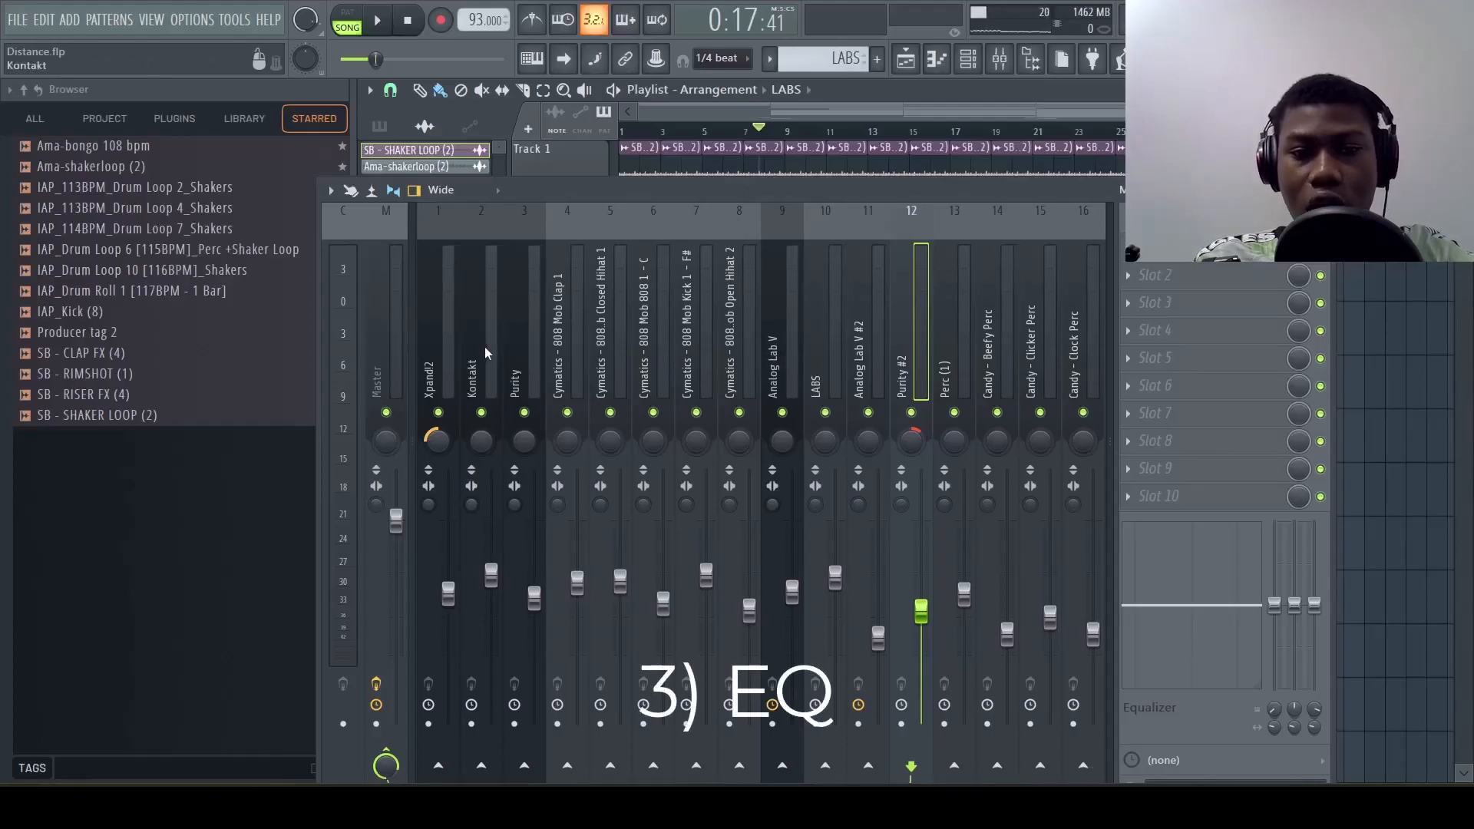
pyautogui.press('space')
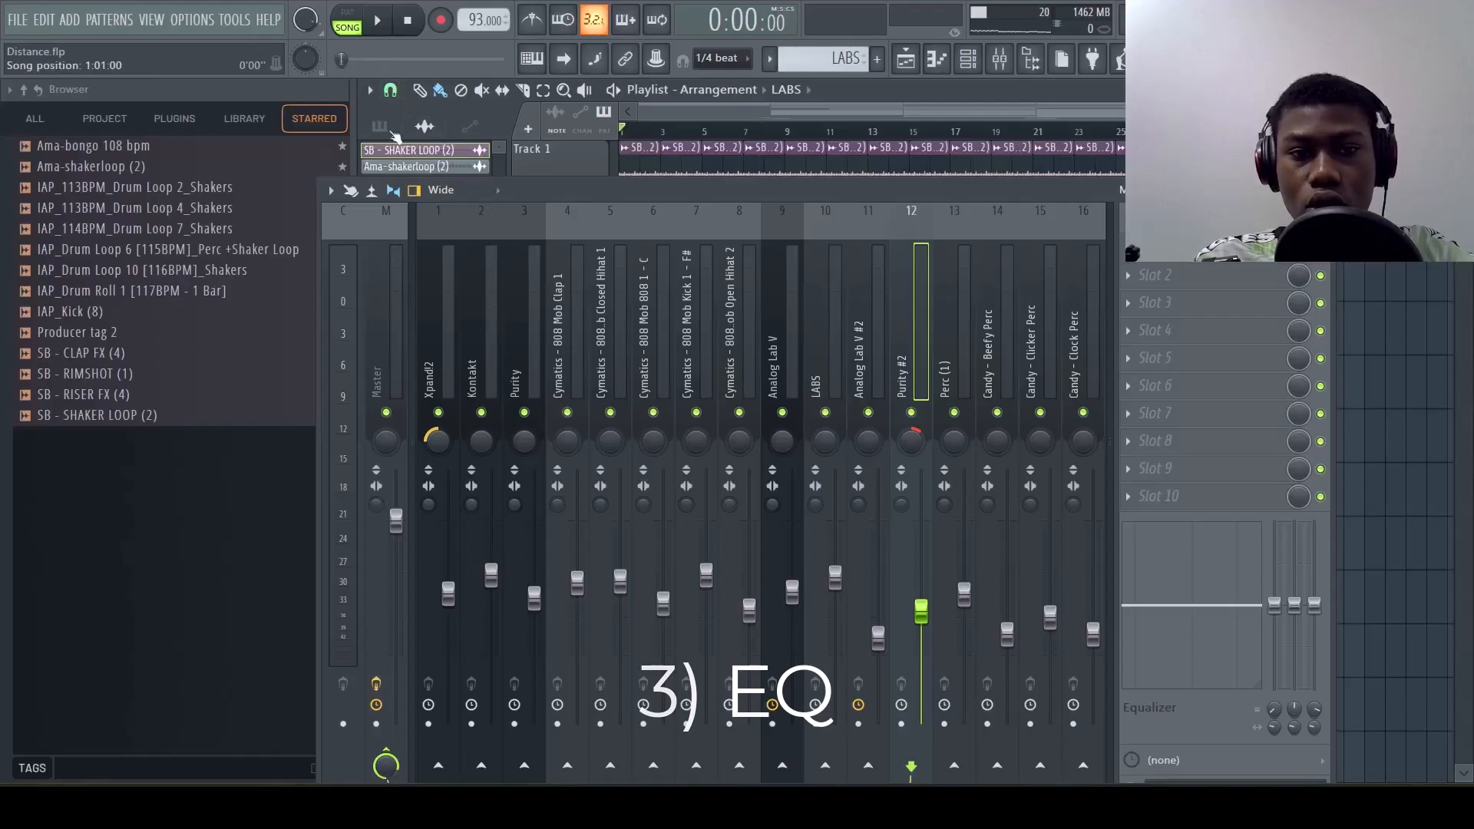
pyautogui.click(475, 343)
pyautogui.press('space')
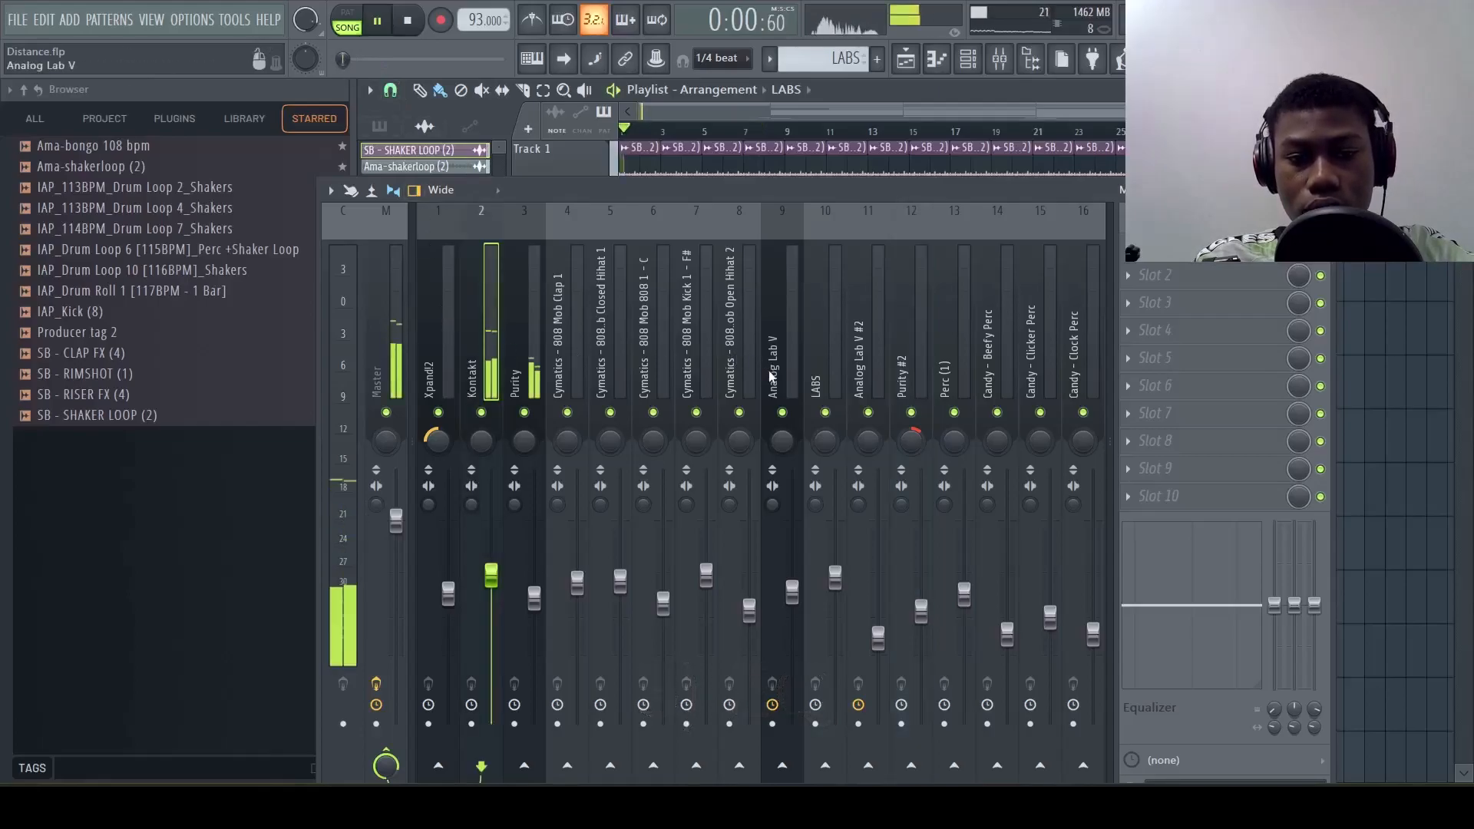
pyautogui.press('space')
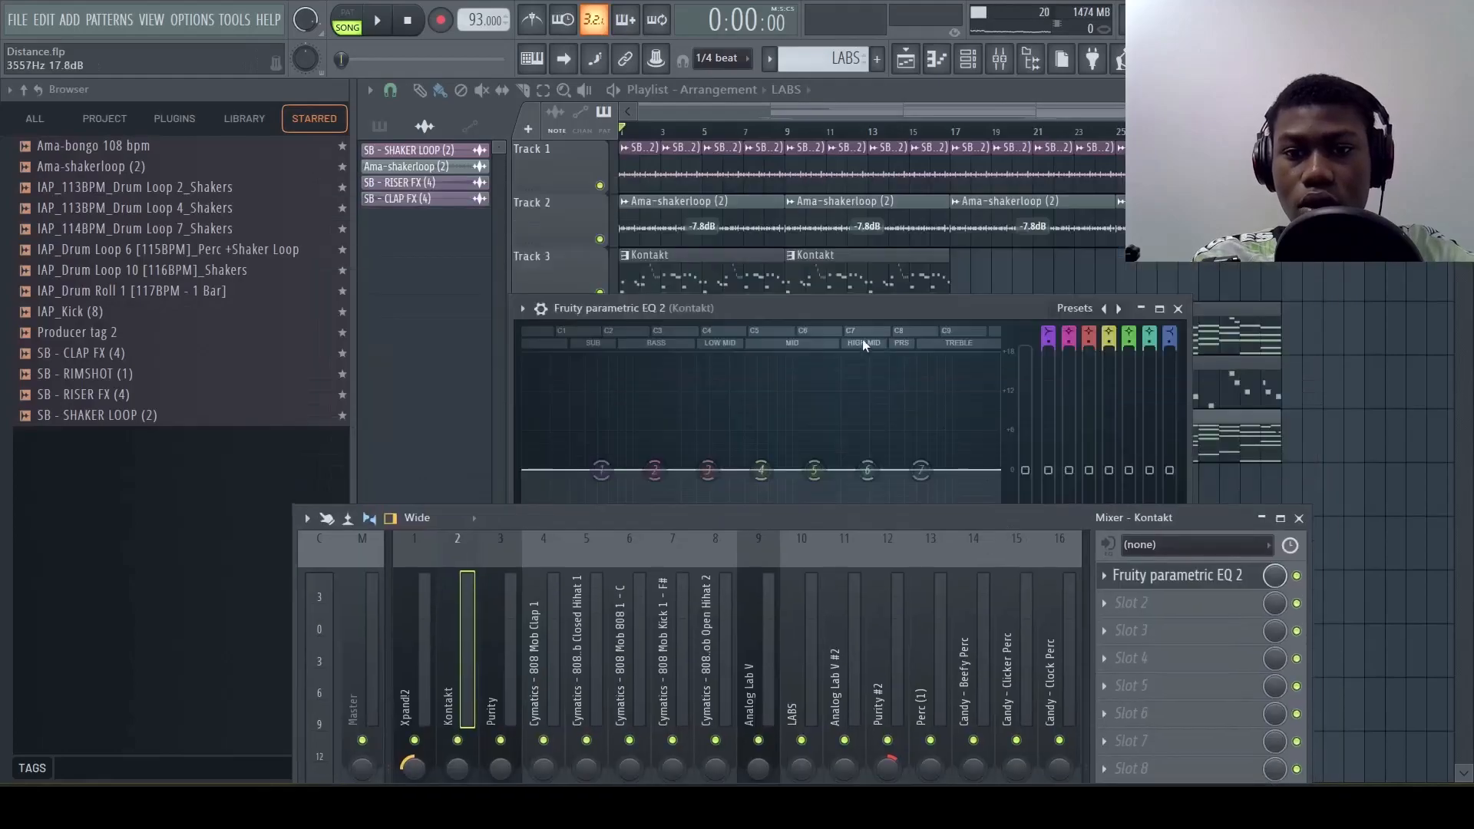
pyautogui.moveTo(835, 309); pyautogui.dragTo(869, 122)
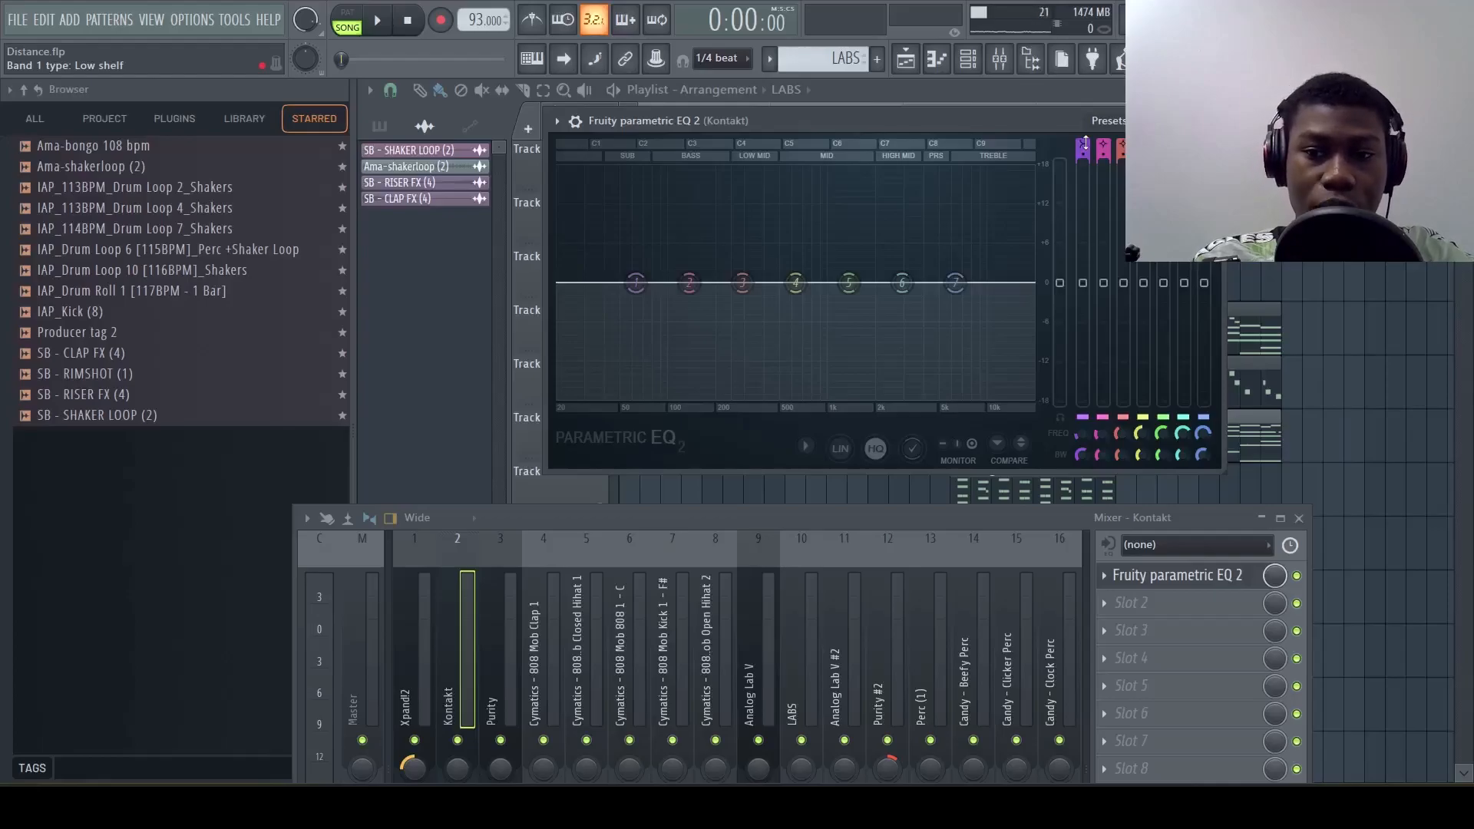
# Change band 1 of the Kontakt EQ to a high pass filter
pyautogui.press('space')
pyautogui.press('space')
pyautogui.scroll(-1, 1082, 144)
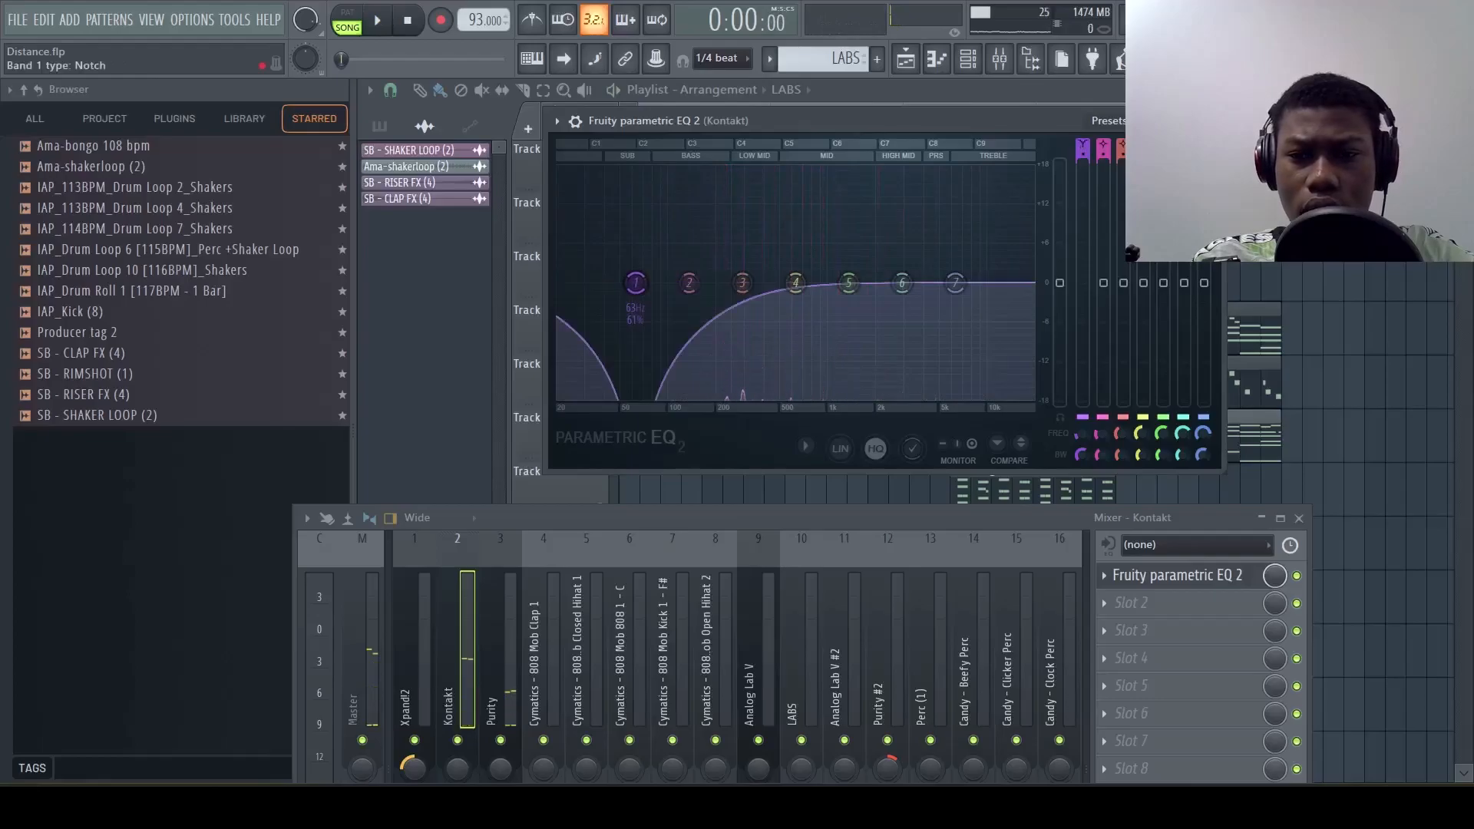
pyautogui.scroll(-1, 1082, 145)
pyautogui.scroll(3, 1086, 154)
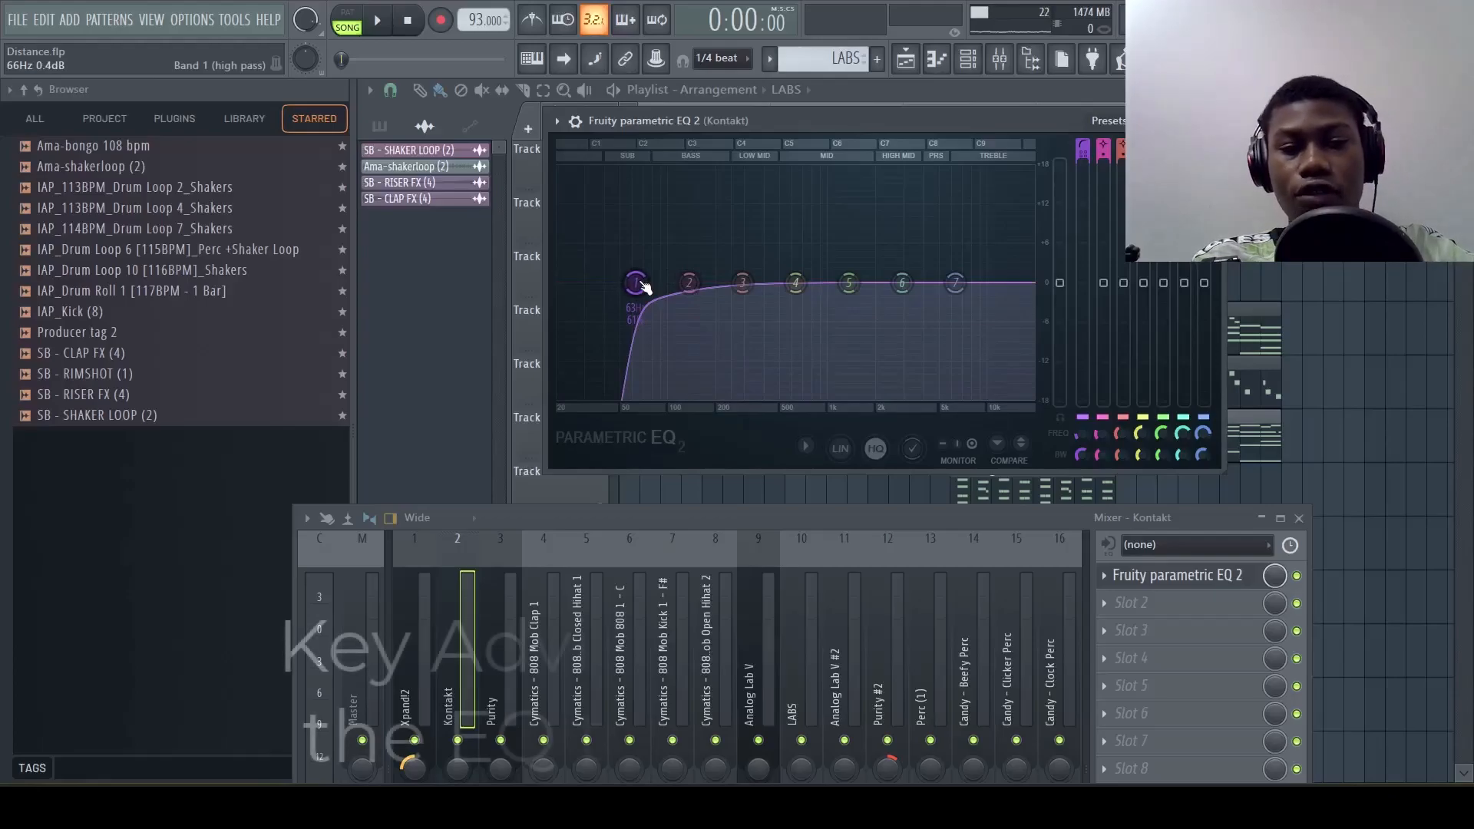
# Sweep the Kontakt EQ's band 1 cutoff up to about 197 Hz or beyond, and bring it back below band 2 during playback
pyautogui.moveTo(643, 286); pyautogui.dragTo(758, 283)
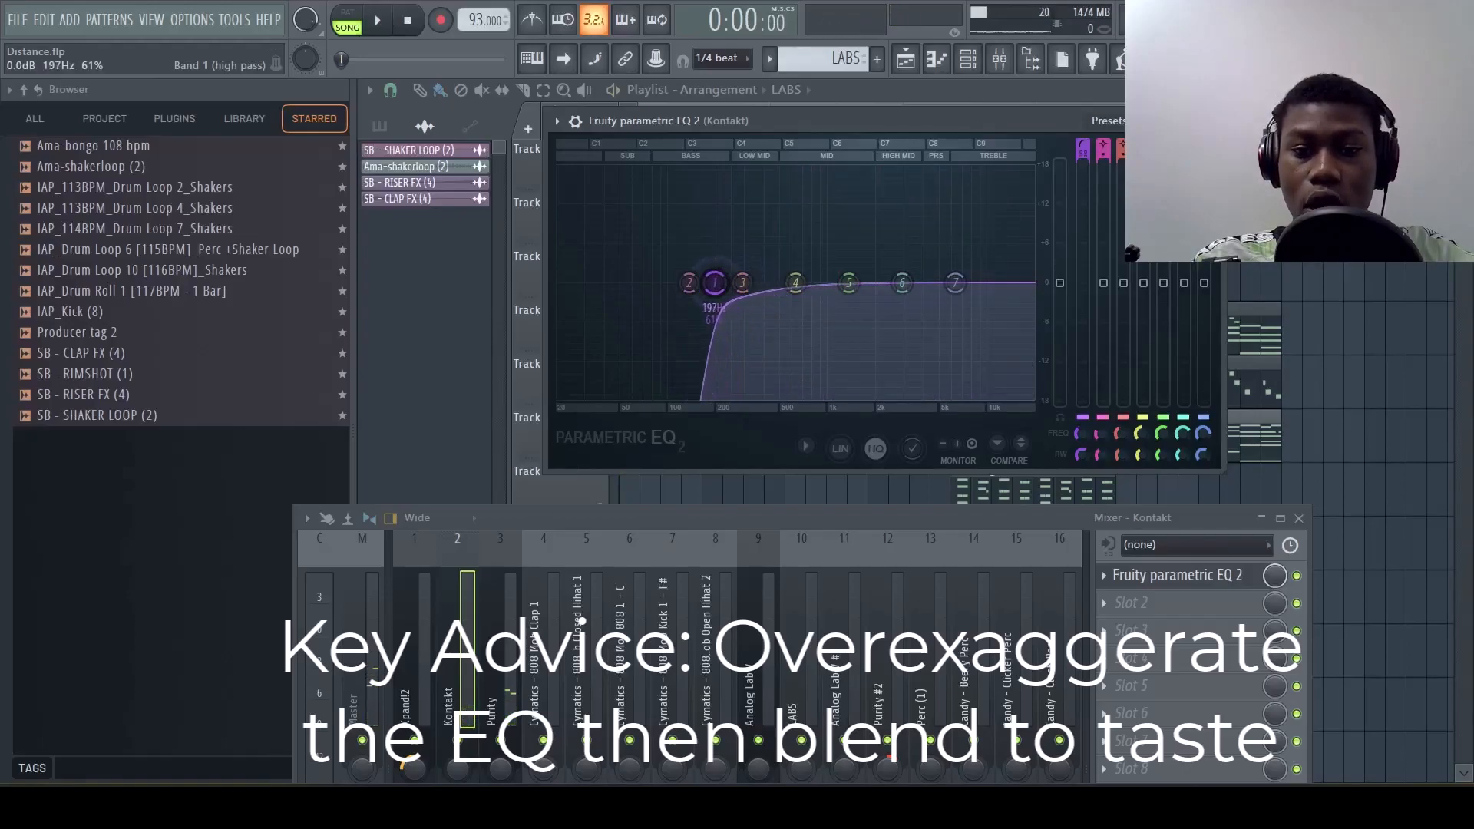
pyautogui.press('space')
pyautogui.moveTo(715, 282); pyautogui.dragTo(690, 283)
pyautogui.moveTo(688, 283); pyautogui.dragTo(683, 282)
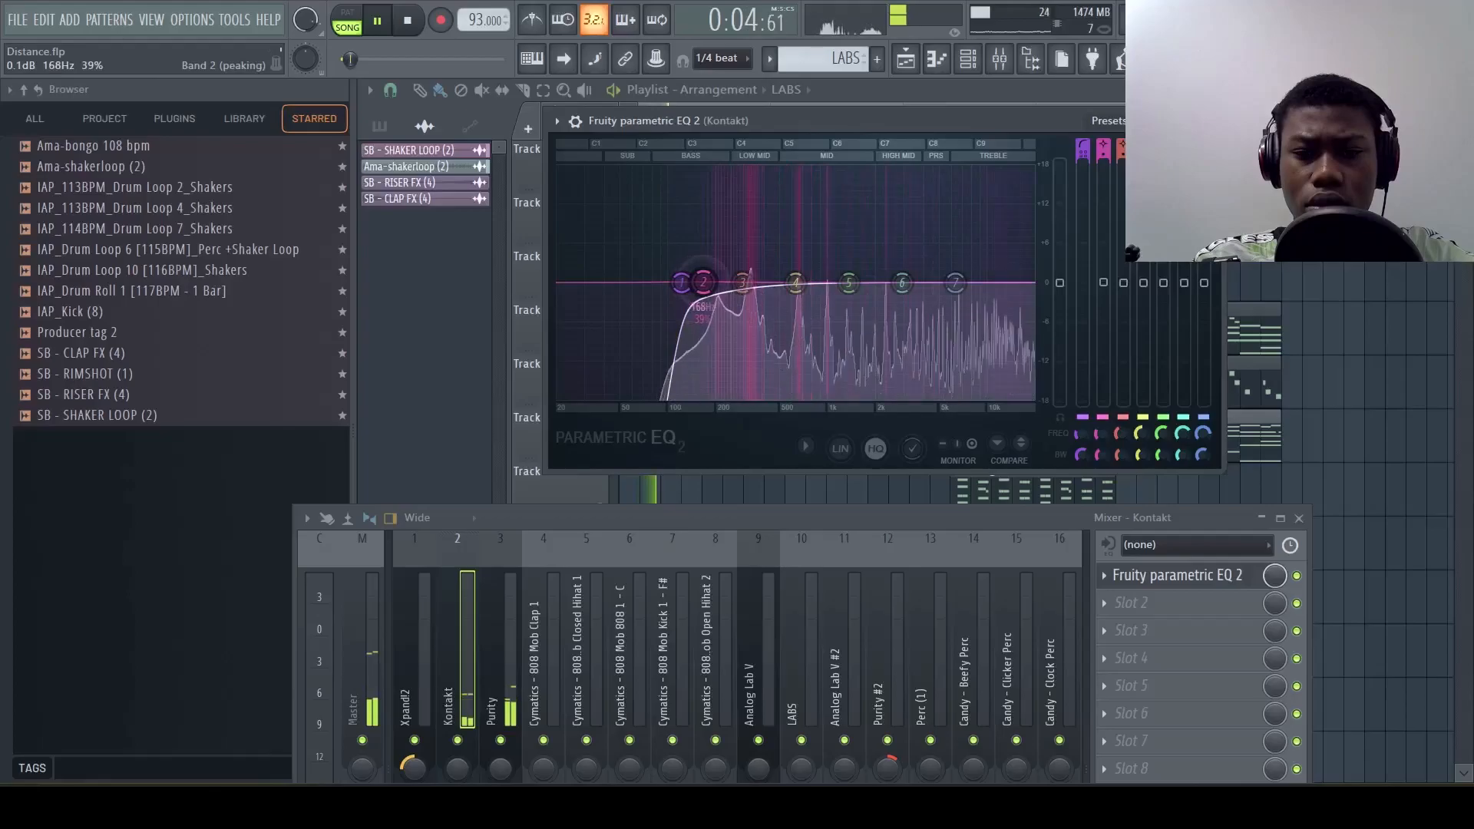
# Cut band 2 near 179 Hz, make a narrow cut with band 3, and slightly boost band 5 in the Kontakt EQ
pyautogui.moveTo(707, 286); pyautogui.dragTo(708, 299)
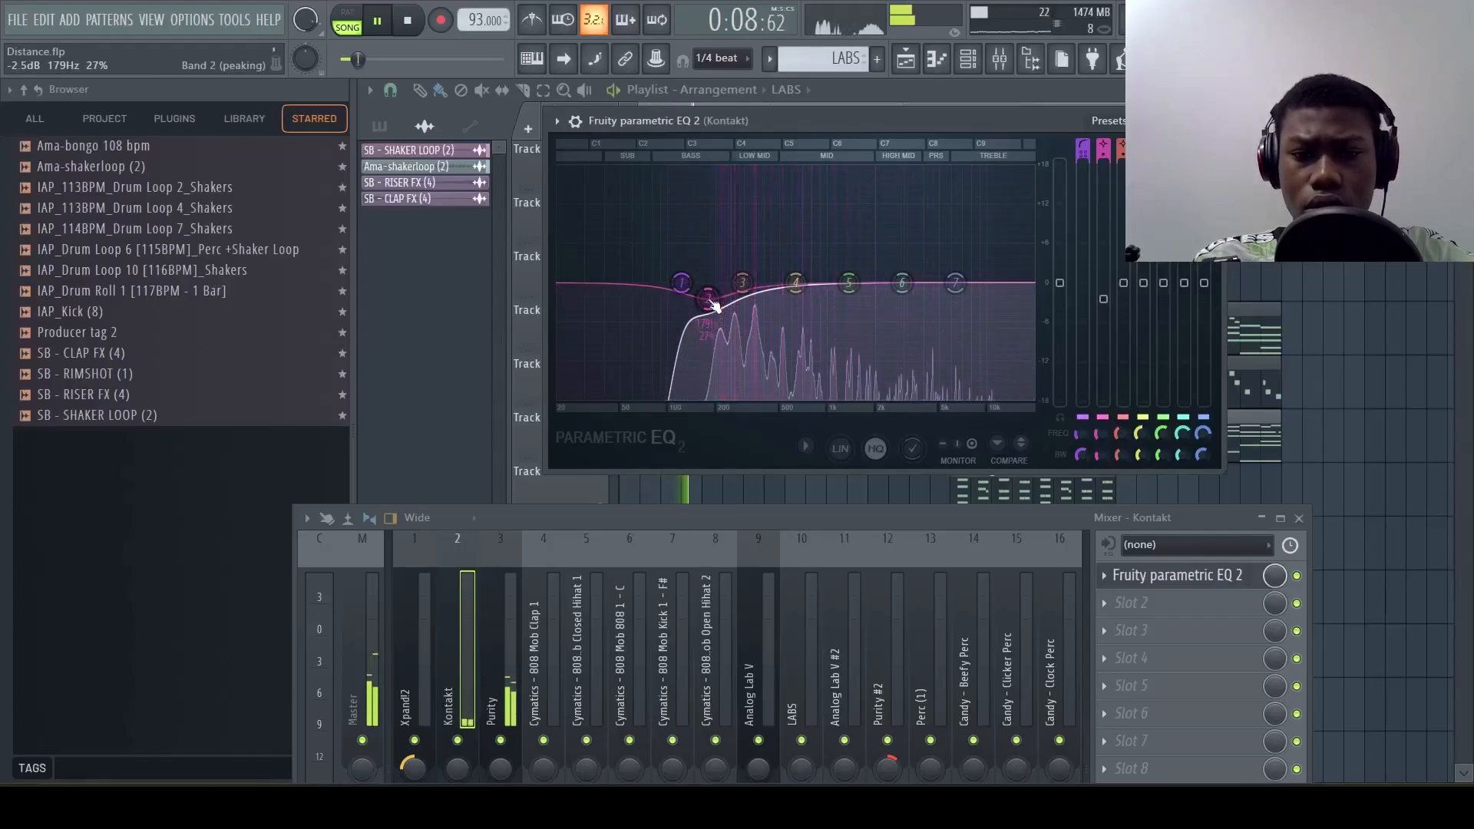
pyautogui.moveTo(746, 290); pyautogui.dragTo(713, 307)
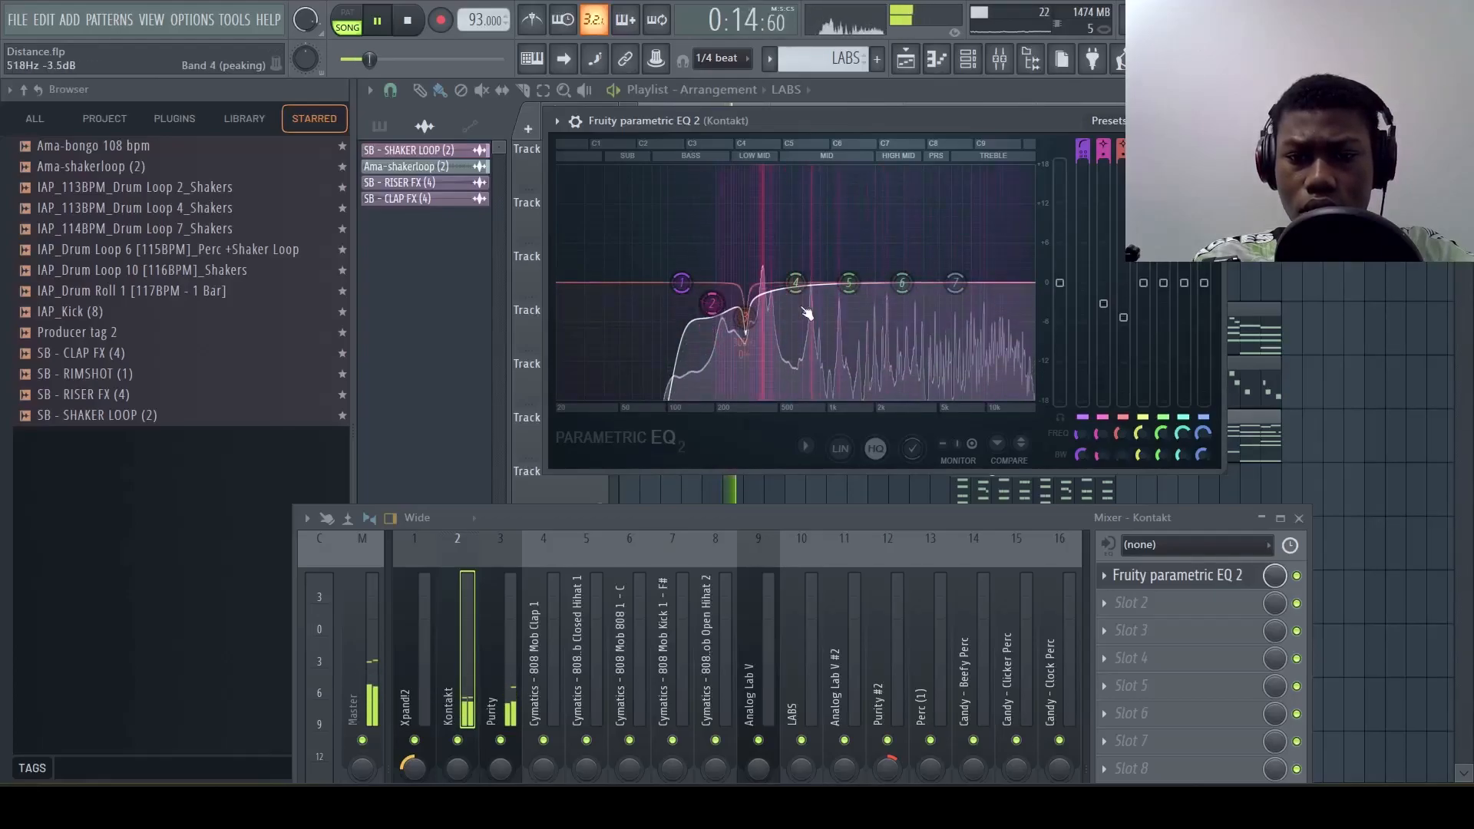
pyautogui.moveTo(849, 284); pyautogui.dragTo(854, 278)
# Make band 7 of the Kontakt EQ a low pass filter, move its cutoff up into the high treble, and audition the result
pyautogui.press('space')
pyautogui.keyDown('alt'); pyautogui.click(959, 282); pyautogui.keyUp('alt')
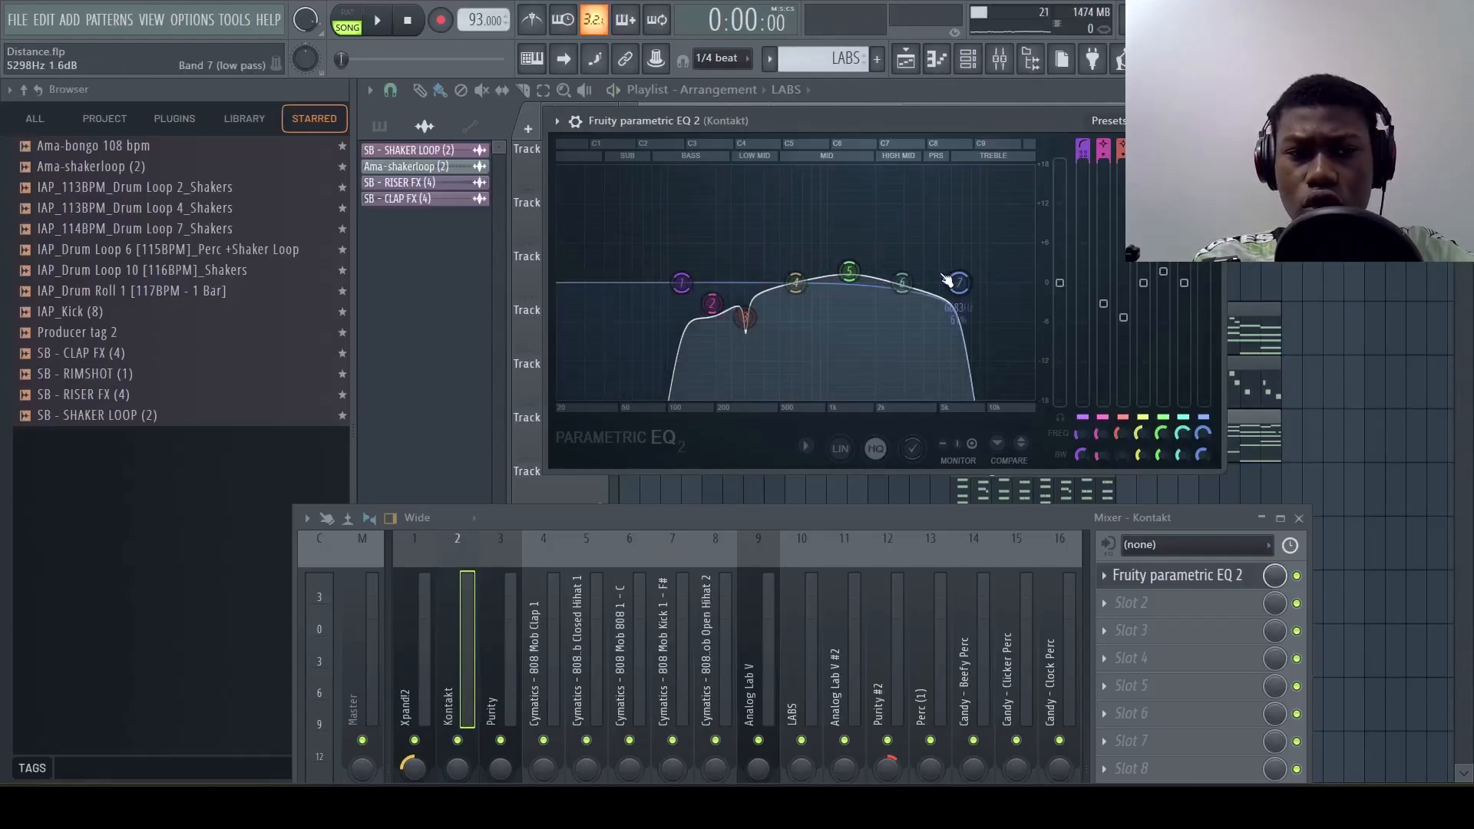
pyautogui.moveTo(958, 282); pyautogui.dragTo(1013, 282)
pyautogui.press('space')
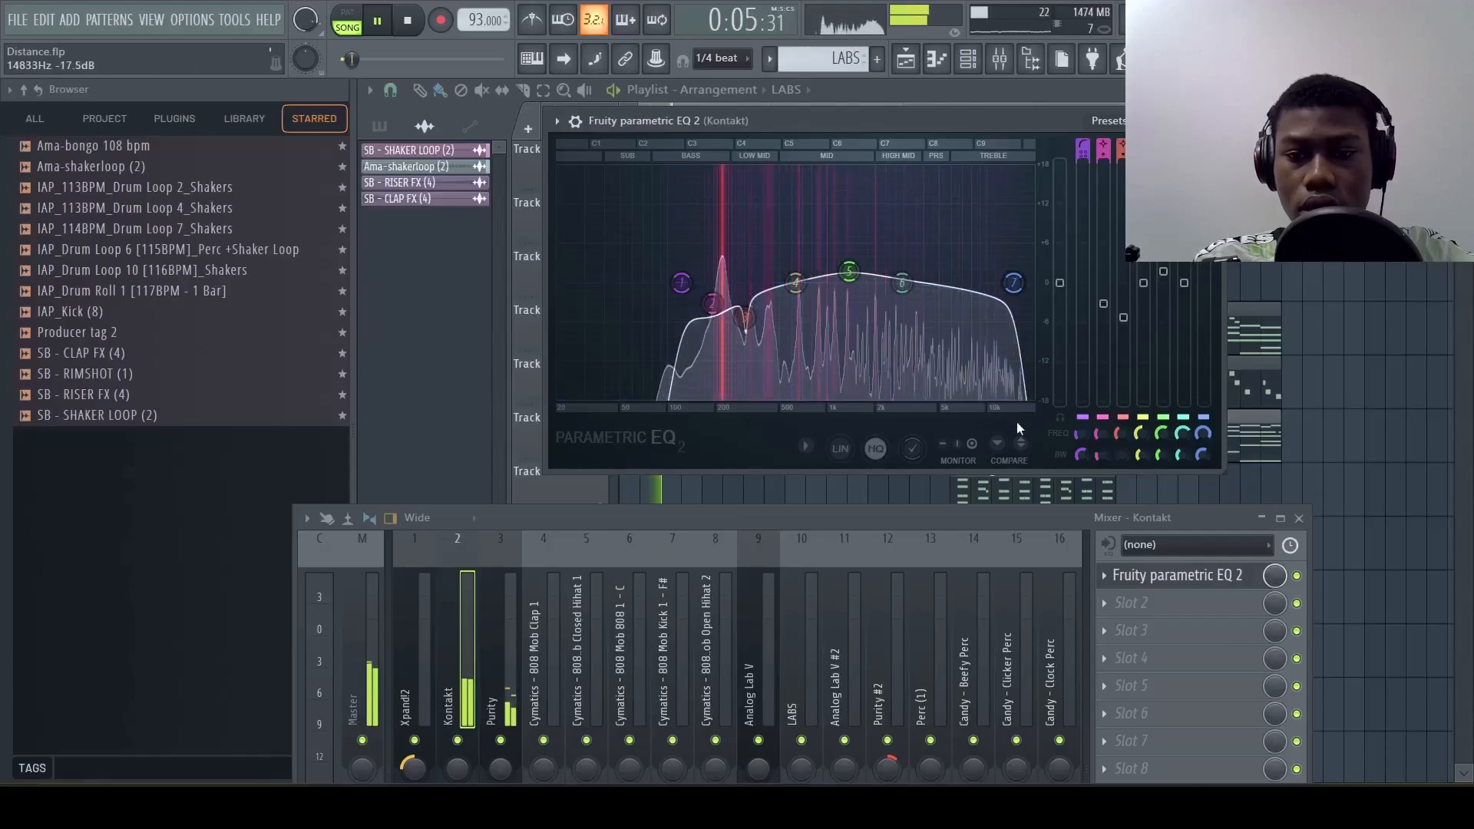
pyautogui.press('space')
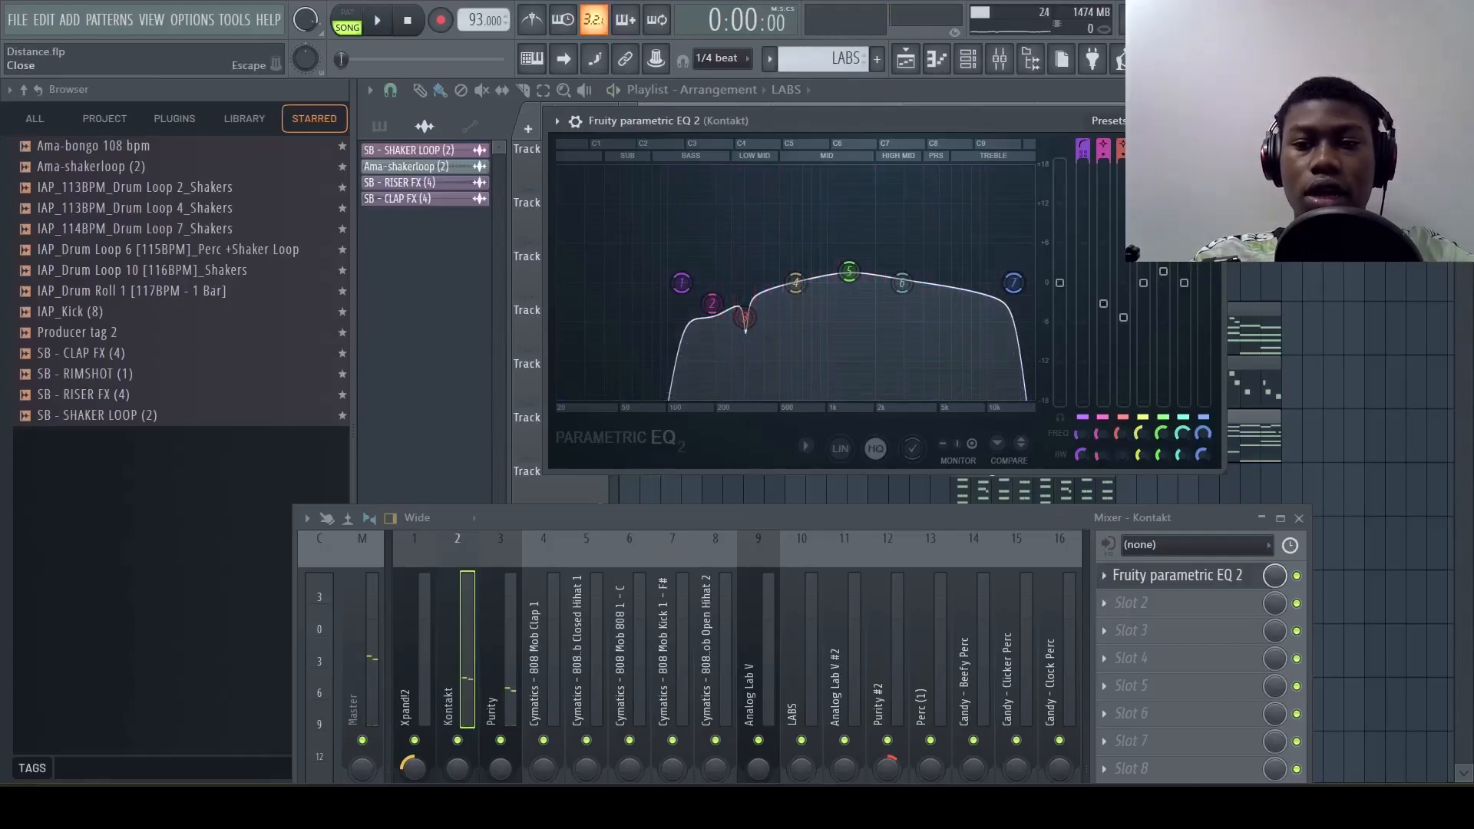
# Close the Kontakt EQ and load Fruity Parametric EQ 2 on the Purity mixer track
pyautogui.click(1212, 120)
pyautogui.moveTo(702, 511); pyautogui.dragTo(743, 219)
pyautogui.click(549, 391)
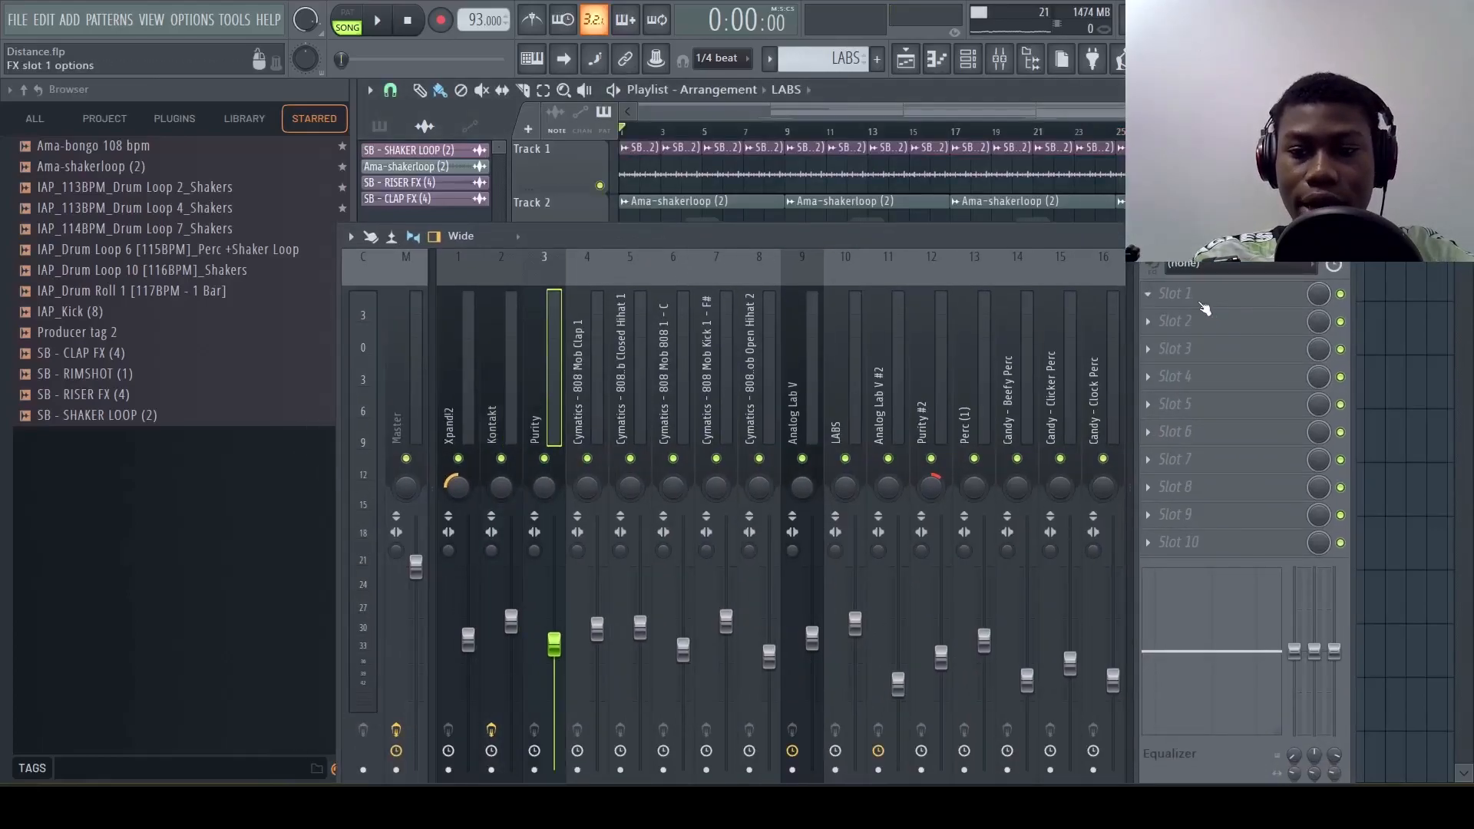
pyautogui.click(1207, 307)
pyautogui.click(768, 359)
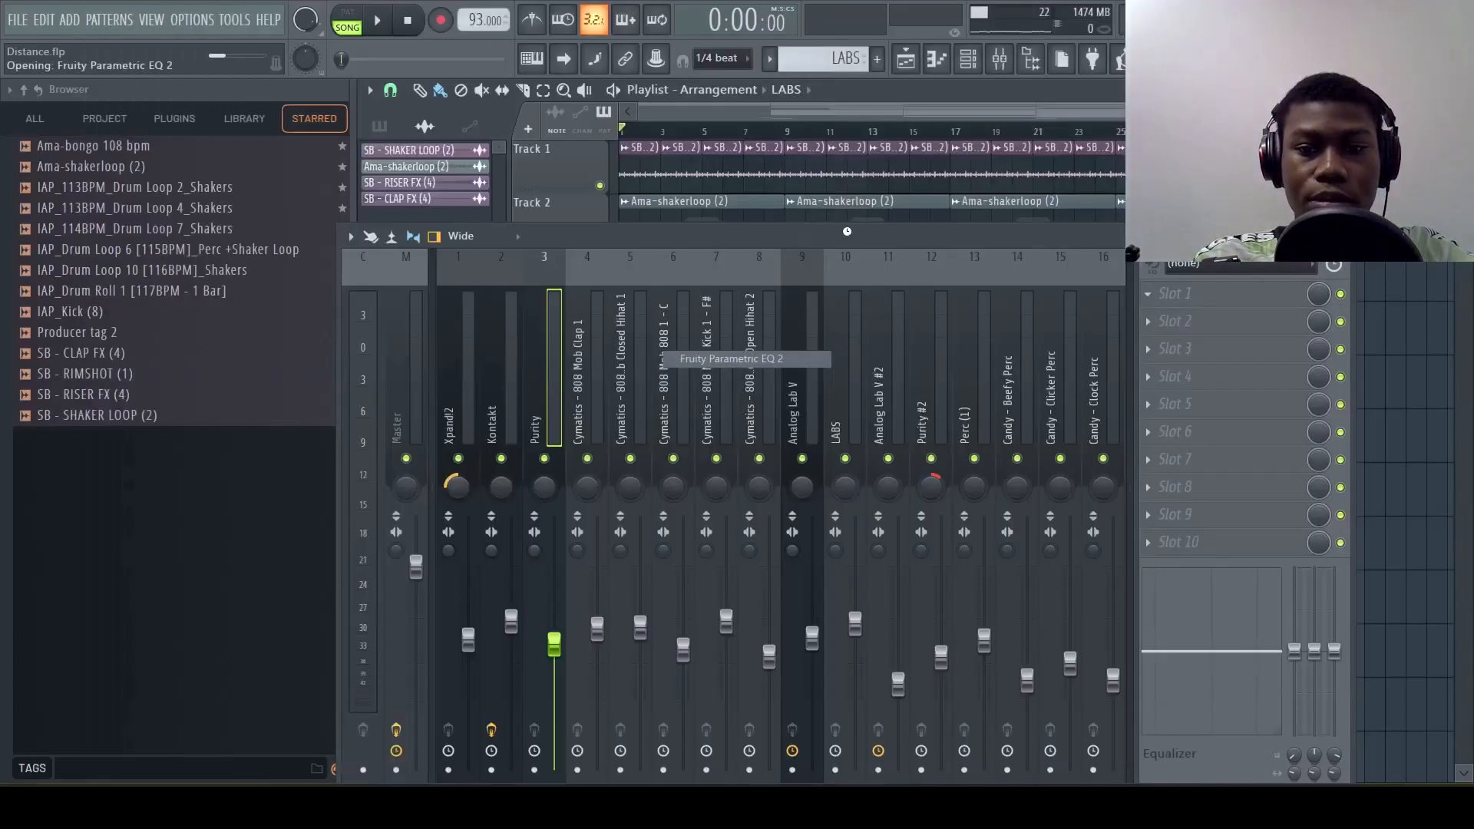
pyautogui.moveTo(850, 238); pyautogui.dragTo(834, 516)
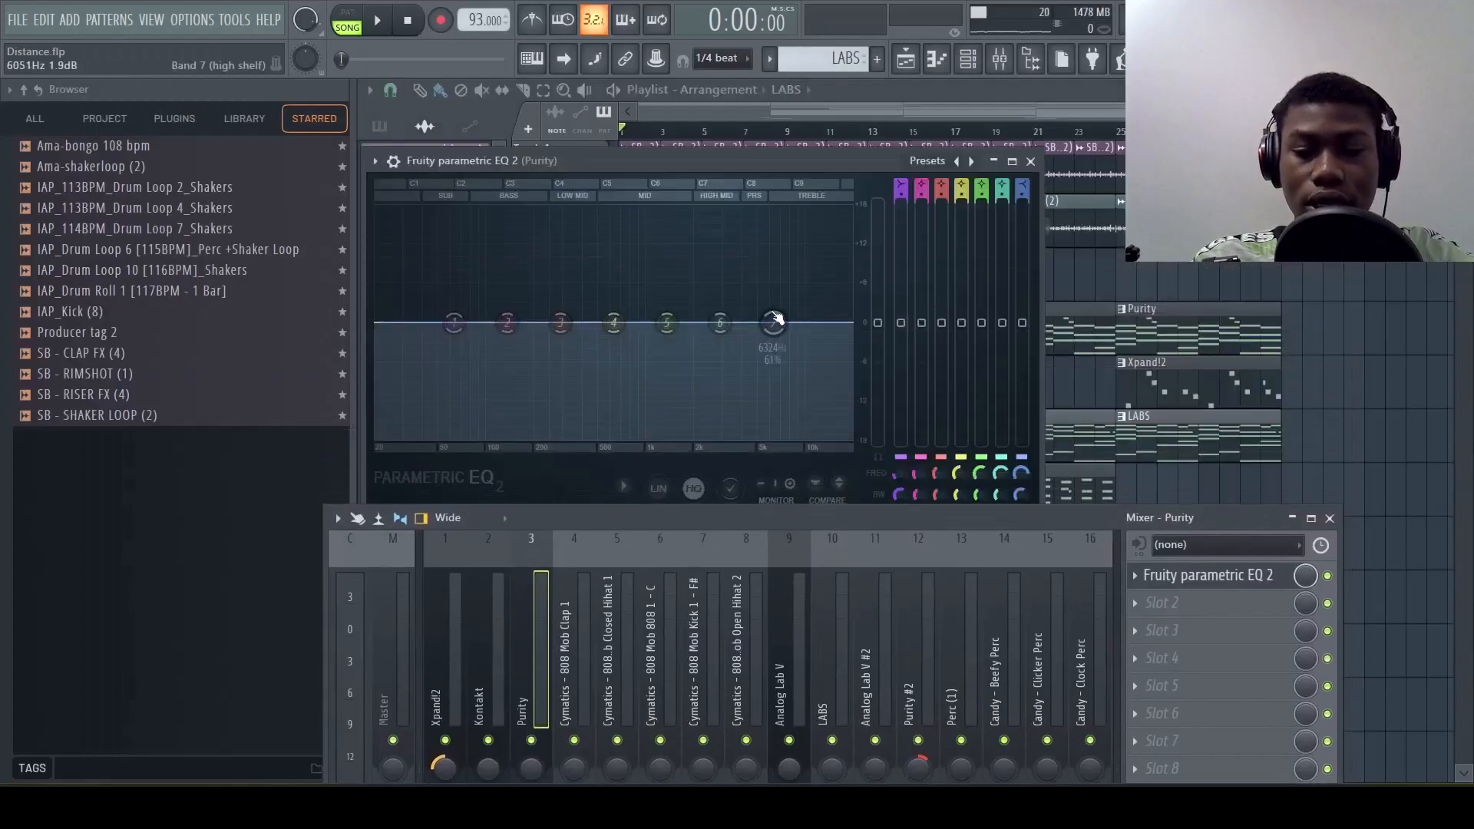
# Change band 7 of the Purity EQ to a low pass filter and lower its cutoff slightly during playback
pyautogui.moveTo(1022, 185)
pyautogui.mouseDown()
pyautogui.moveTo(1022, 232)
pyautogui.moveTo(1022, 165)
pyautogui.mouseUp()
pyautogui.press('space')
pyautogui.moveTo(773, 323); pyautogui.dragTo(758, 325)
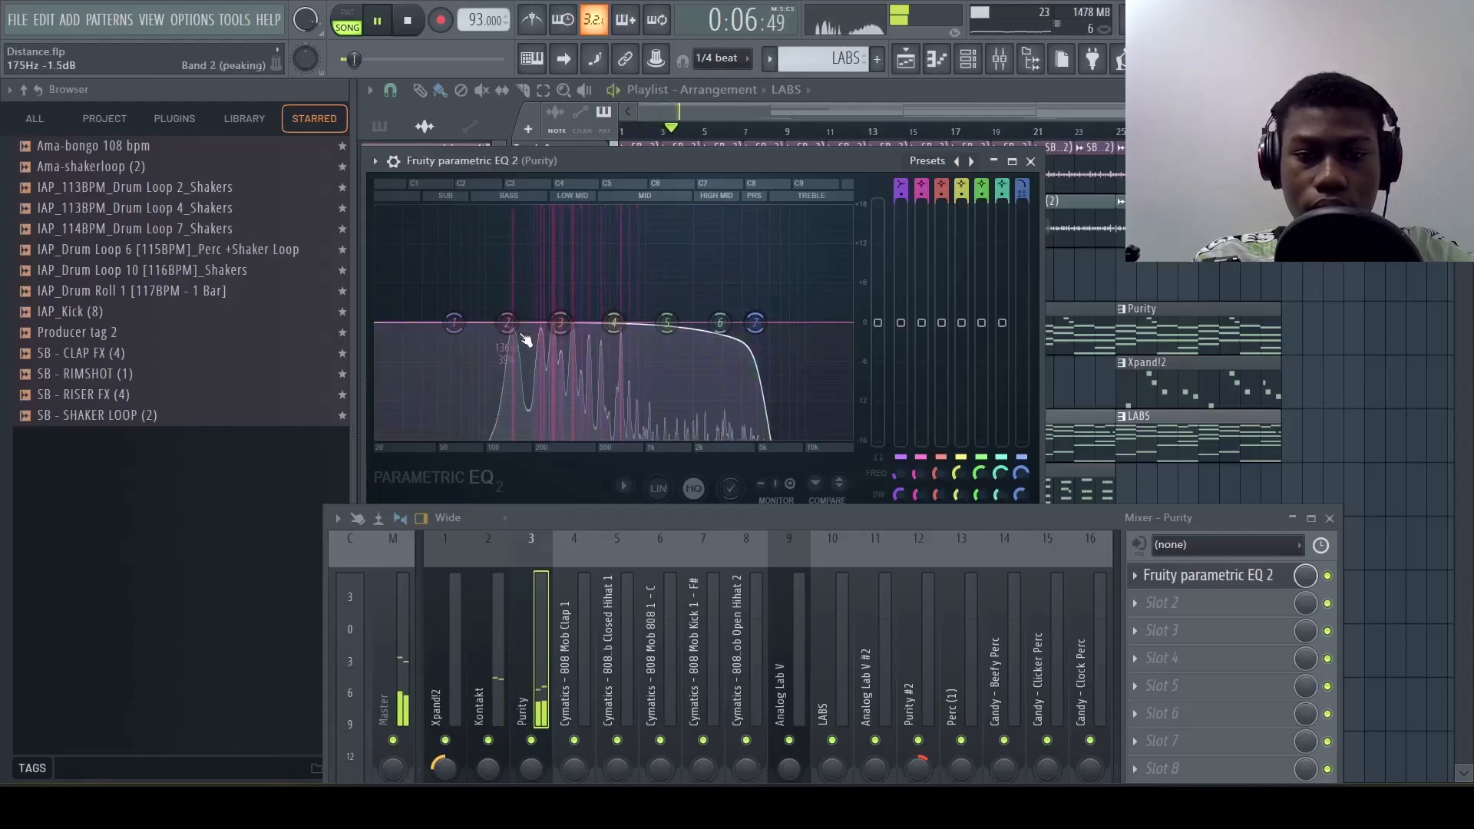
# Cut bands 2 and 3 of the Purity EQ, and change band 1's filter type while raising its frequency
pyautogui.press('space')
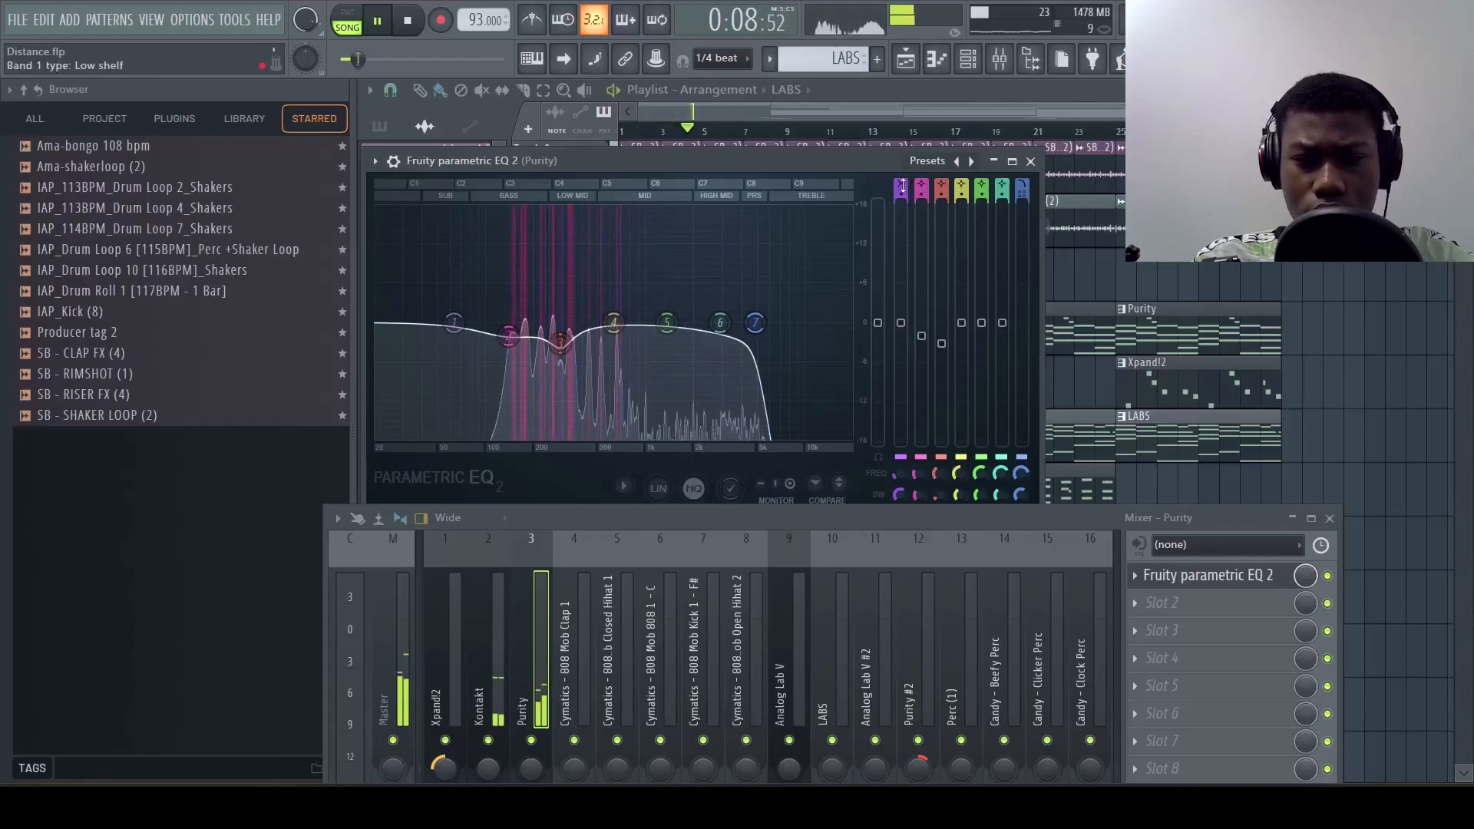
pyautogui.scroll(-2, 901, 184)
pyautogui.moveTo(454, 323); pyautogui.dragTo(484, 323)
pyautogui.press('space')
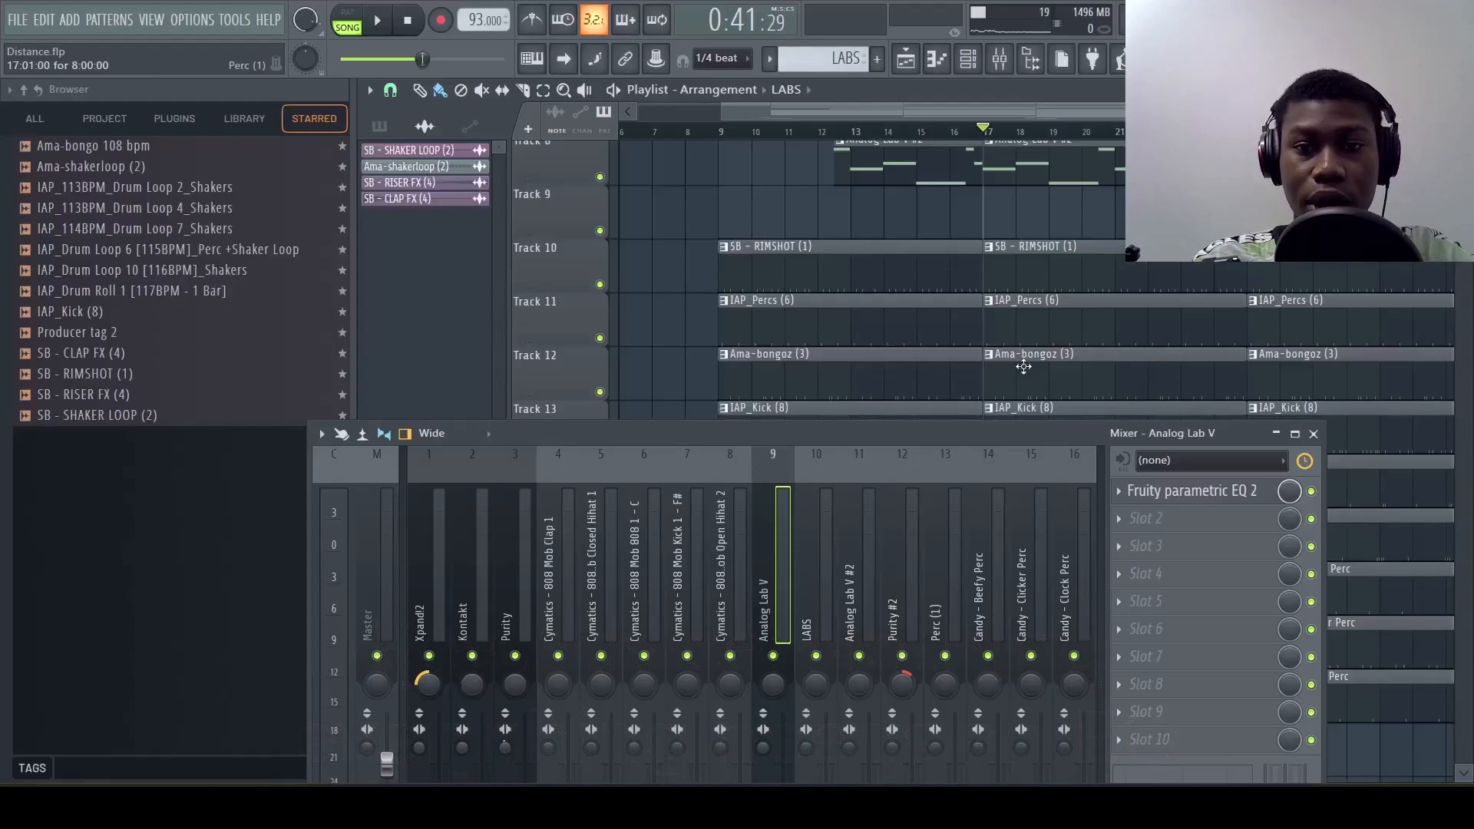
pyautogui.scroll(-1, 1023, 367)
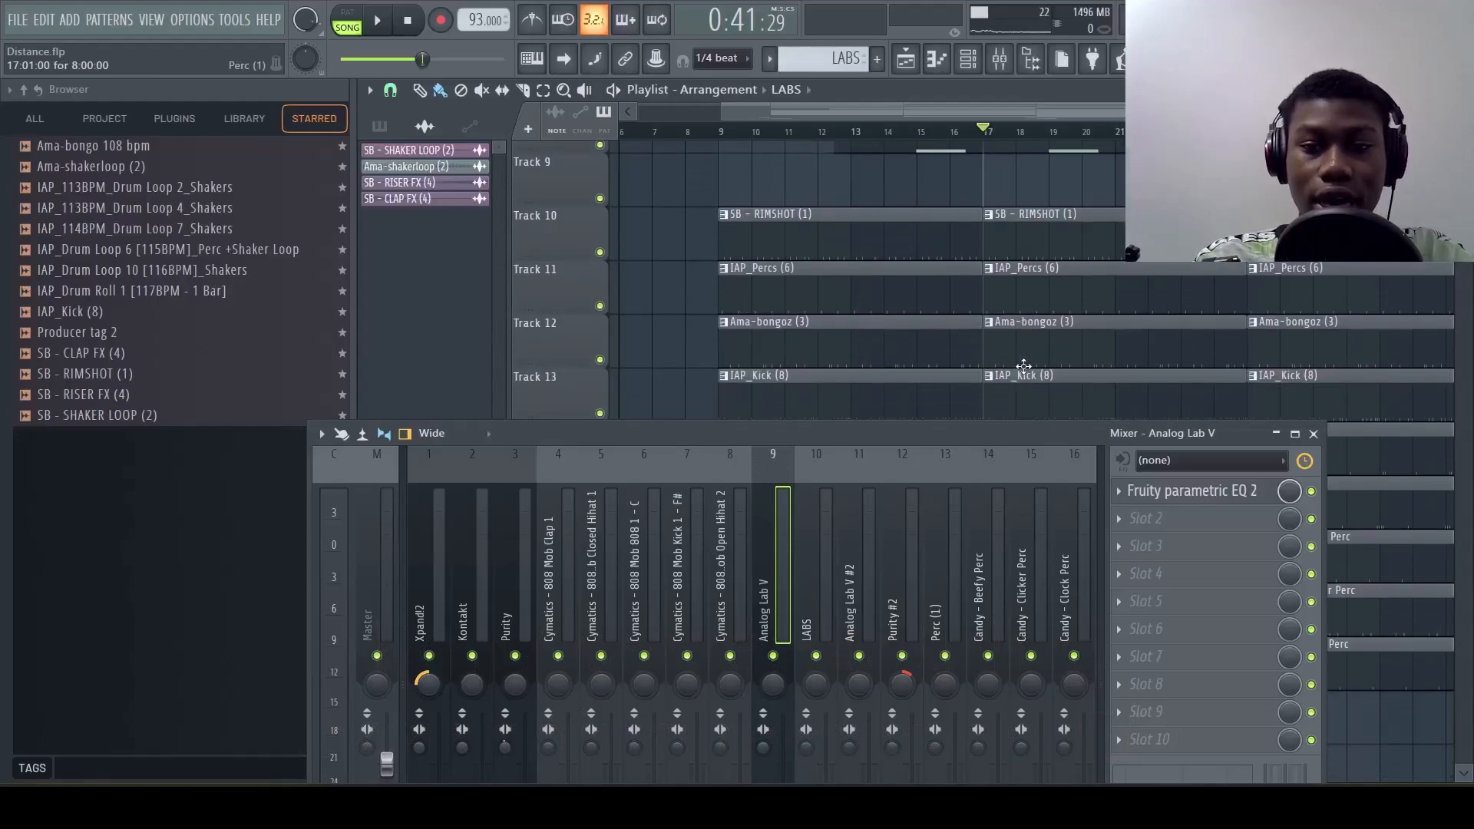
pyautogui.hscroll(1, 985, 395)
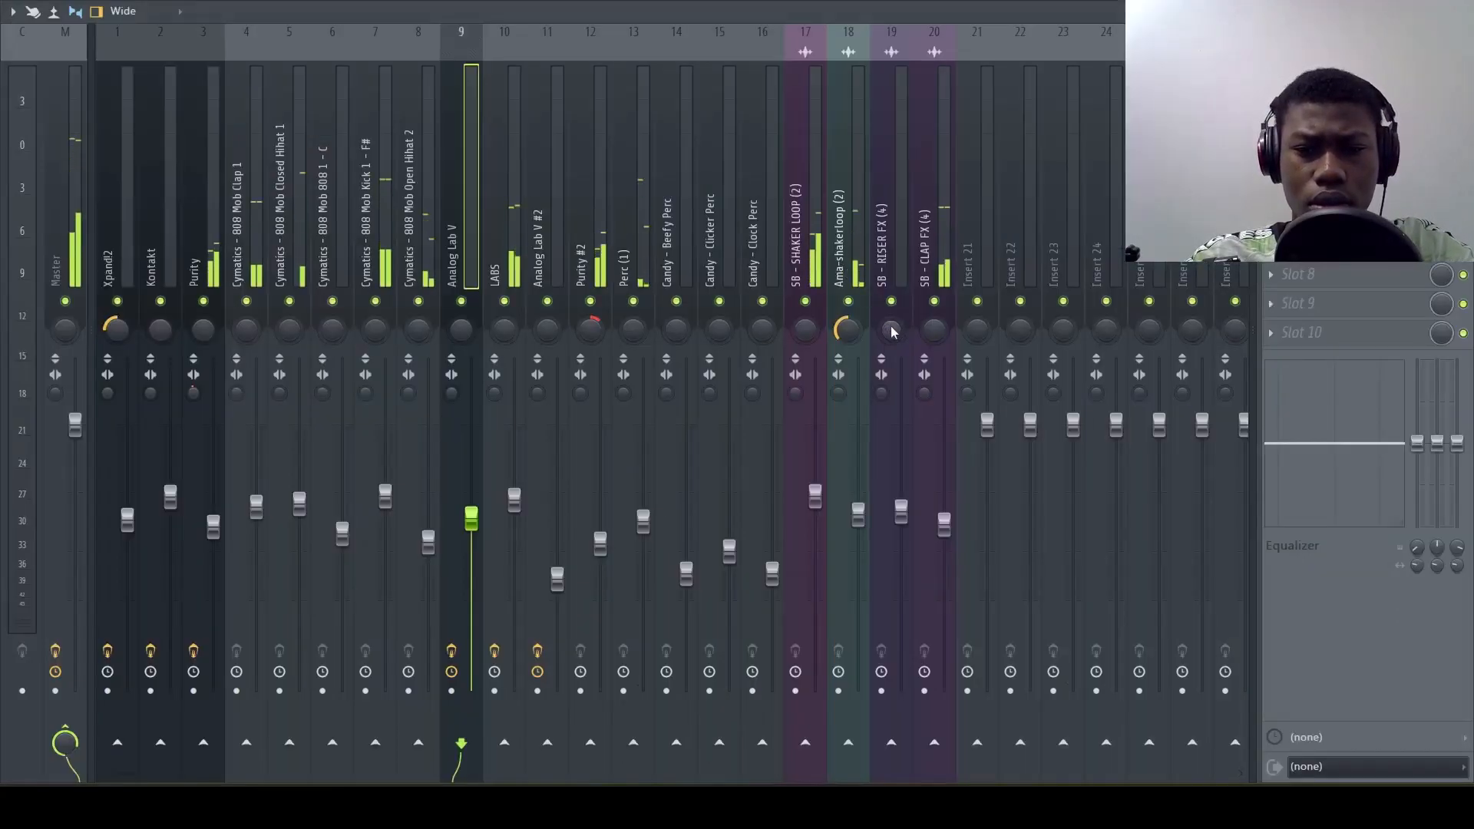
# Pan the Candy - Clicker Perc track to the right and the Candy - Clock Perc track to the left
pyautogui.moveTo(720, 330); pyautogui.dragTo(762, 363)
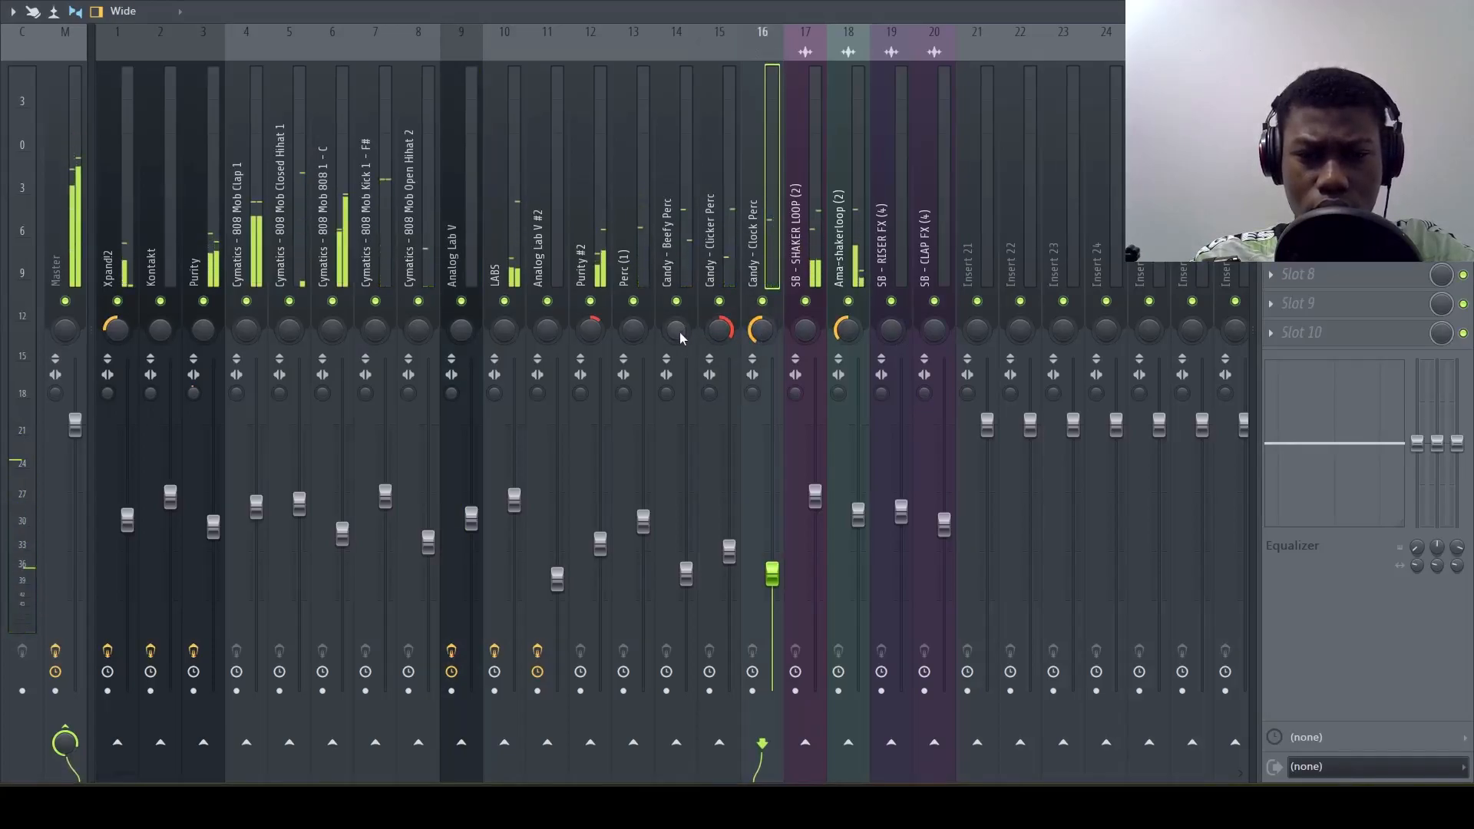
# Pan the Candy - Beefy Perc track to the left and raise the SB - SHAKER LOOP (2) track's level slightly
pyautogui.moveTo(681, 338); pyautogui.dragTo(681, 335)
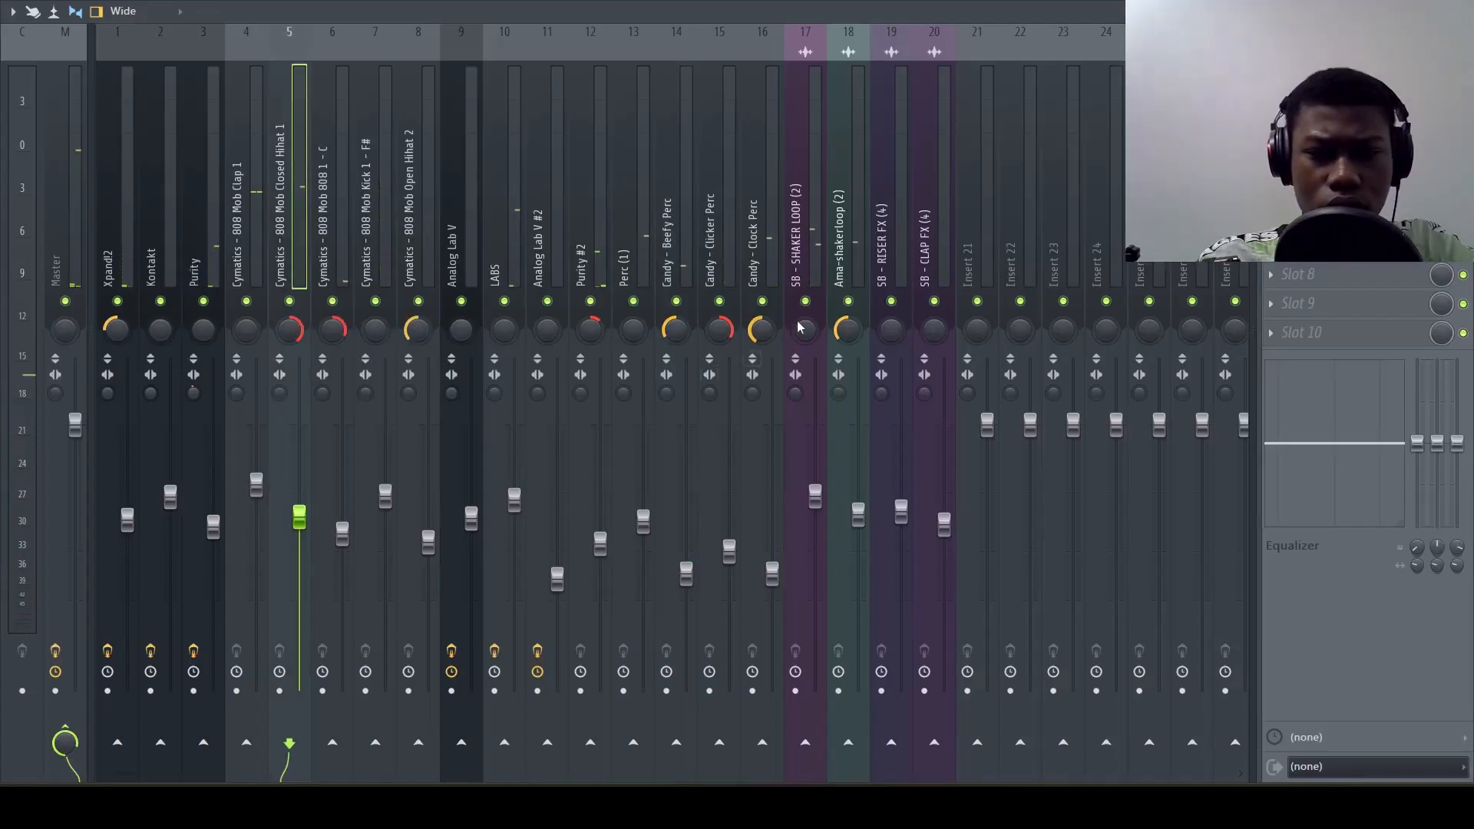
pyautogui.moveTo(817, 496); pyautogui.dragTo(817, 491)
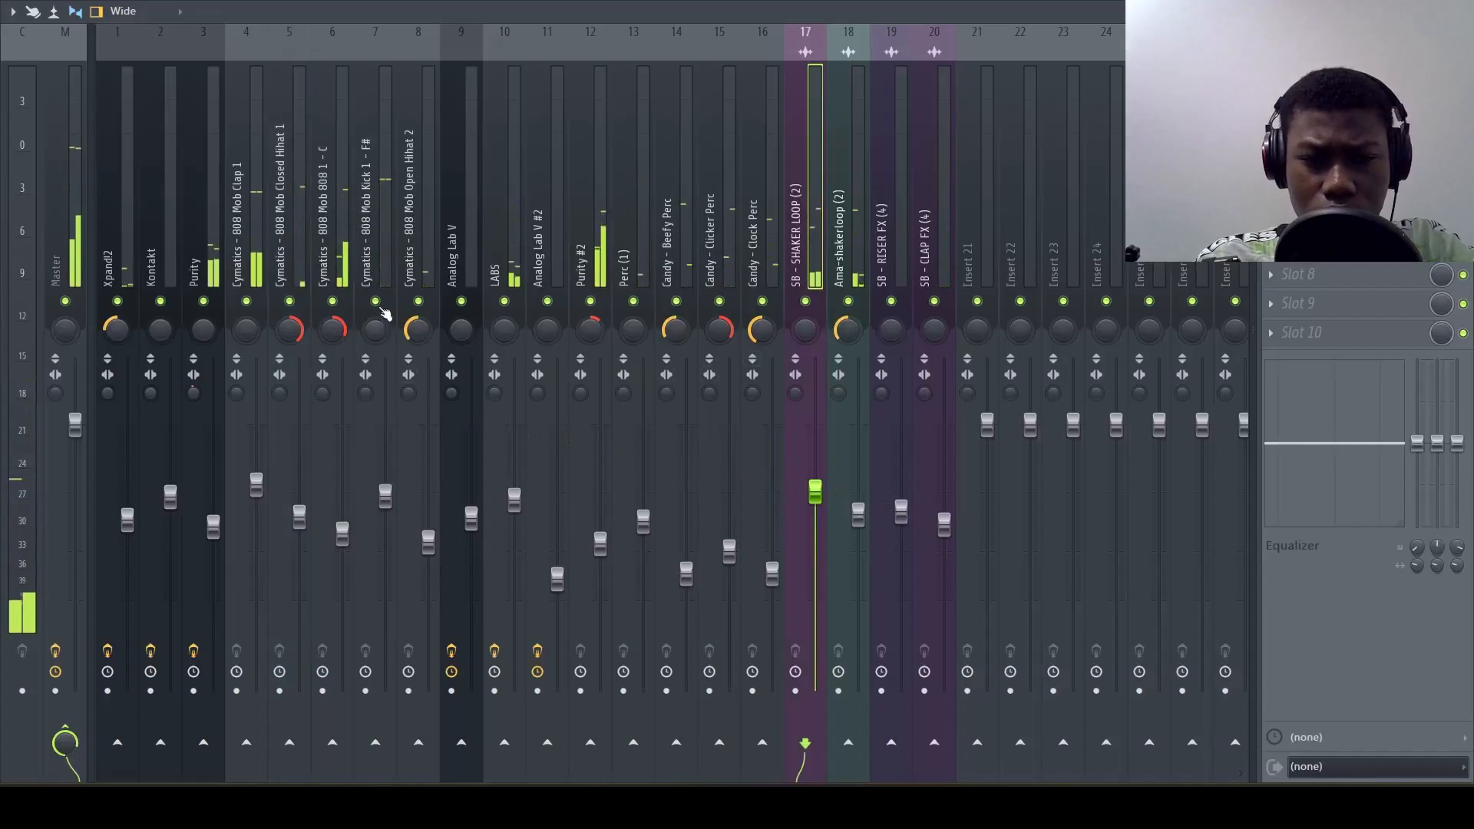
# Load Fruity Soft Clipper in the first effect slot of the Cymatics - 808 Mob Kick 1 mixer track
pyautogui.click(383, 281)
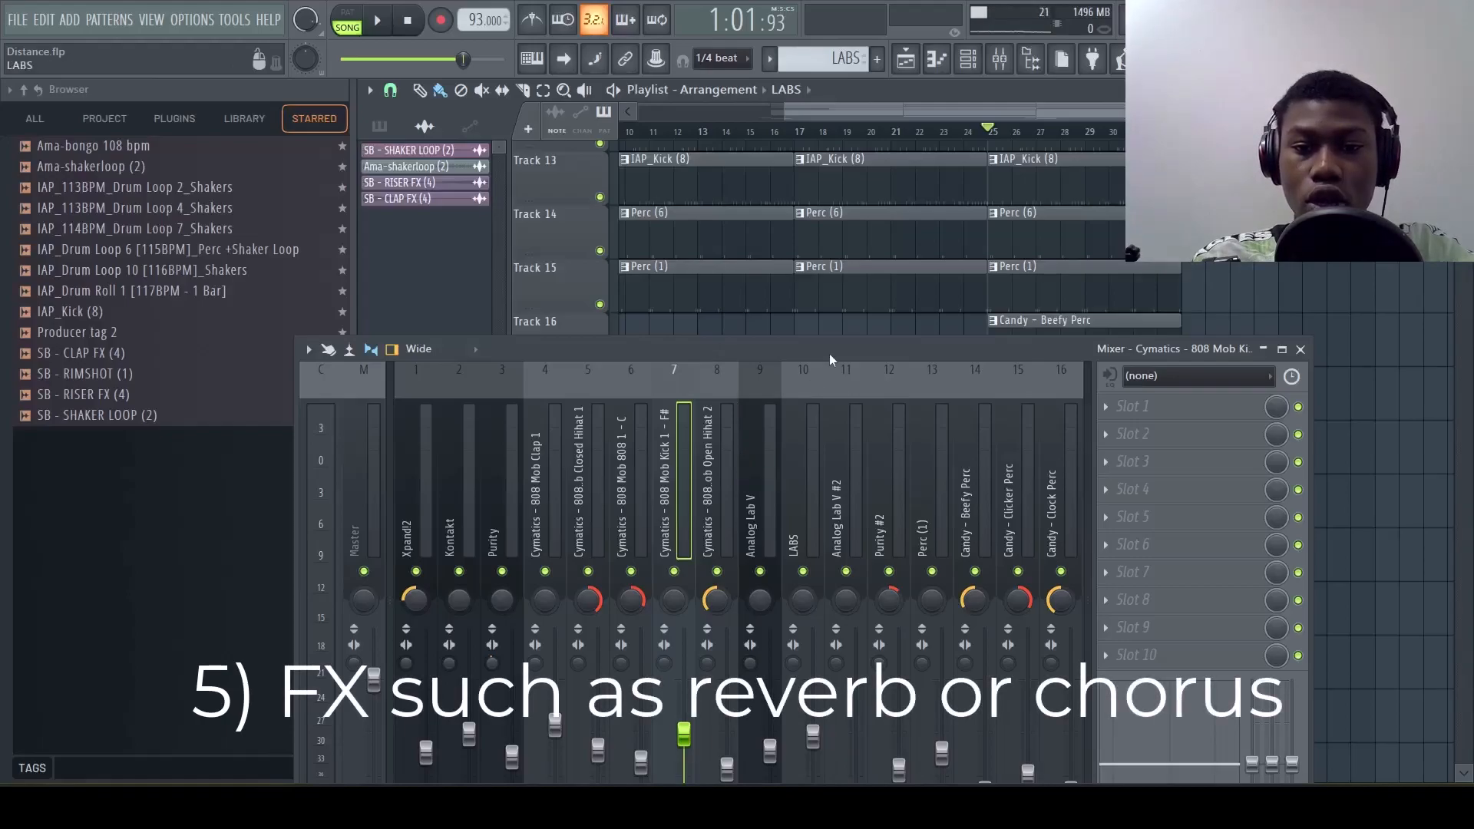
pyautogui.scroll(2, 882, 288)
pyautogui.scroll(1, 882, 287)
pyautogui.click(646, 487)
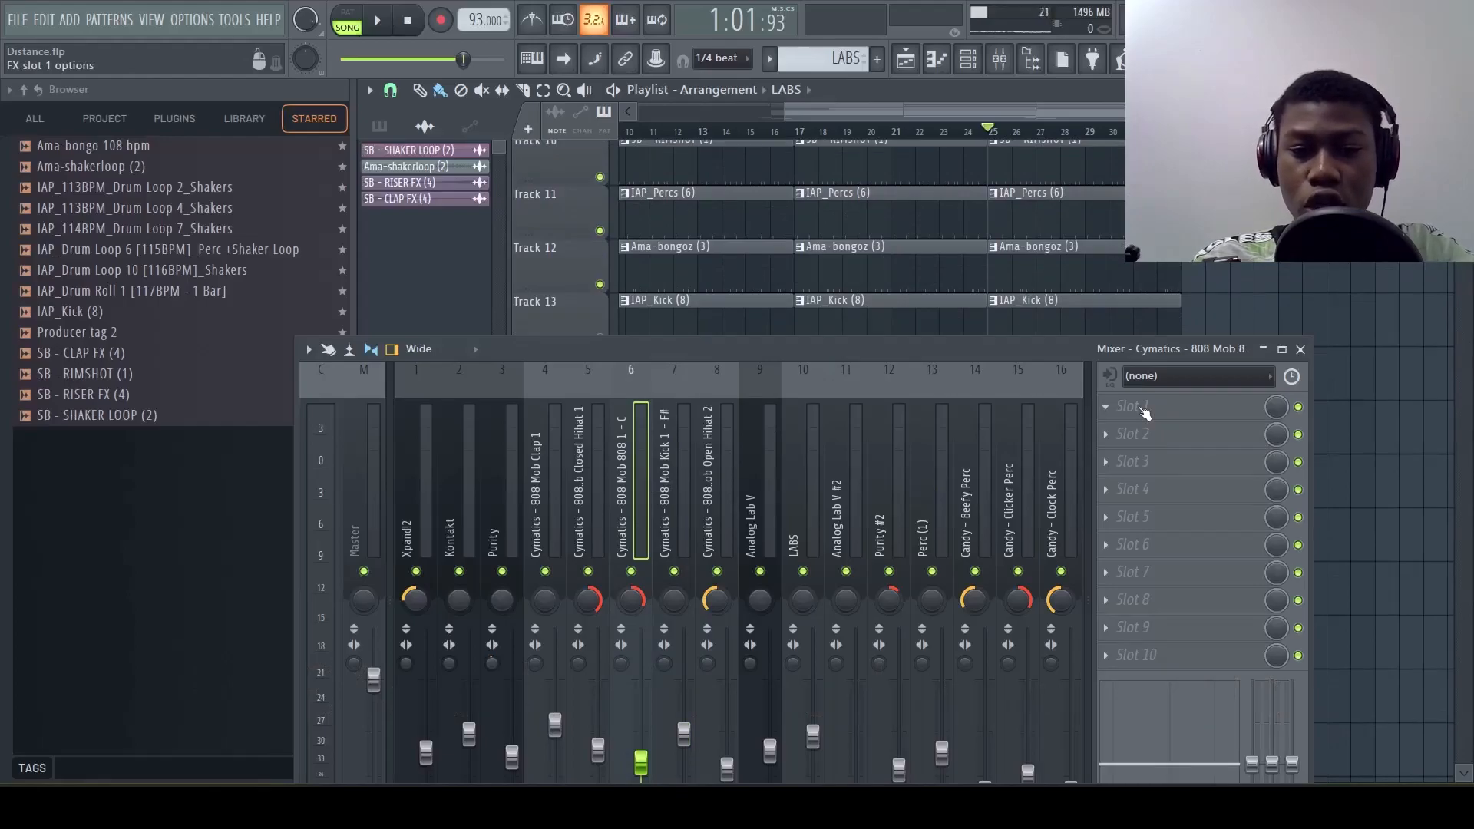
pyautogui.scroll(-1, 700, 516)
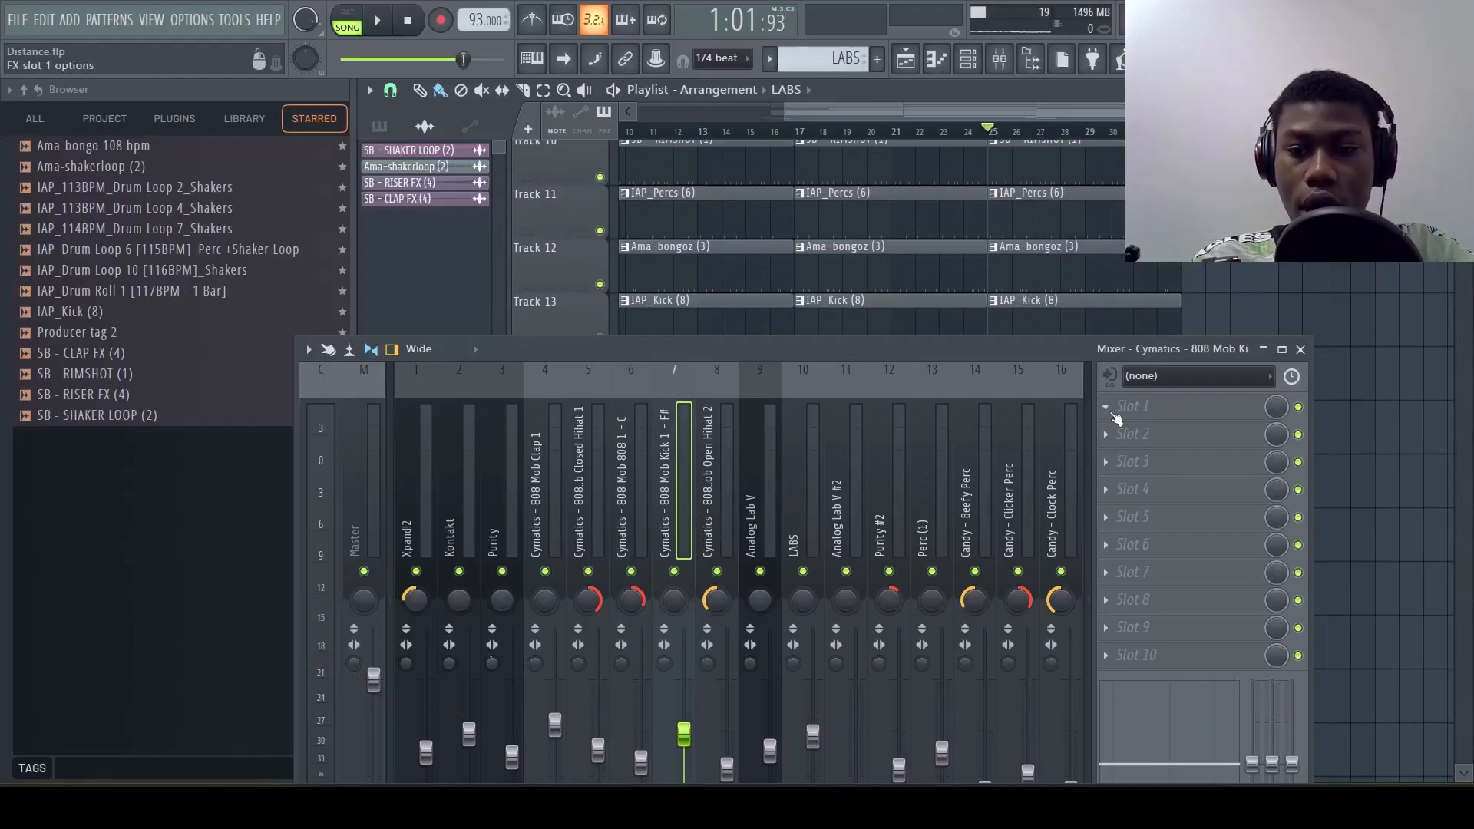
pyautogui.click(1115, 417)
pyautogui.click(550, 522)
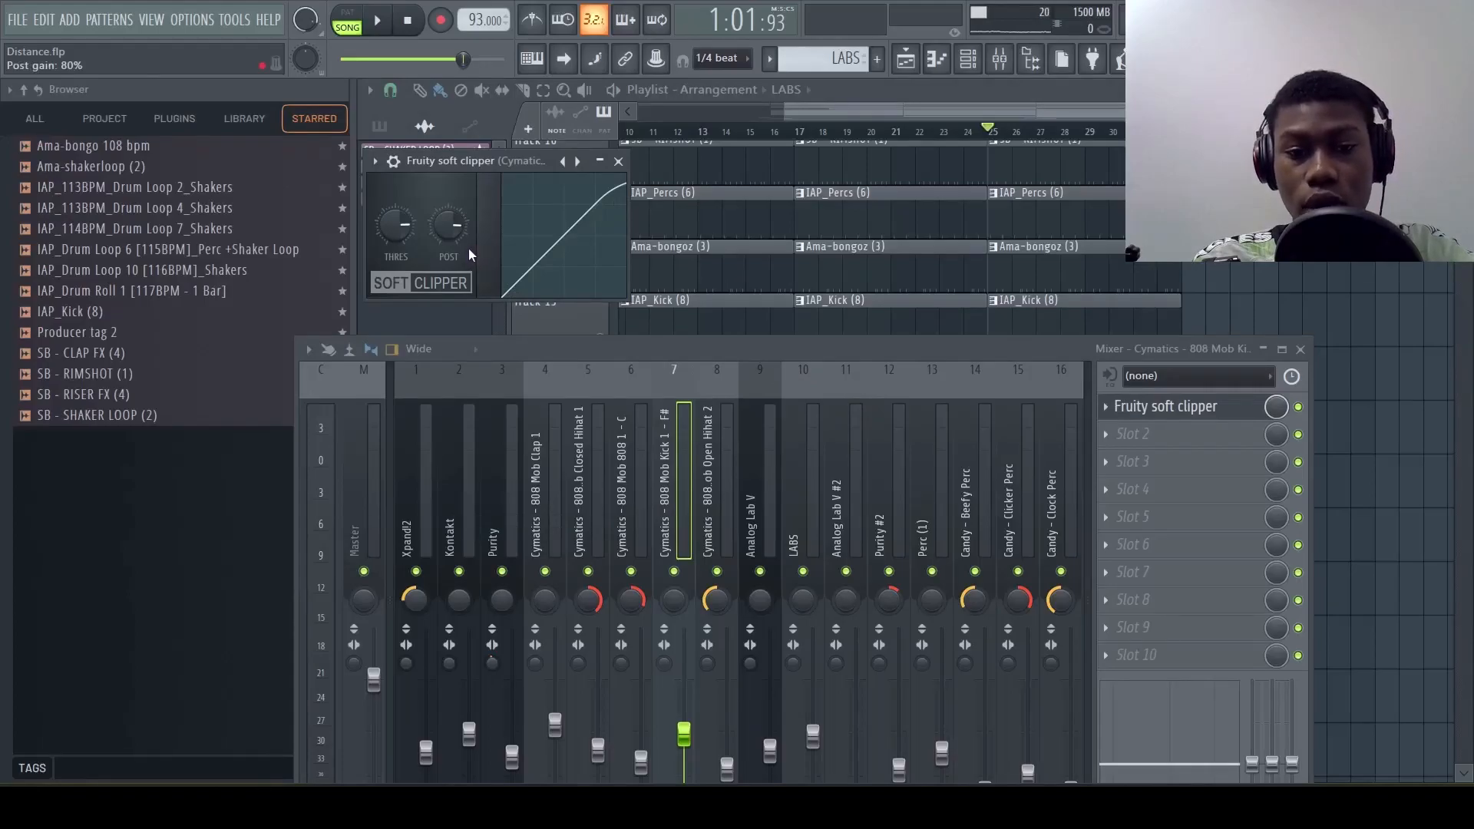
# Raise the kick soft clipper's post gain above 93% and adjust its threshold slightly during playback
pyautogui.press('space')
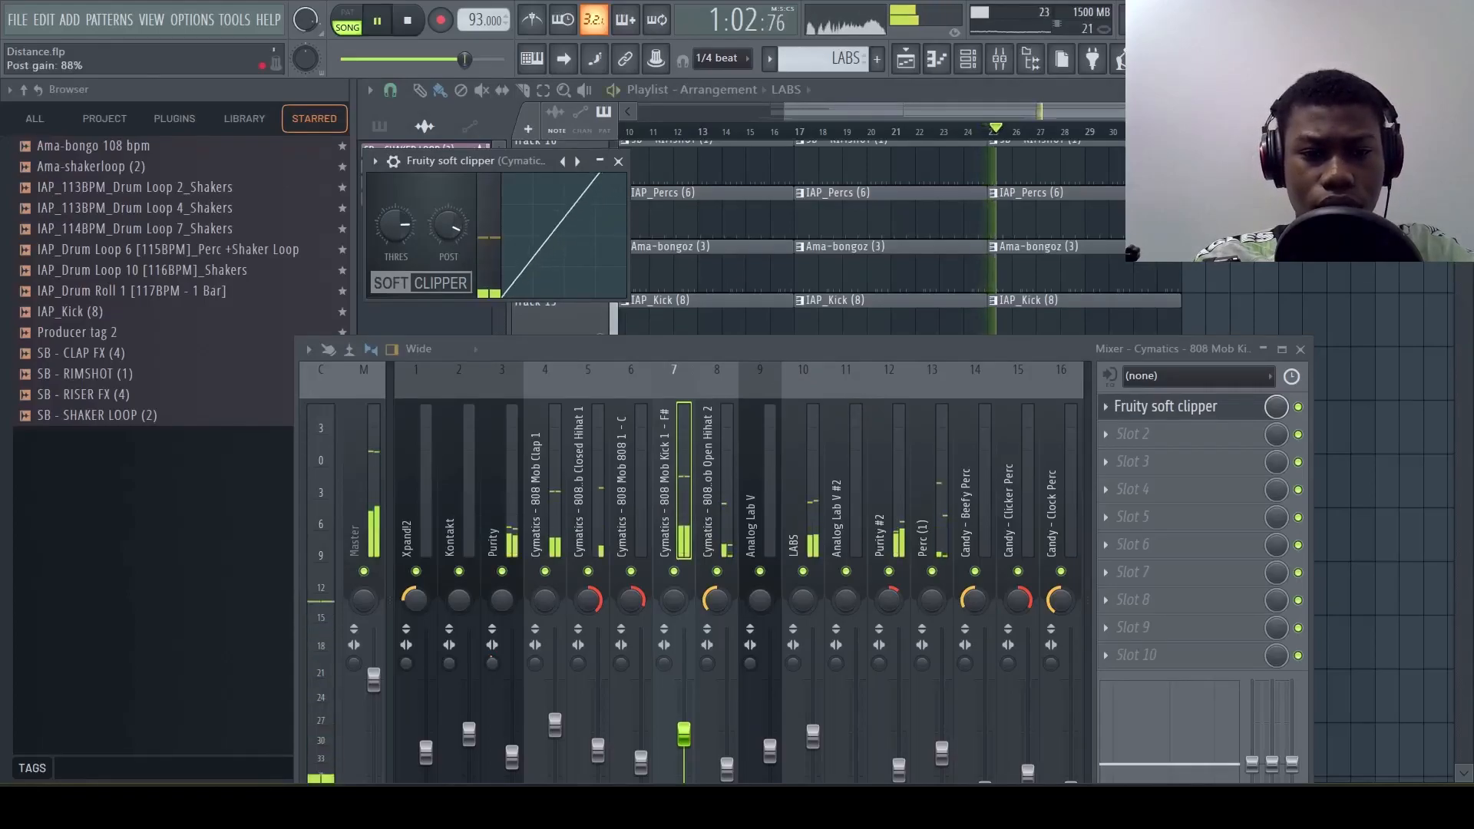
pyautogui.moveTo(448, 225); pyautogui.dragTo(449, 216)
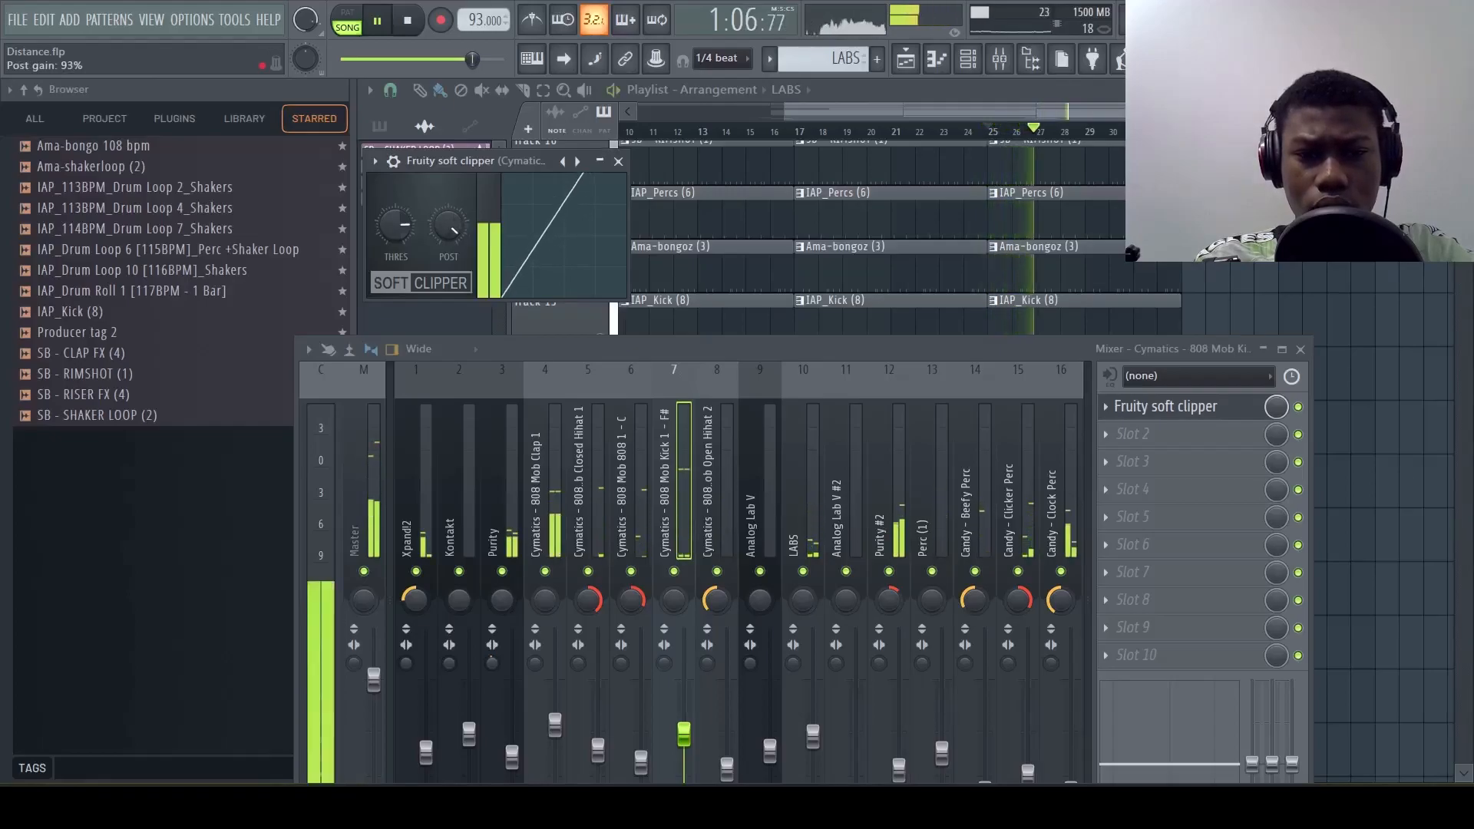
pyautogui.moveTo(409, 230); pyautogui.dragTo(453, 238)
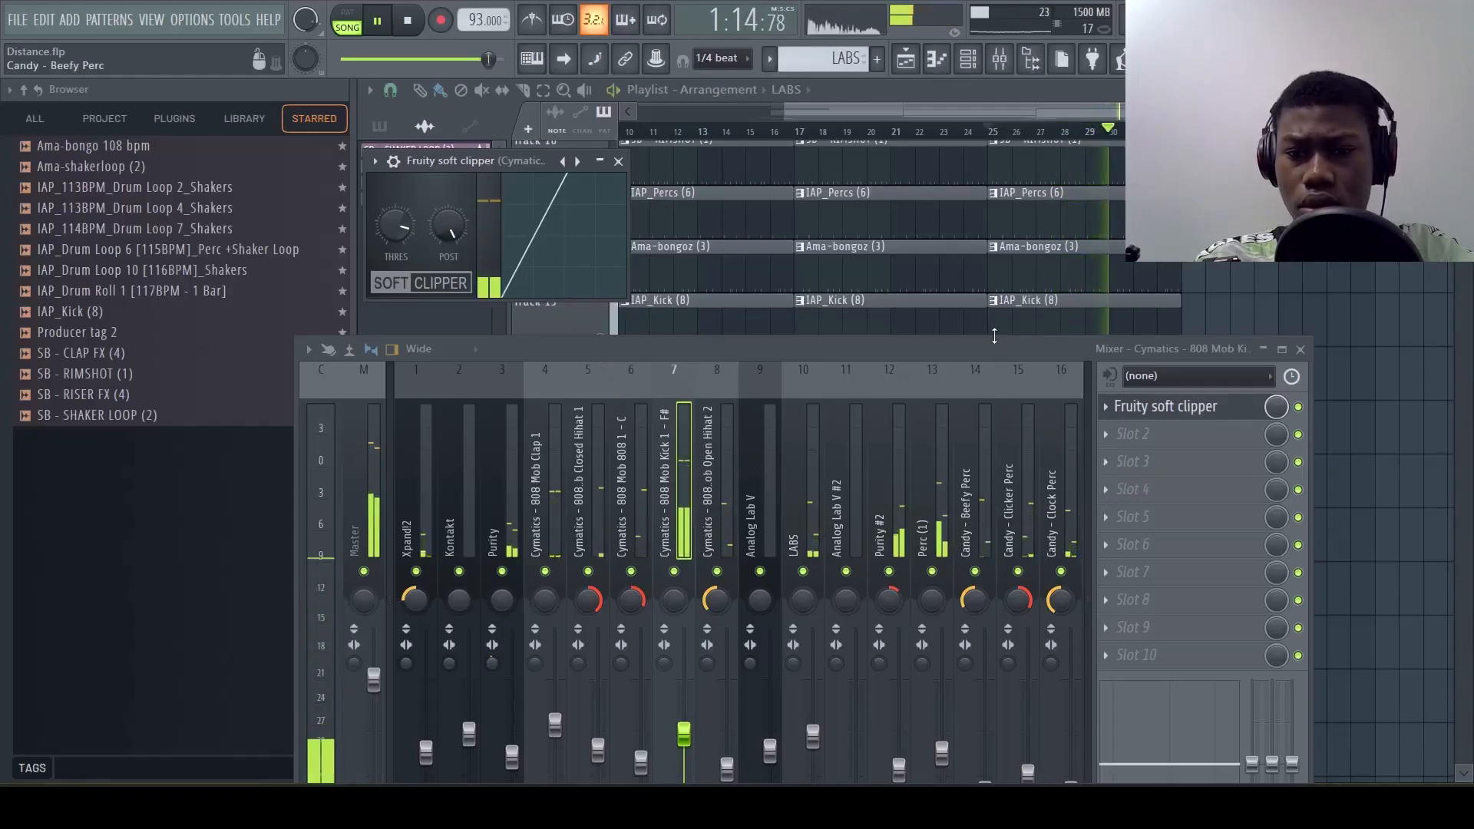
# Stop playback and audition the arrangement from bar 17
pyautogui.scroll(3, 979, 264)
pyautogui.hscroll(-3, 979, 263)
pyautogui.press('space')
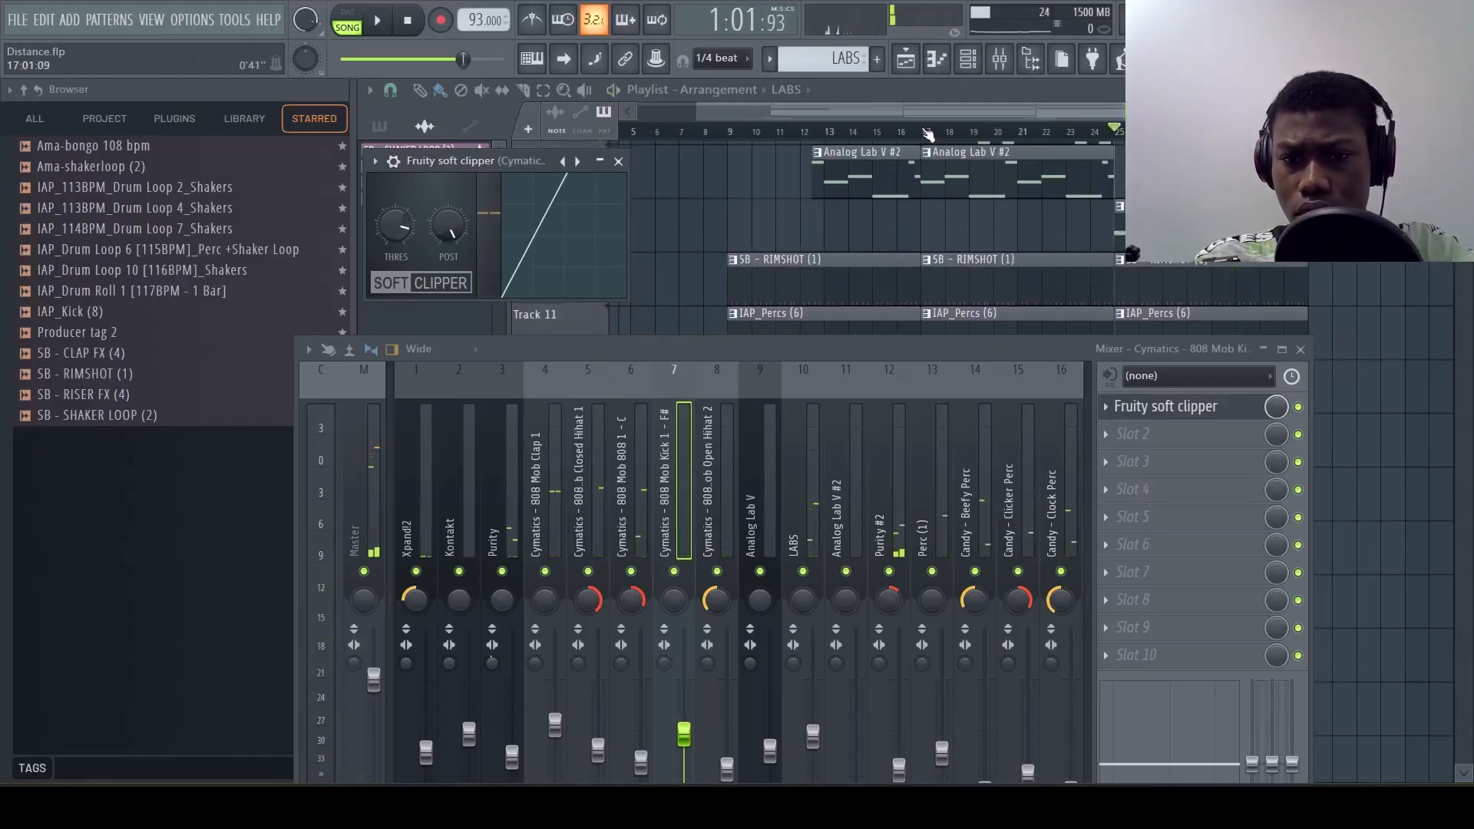
pyautogui.click(927, 133)
pyautogui.press('space')
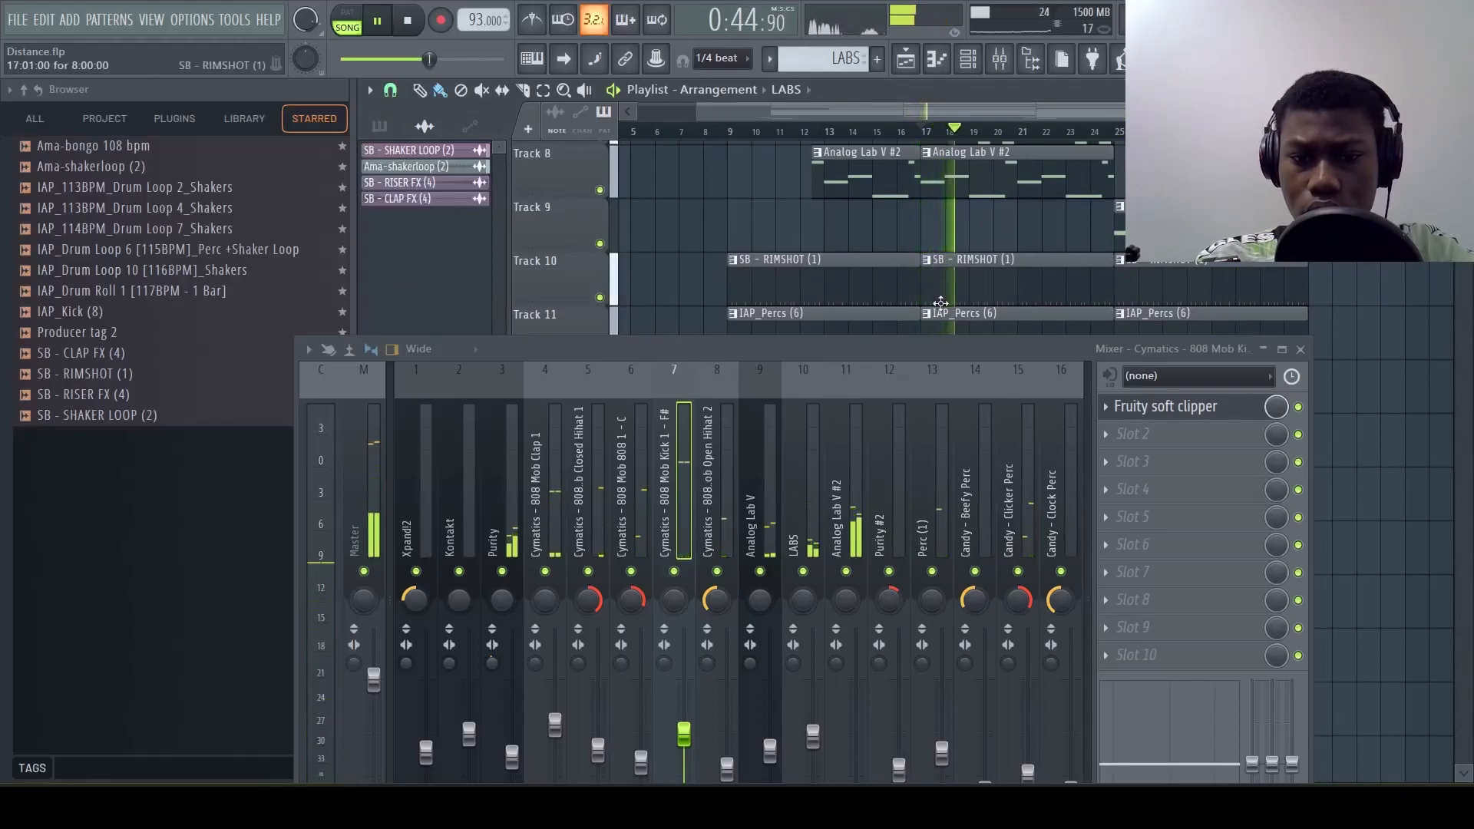
pyautogui.press('space')
# Load Fruity Reeverb 2 in slot 2 of the LABS mixer track and move its window clear of the mixer
pyautogui.click(720, 359)
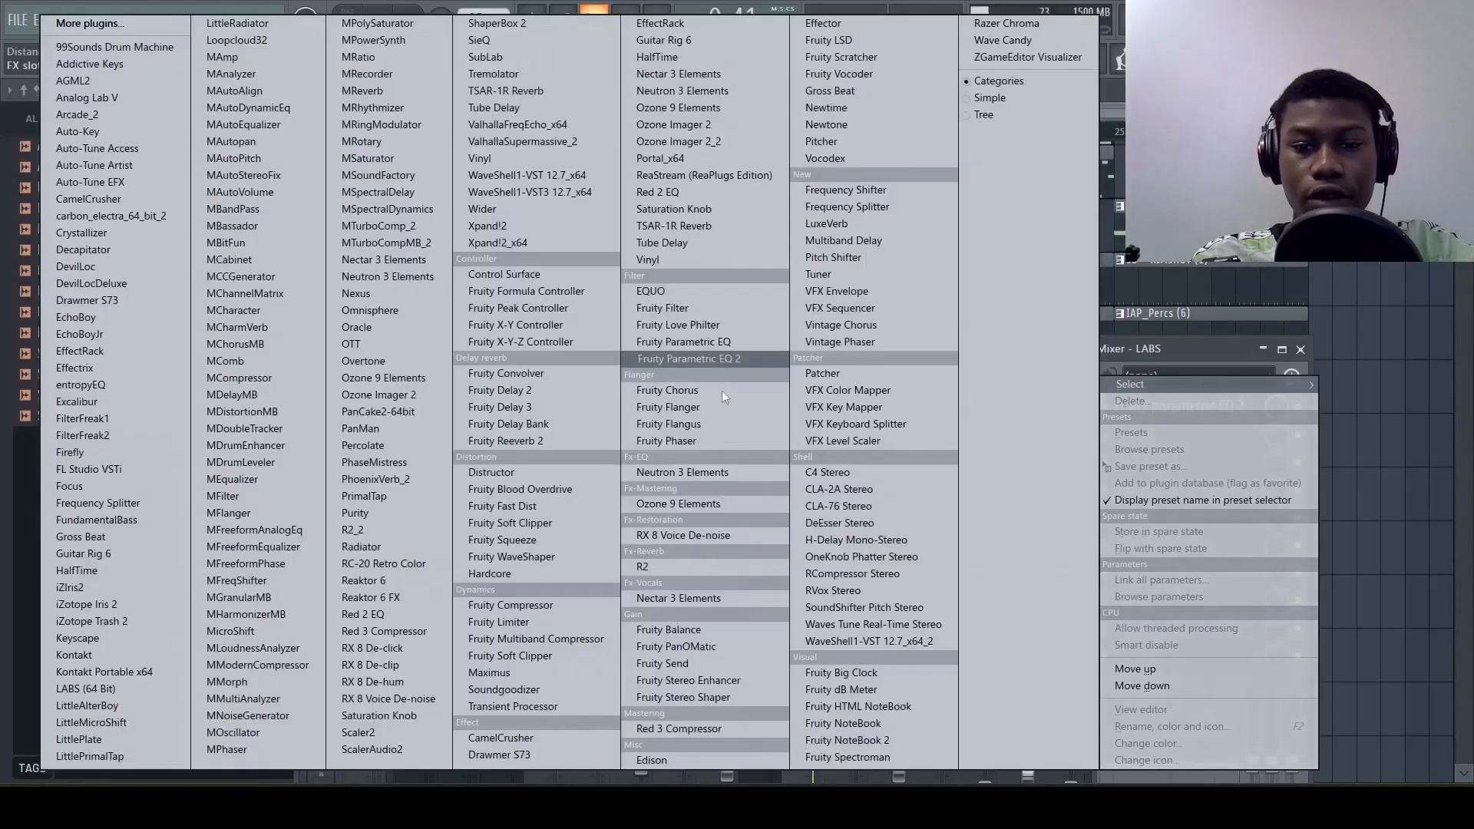
pyautogui.click(577, 442)
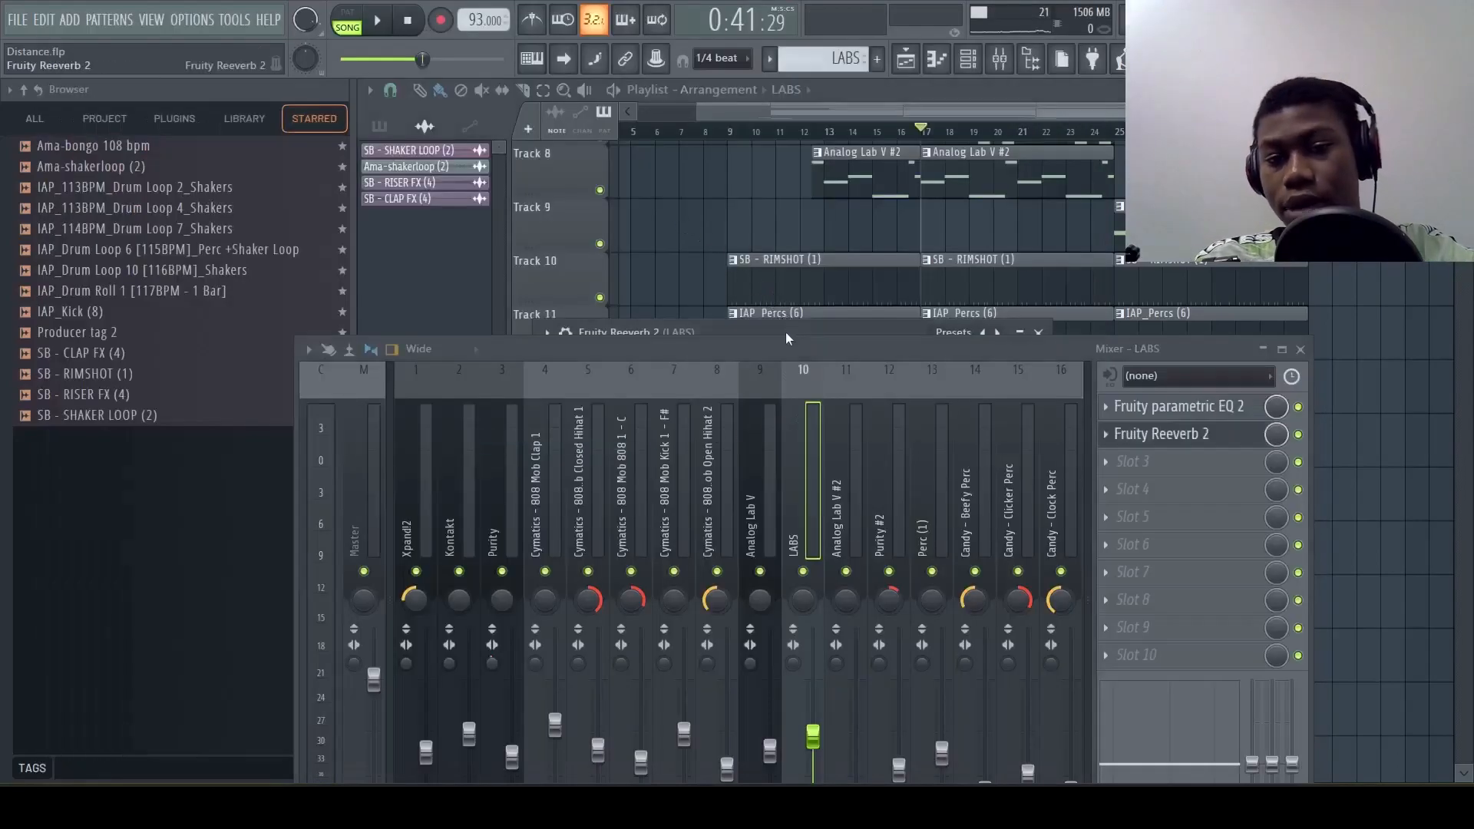
pyautogui.moveTo(786, 330); pyautogui.dragTo(776, 183)
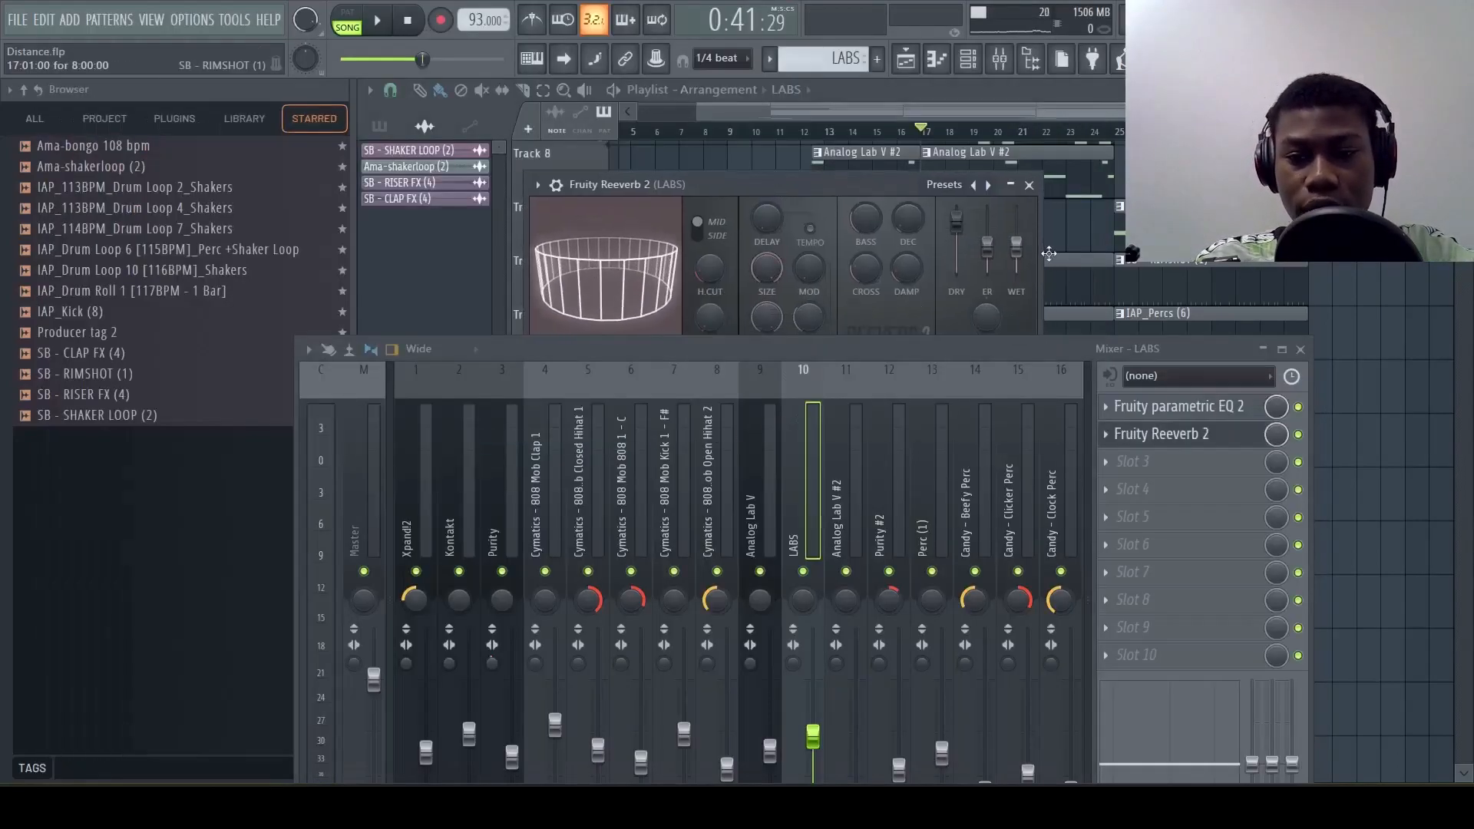
# Raise the wet level of Fruity Reeverb 2 on the LABS track slightly during playback
pyautogui.press('space')
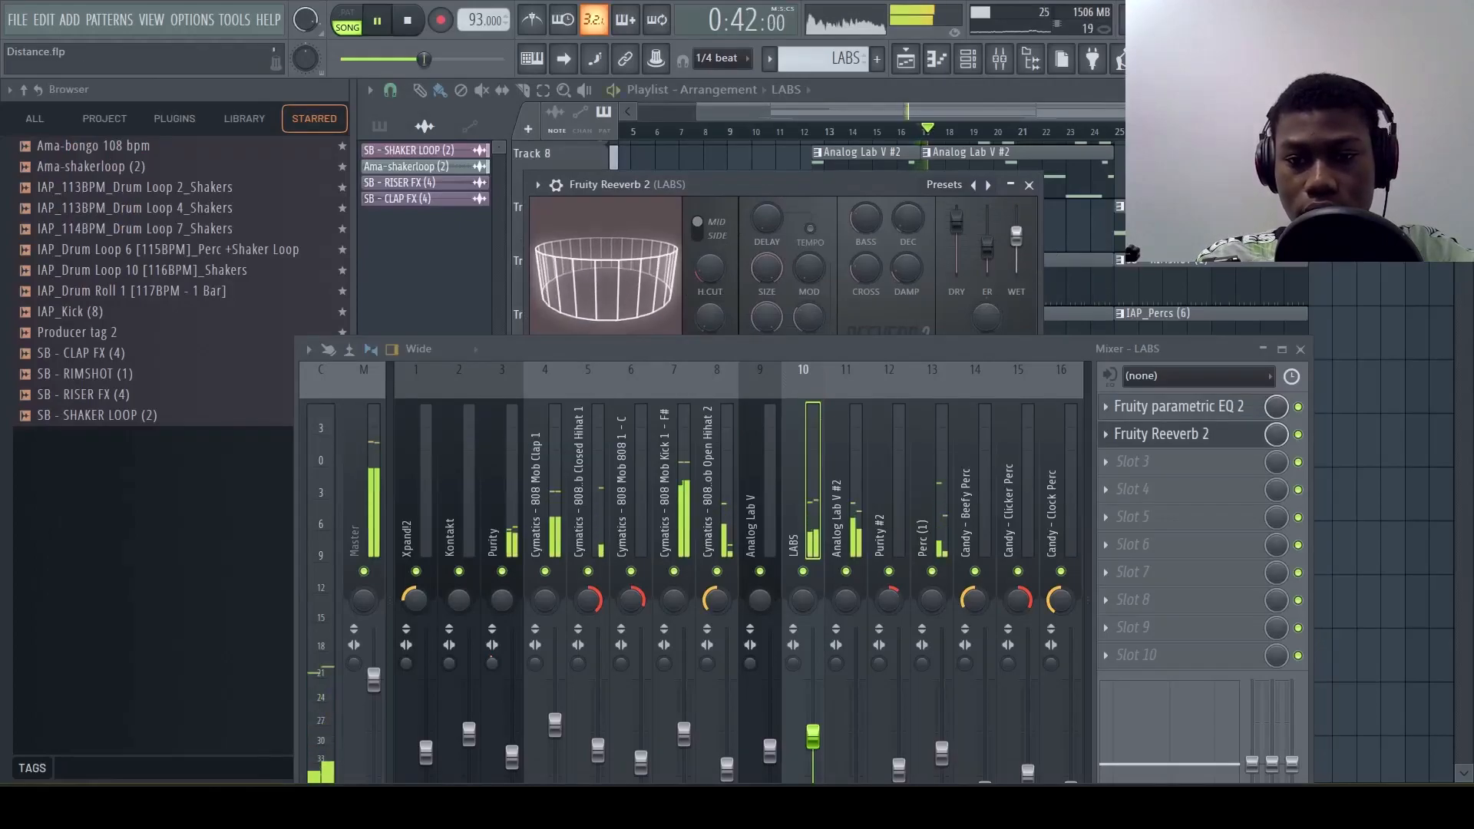
pyautogui.scroll(-9, 975, 440)
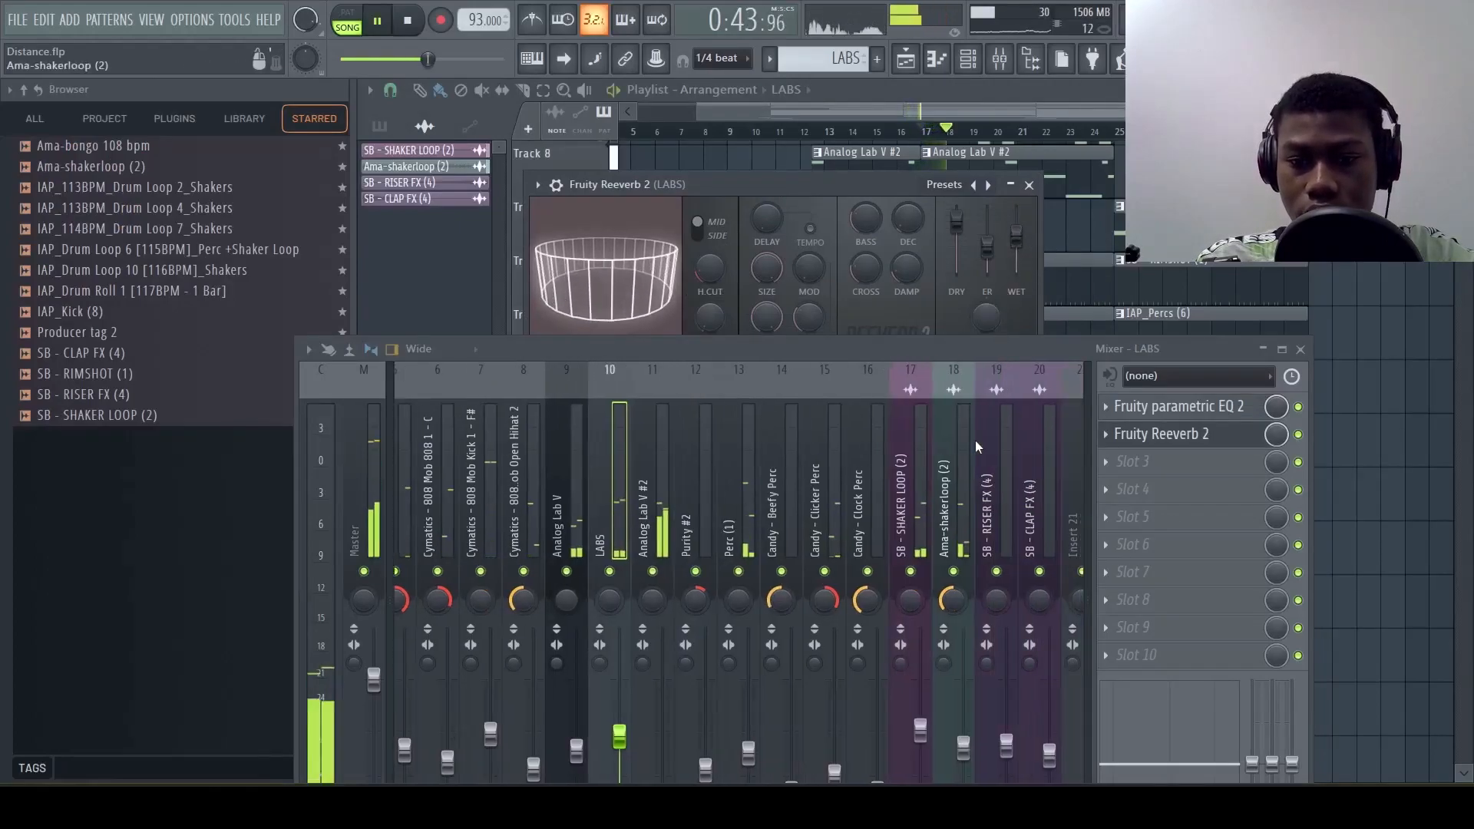
pyautogui.scroll(2, 985, 493)
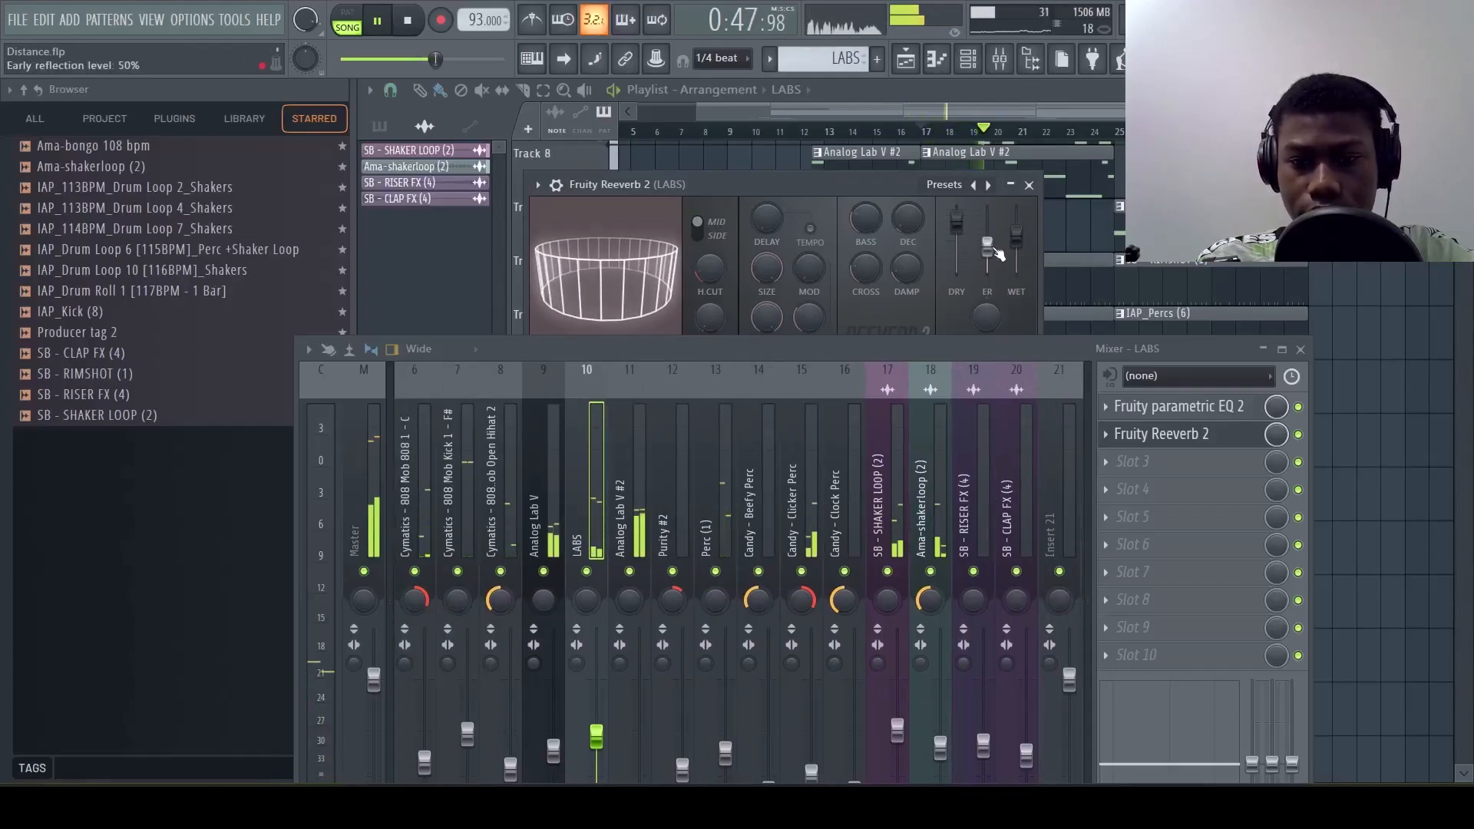
# Set the LABS track's stereo separation to 20% separated and audition the mix
pyautogui.press('space')
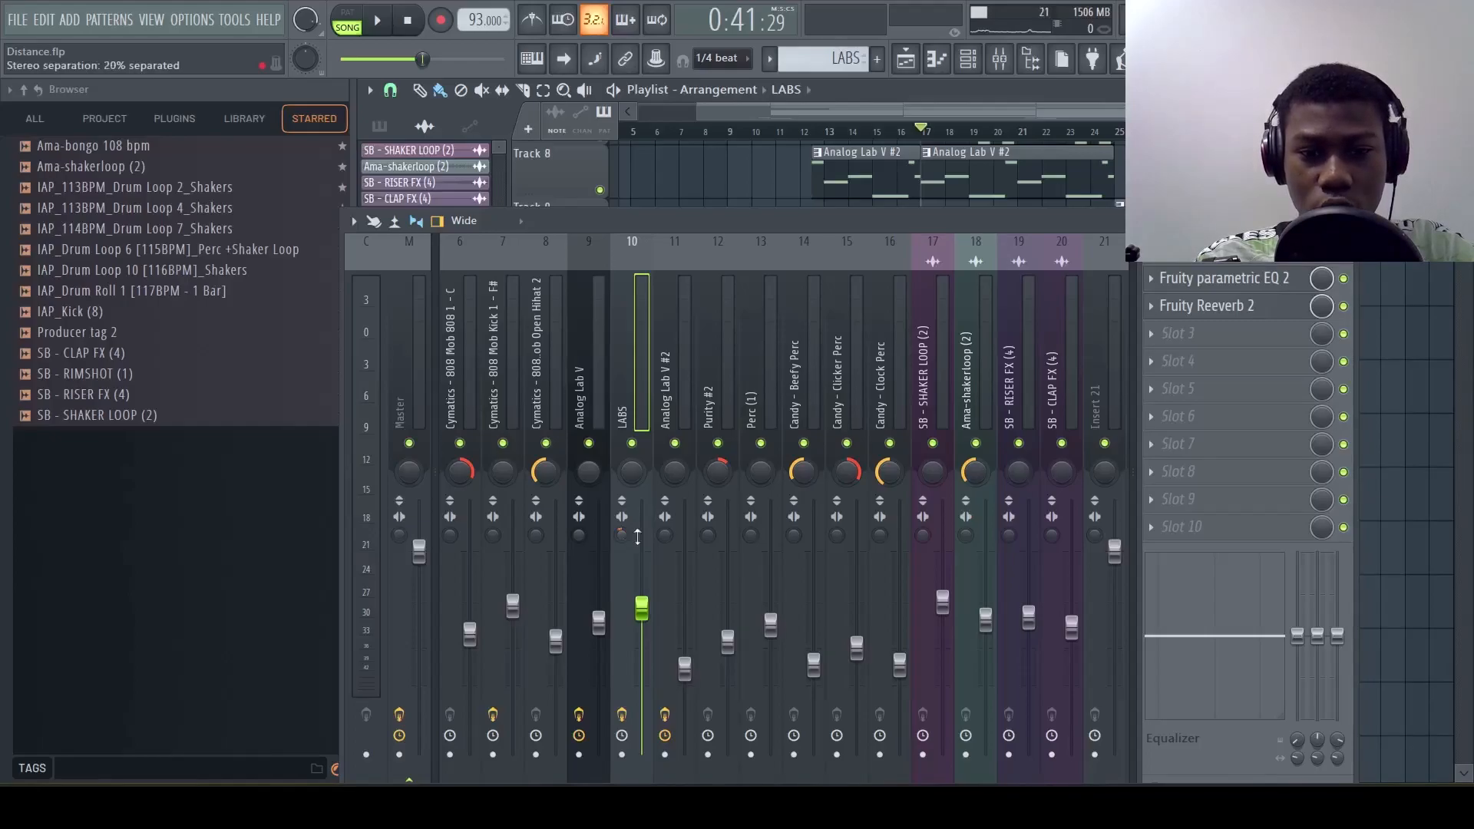
pyautogui.press('space')
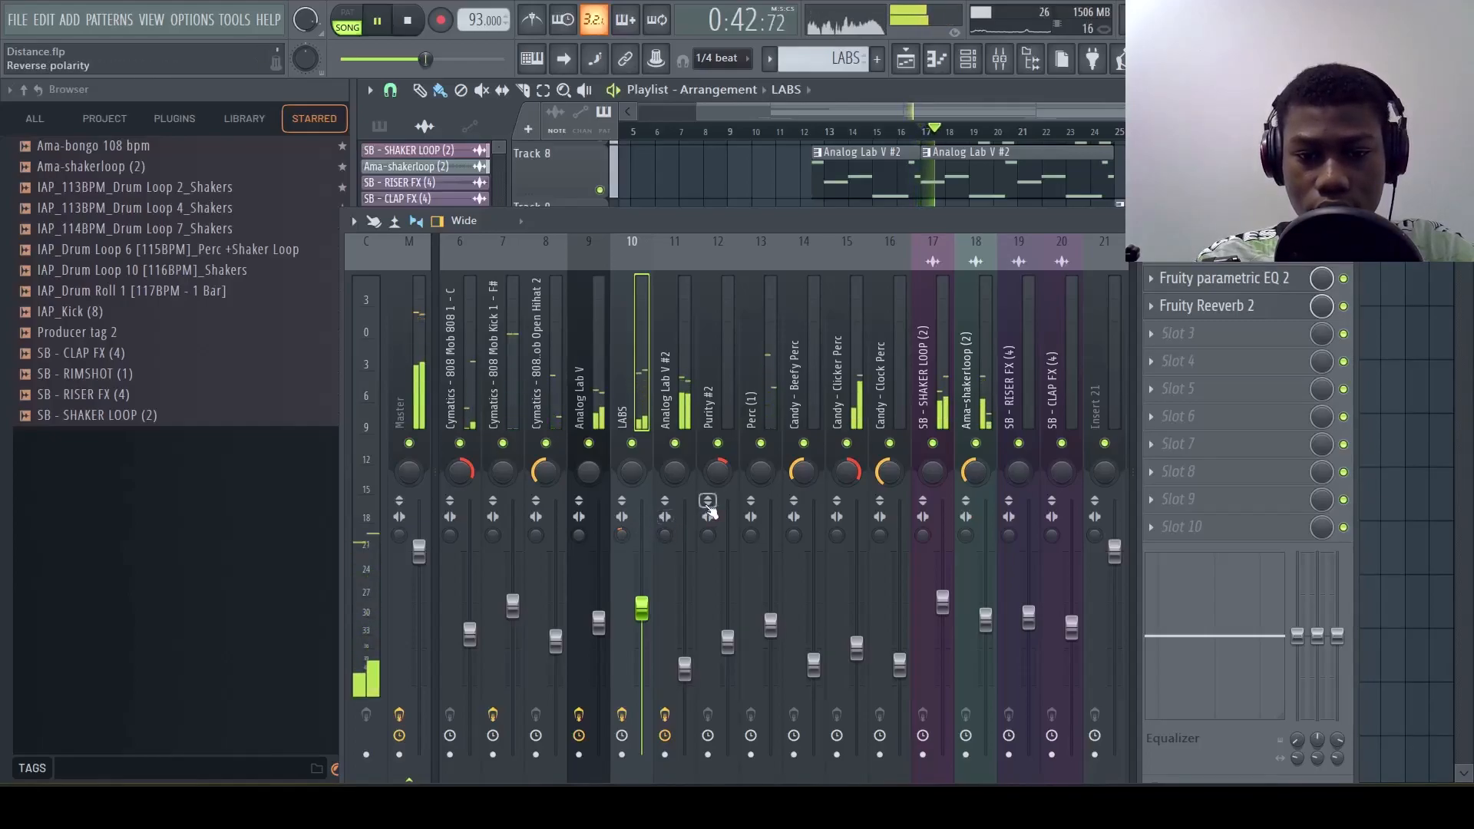
pyautogui.hscroll(-5, 699, 392)
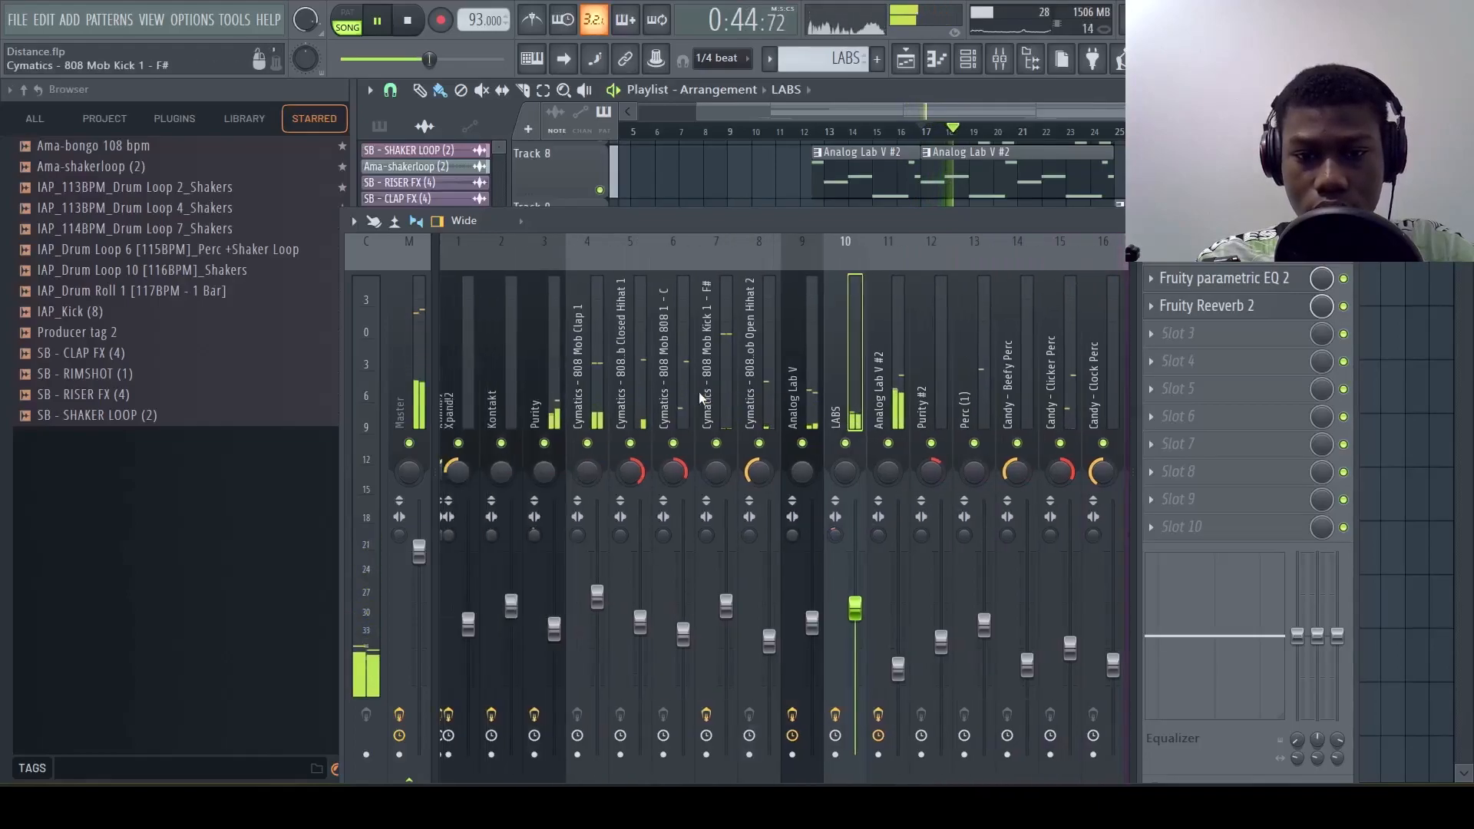
pyautogui.click(905, 403)
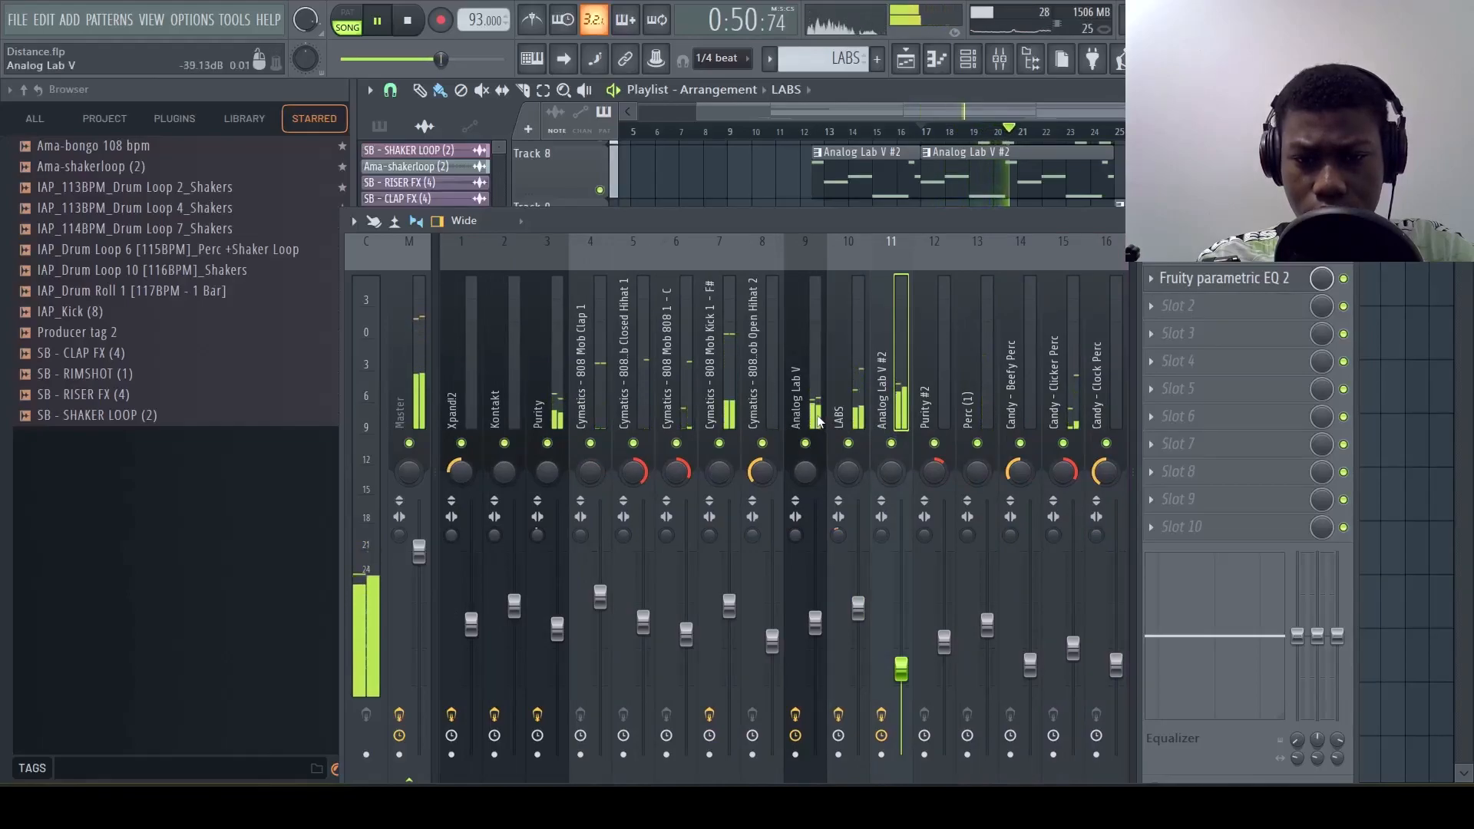
pyautogui.press('space')
# Load Fruity Flanger in slot 2 of the Analog Lab V mixer track
pyautogui.click(815, 423)
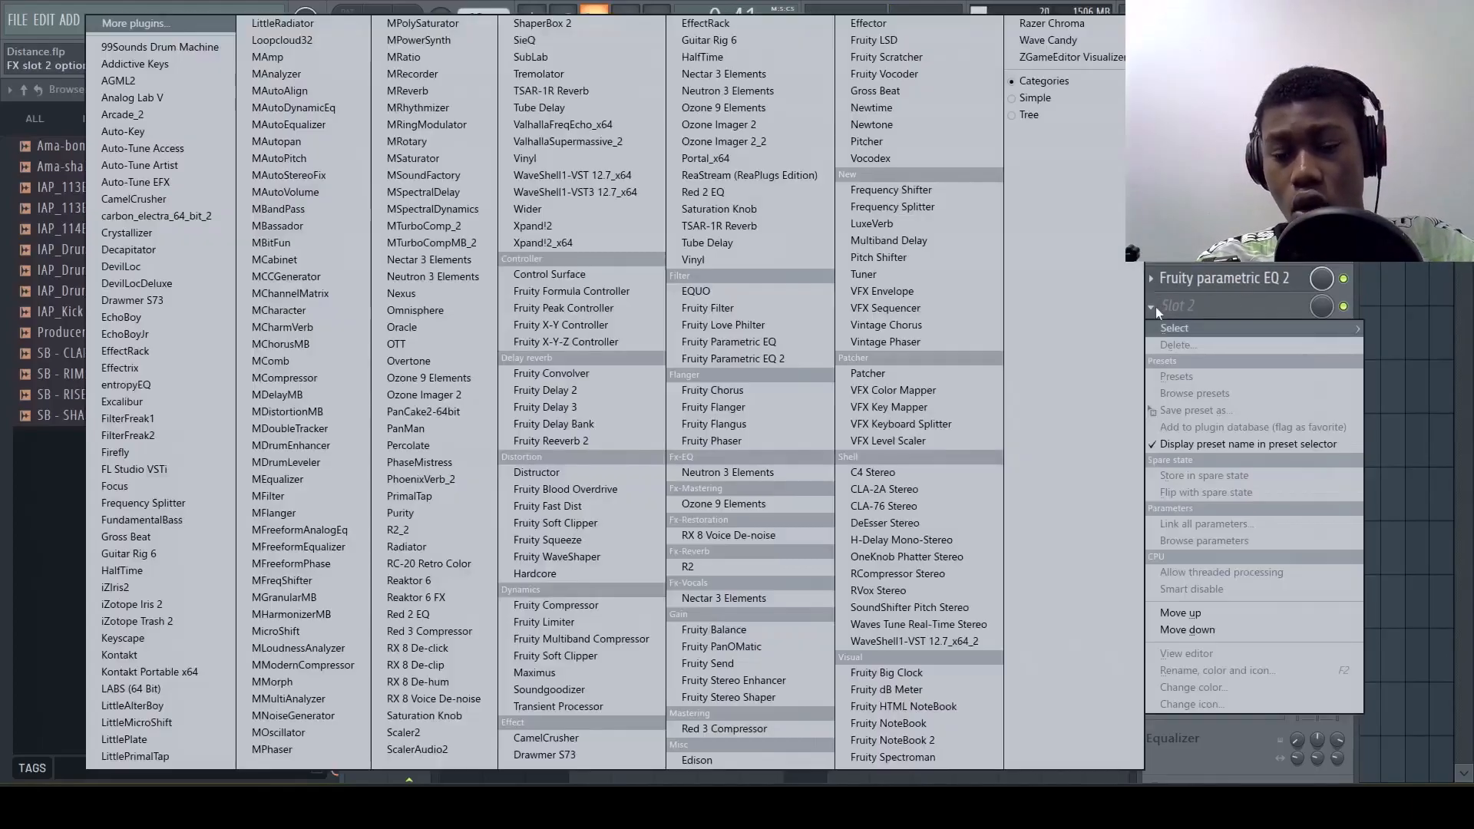
pyautogui.click(1154, 306)
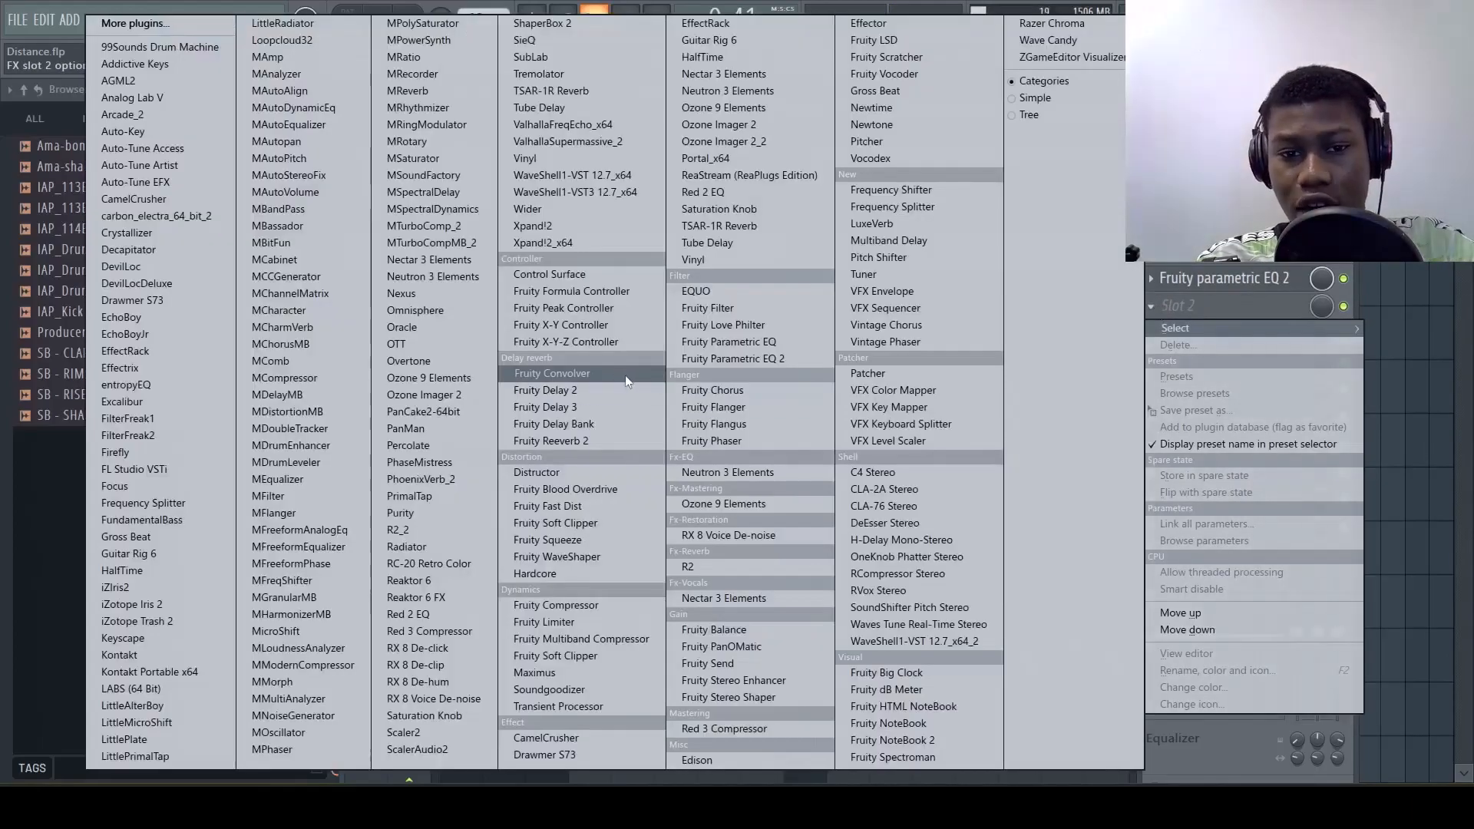
pyautogui.click(730, 412)
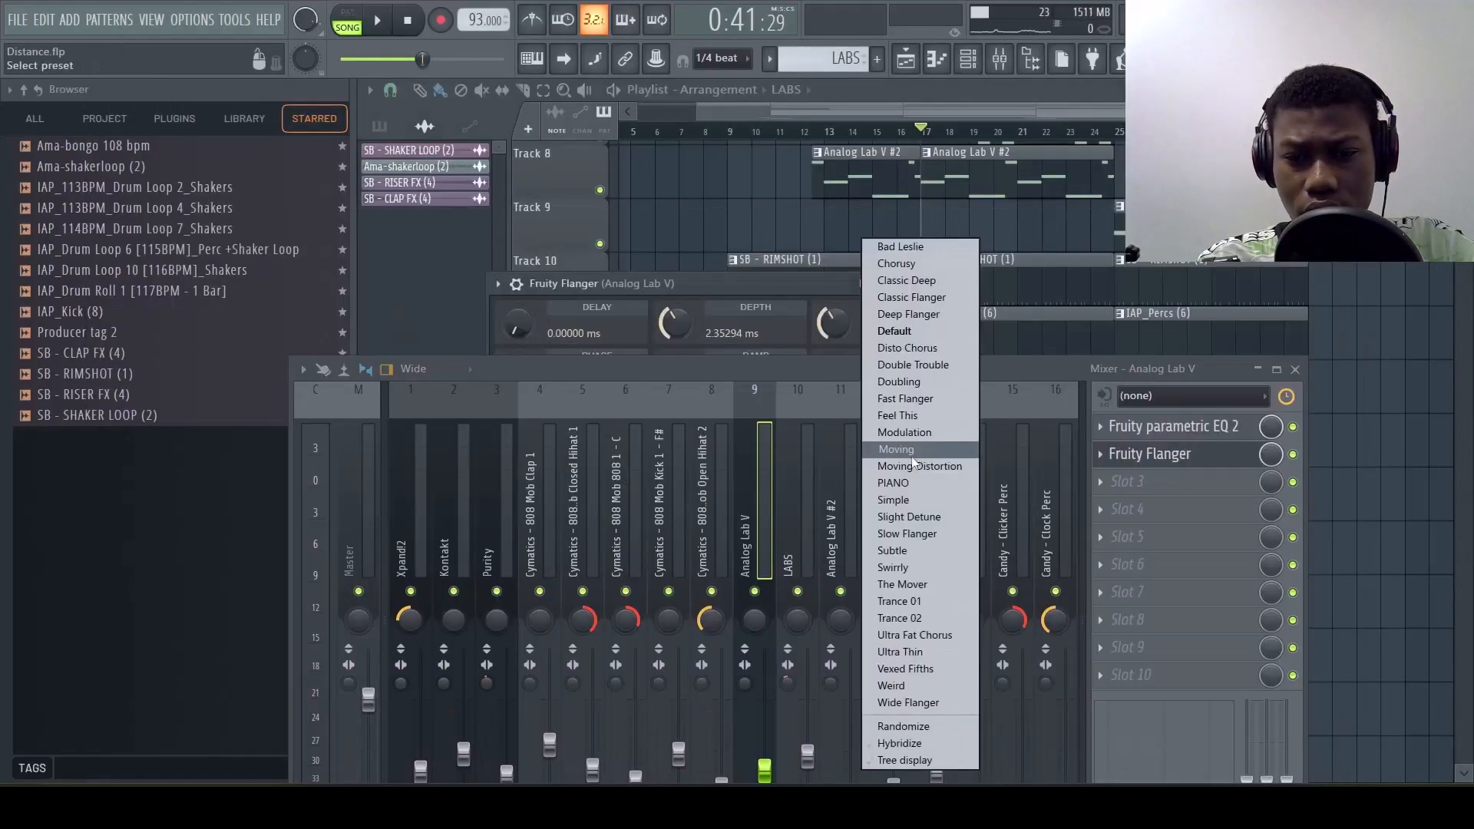
# Audition the flanger on the Analog Lab V track and close the plugin window
pyautogui.click(903, 486)
pyautogui.press('space')
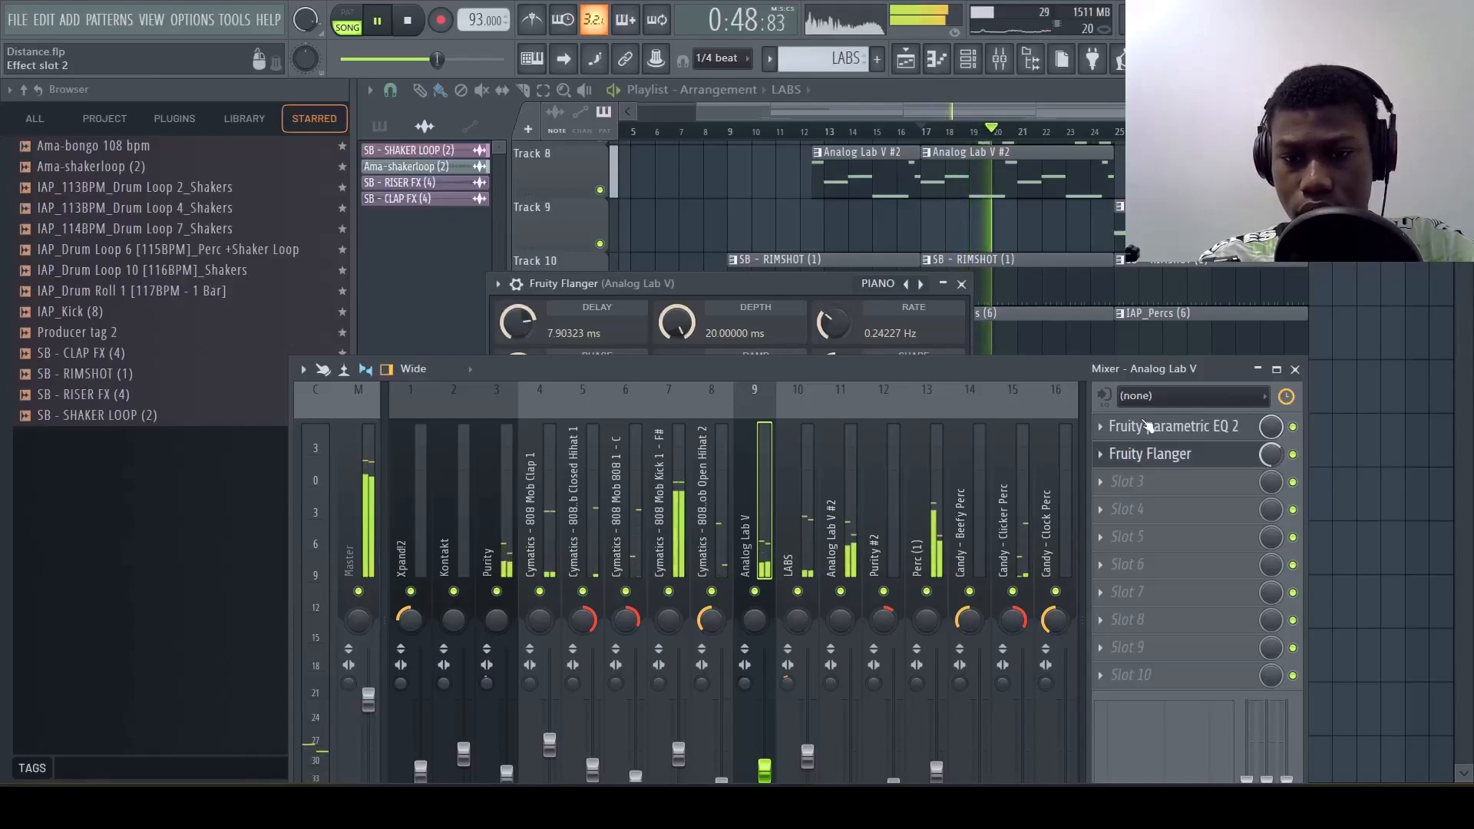
pyautogui.click(961, 284)
pyautogui.moveTo(919, 368); pyautogui.dragTo(925, 451)
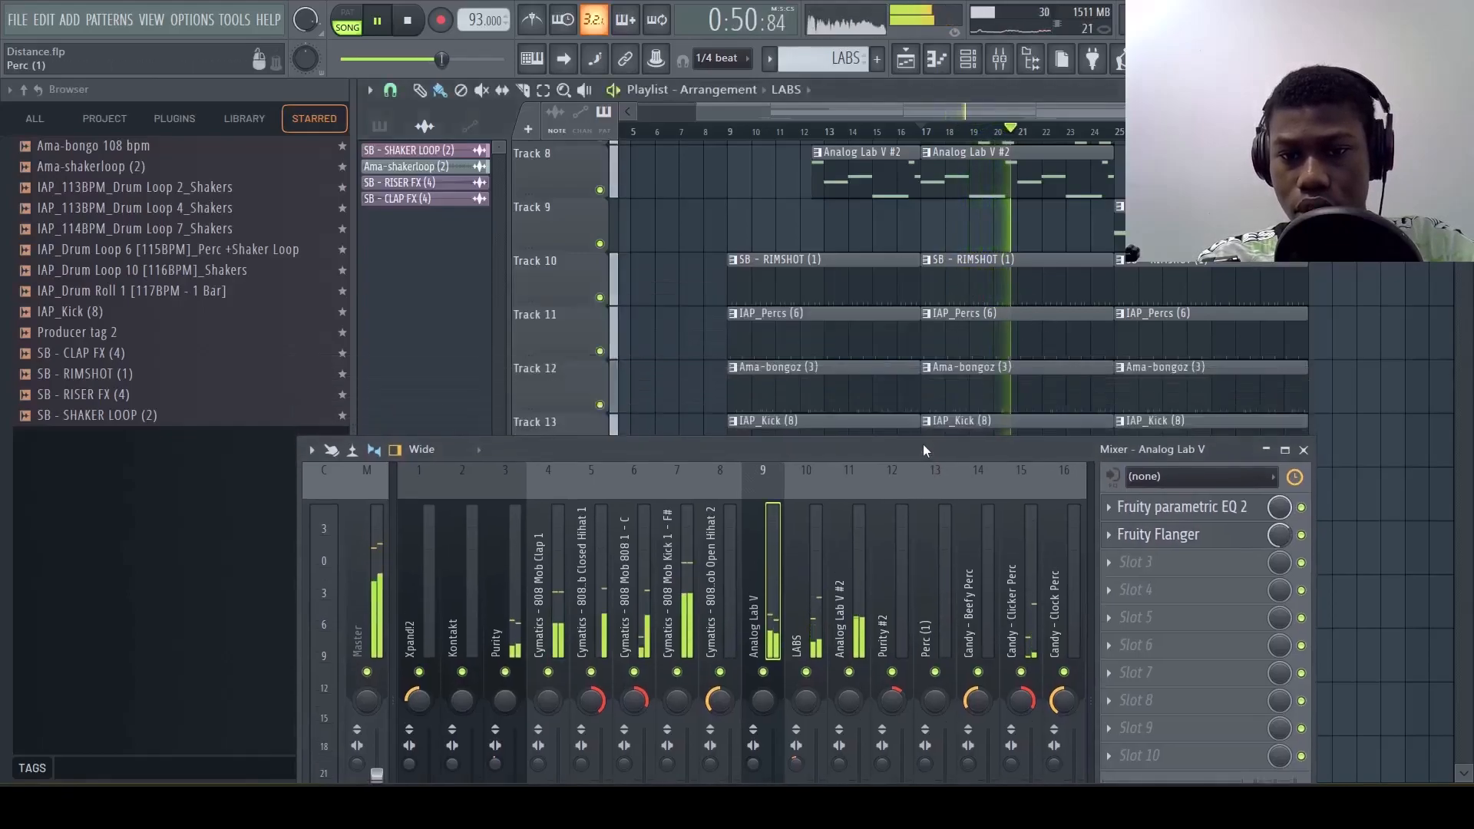
pyautogui.press('space')
pyautogui.scroll(2, 934, 366)
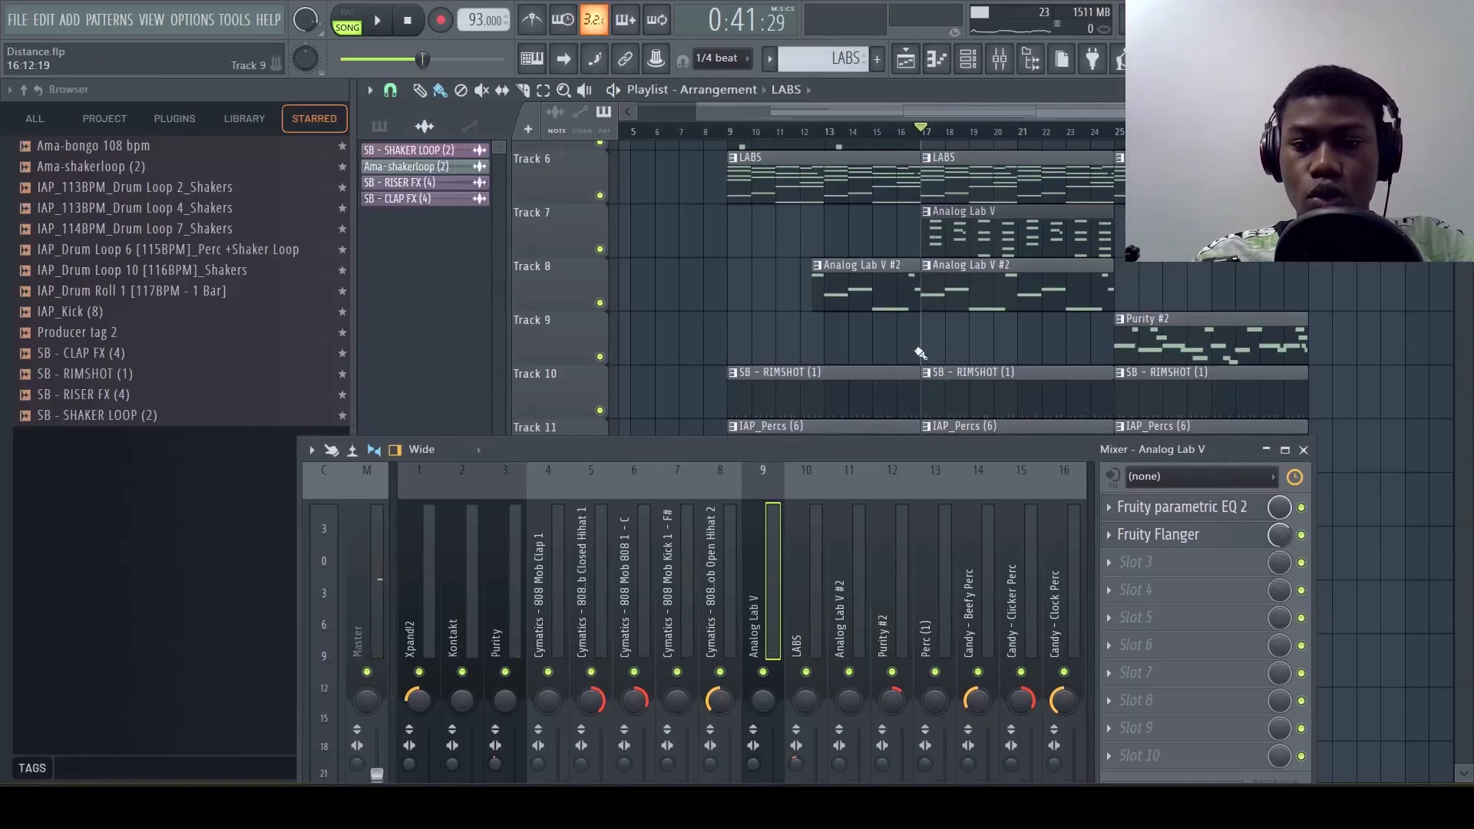
pyautogui.scroll(-1, 920, 353)
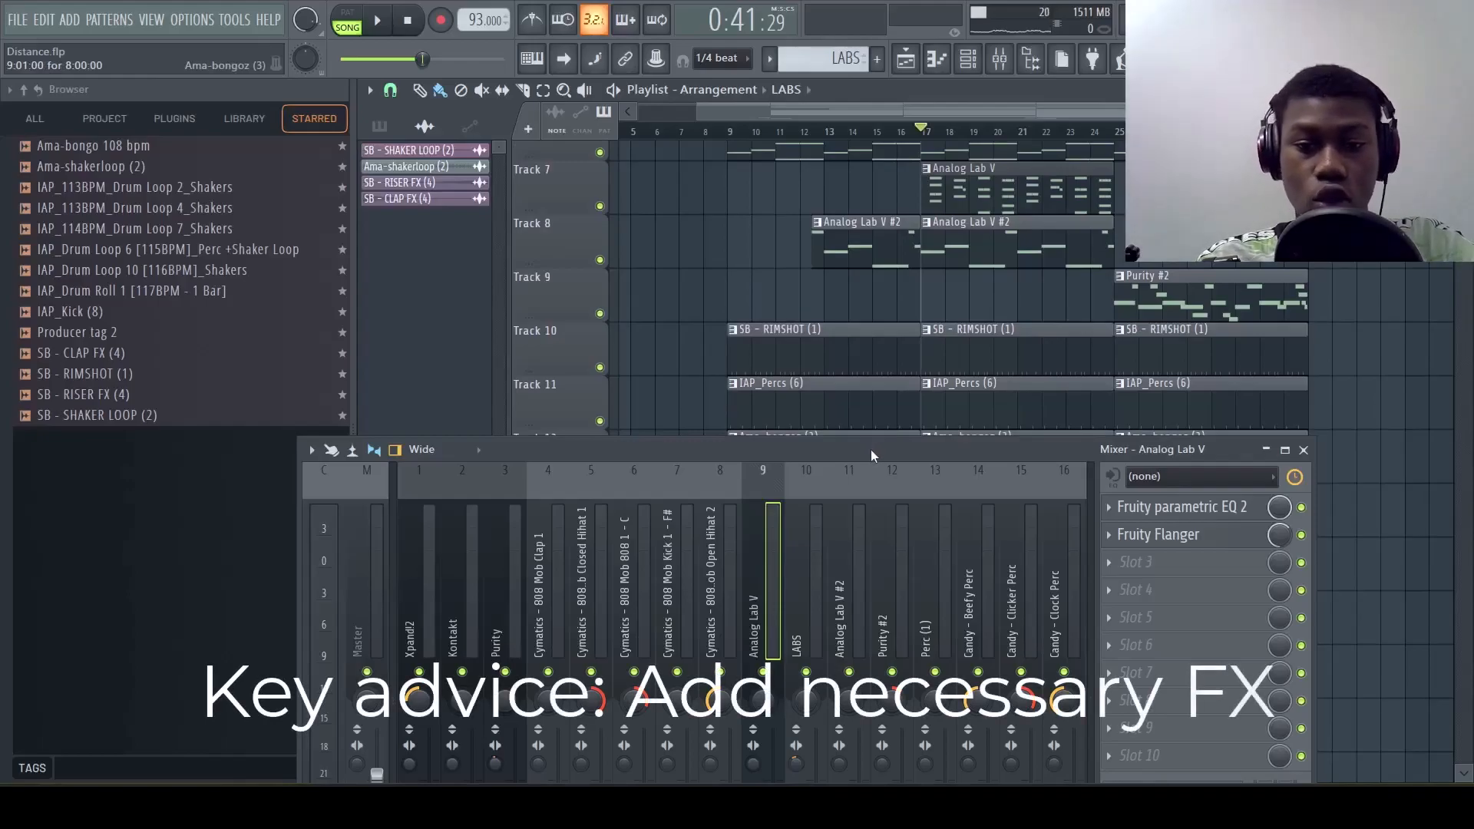
pyautogui.moveTo(869, 449); pyautogui.dragTo(858, 348)
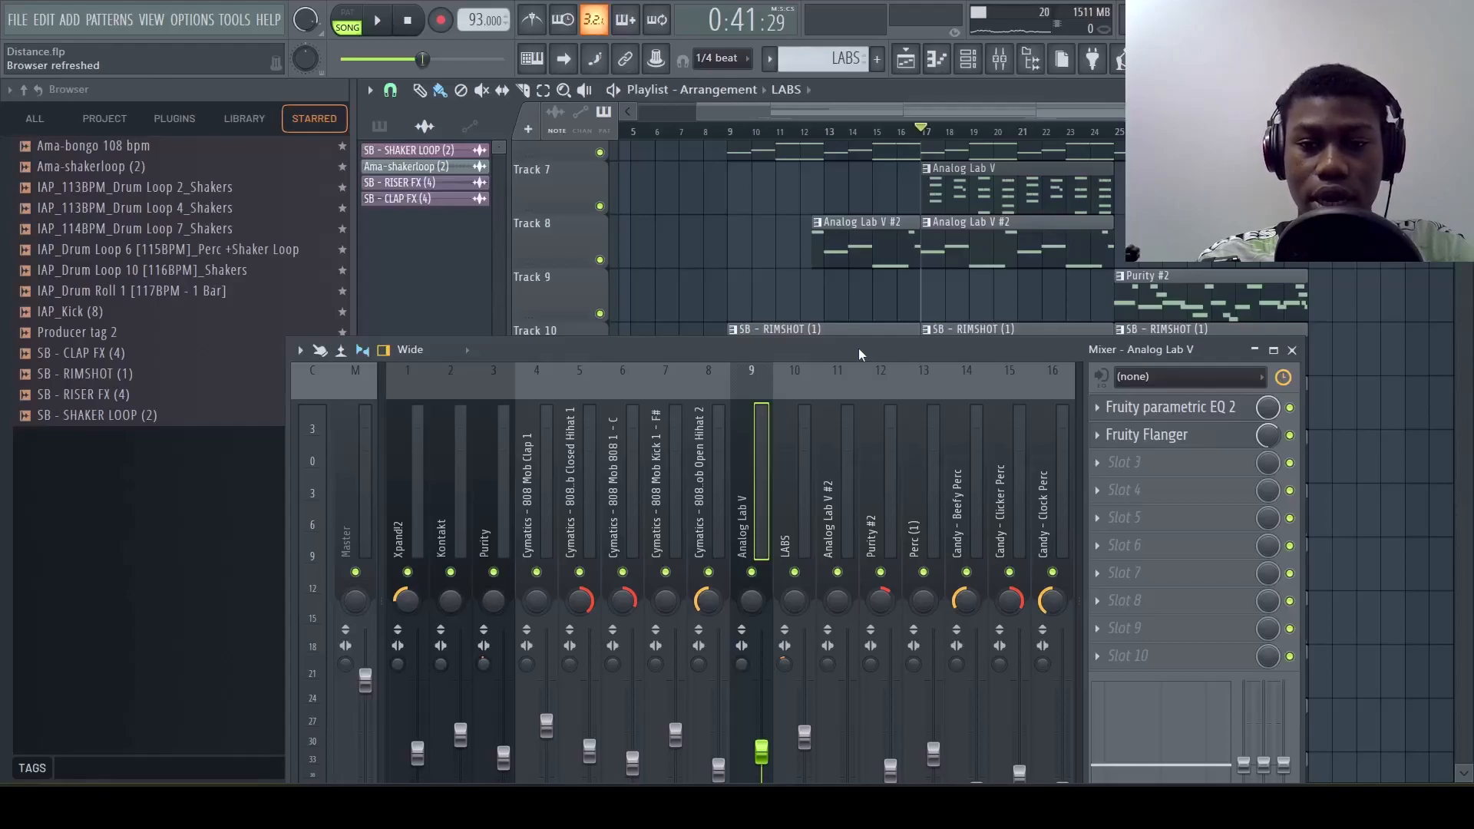
pyautogui.moveTo(841, 347); pyautogui.dragTo(926, 288)
# Move the playback position to bar 9 and load Fruity Flanger in slot 2 of the Kontakt mixer track
pyautogui.scroll(3, 652, 223)
pyautogui.hscroll(-2, 692, 217)
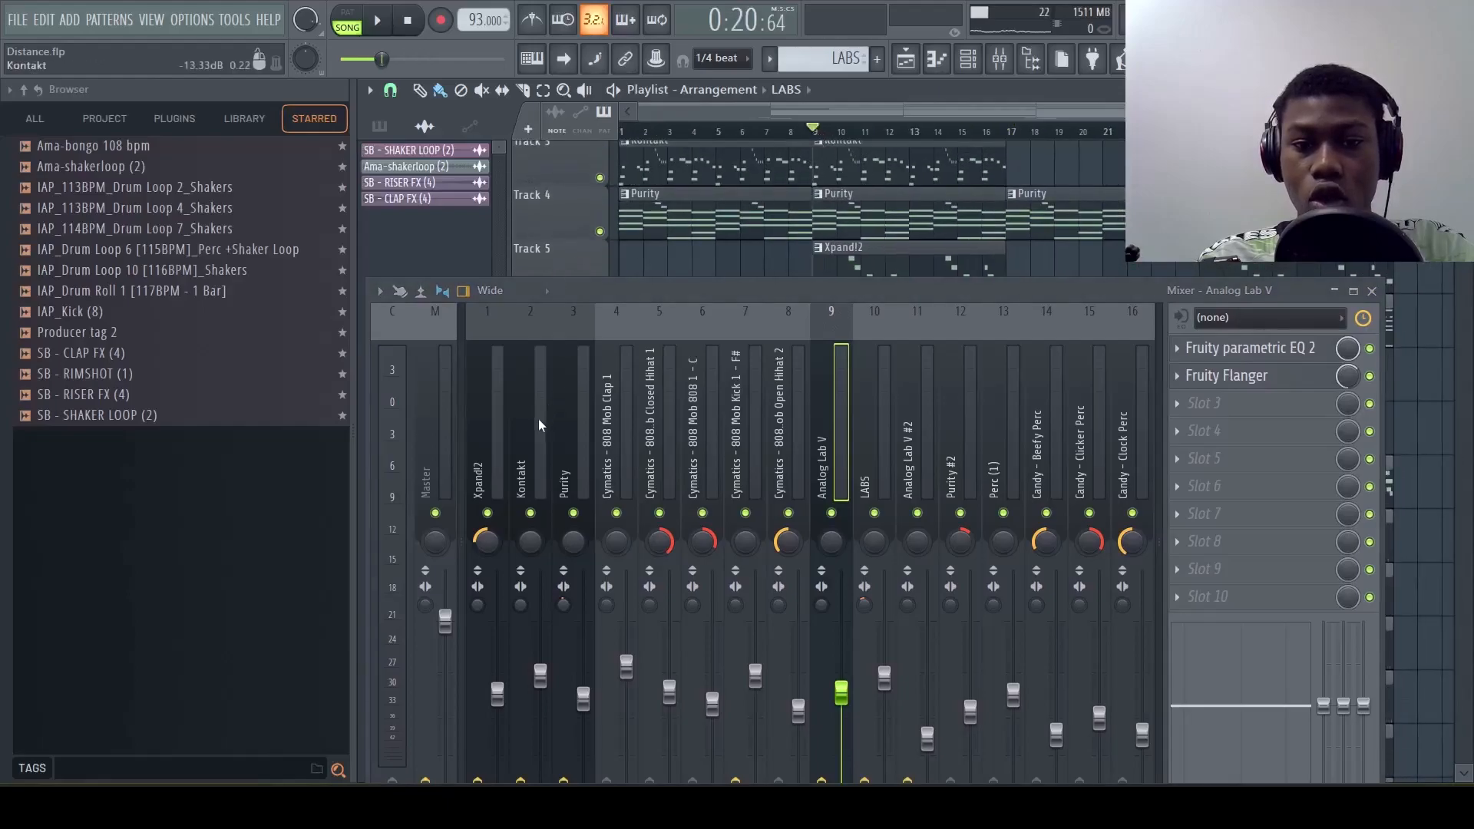
pyautogui.click(541, 438)
pyautogui.press('space')
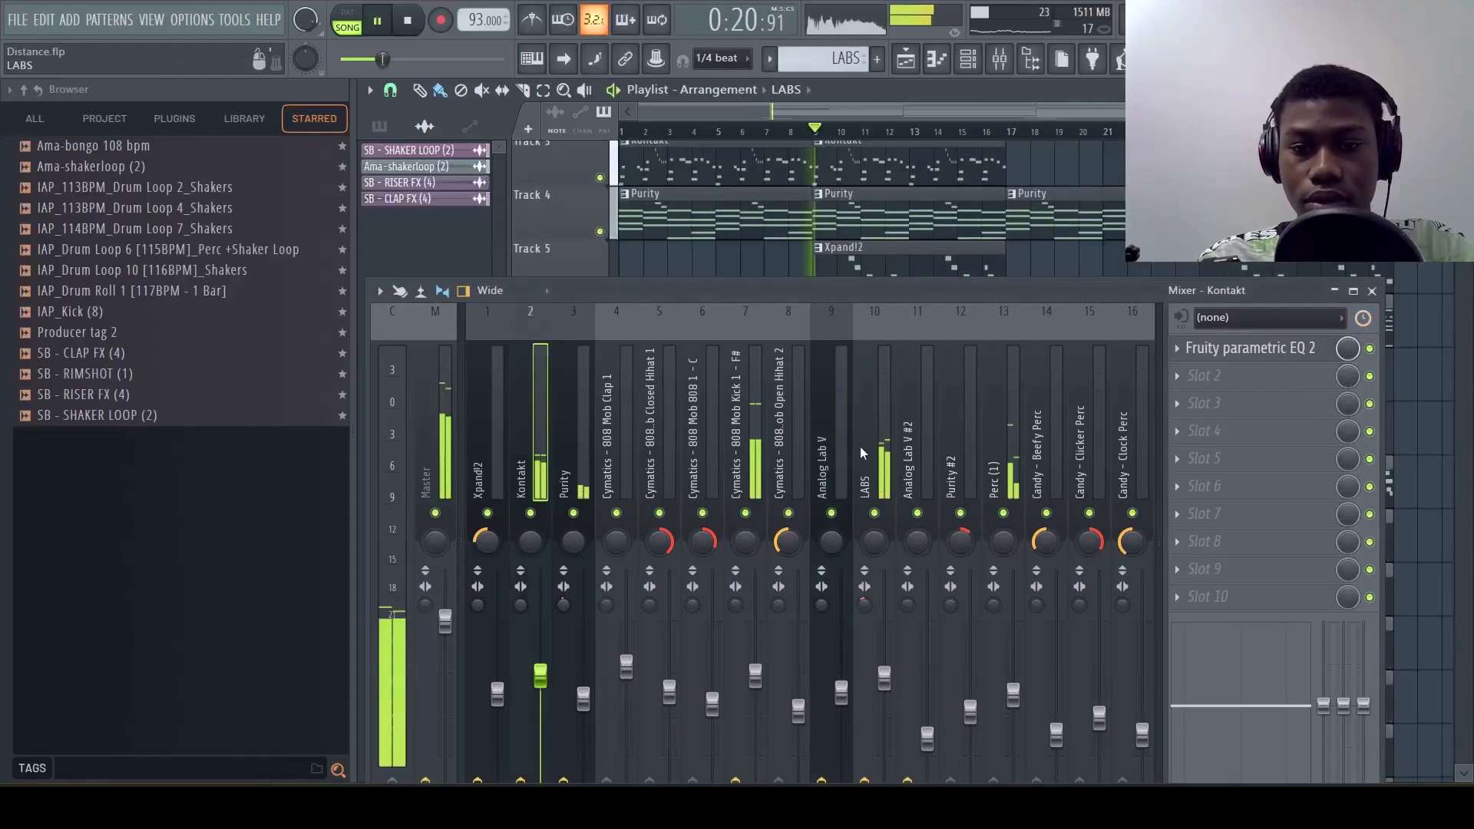
pyautogui.press('space')
pyautogui.press('space')
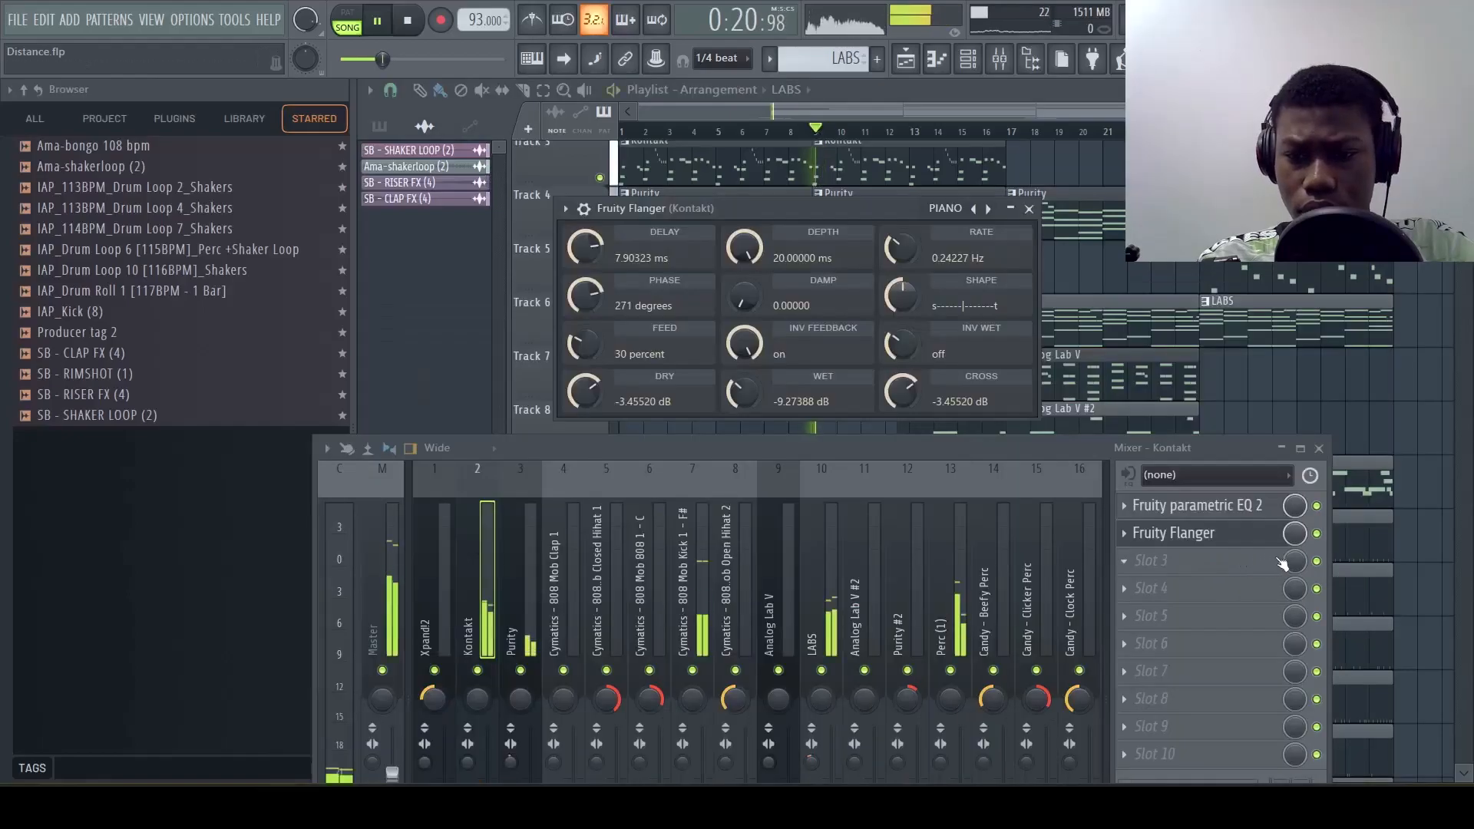
# Lower the mix level of the Kontakt track's Fruity Flanger to 14% during playback
pyautogui.moveTo(1295, 533); pyautogui.dragTo(1295, 595)
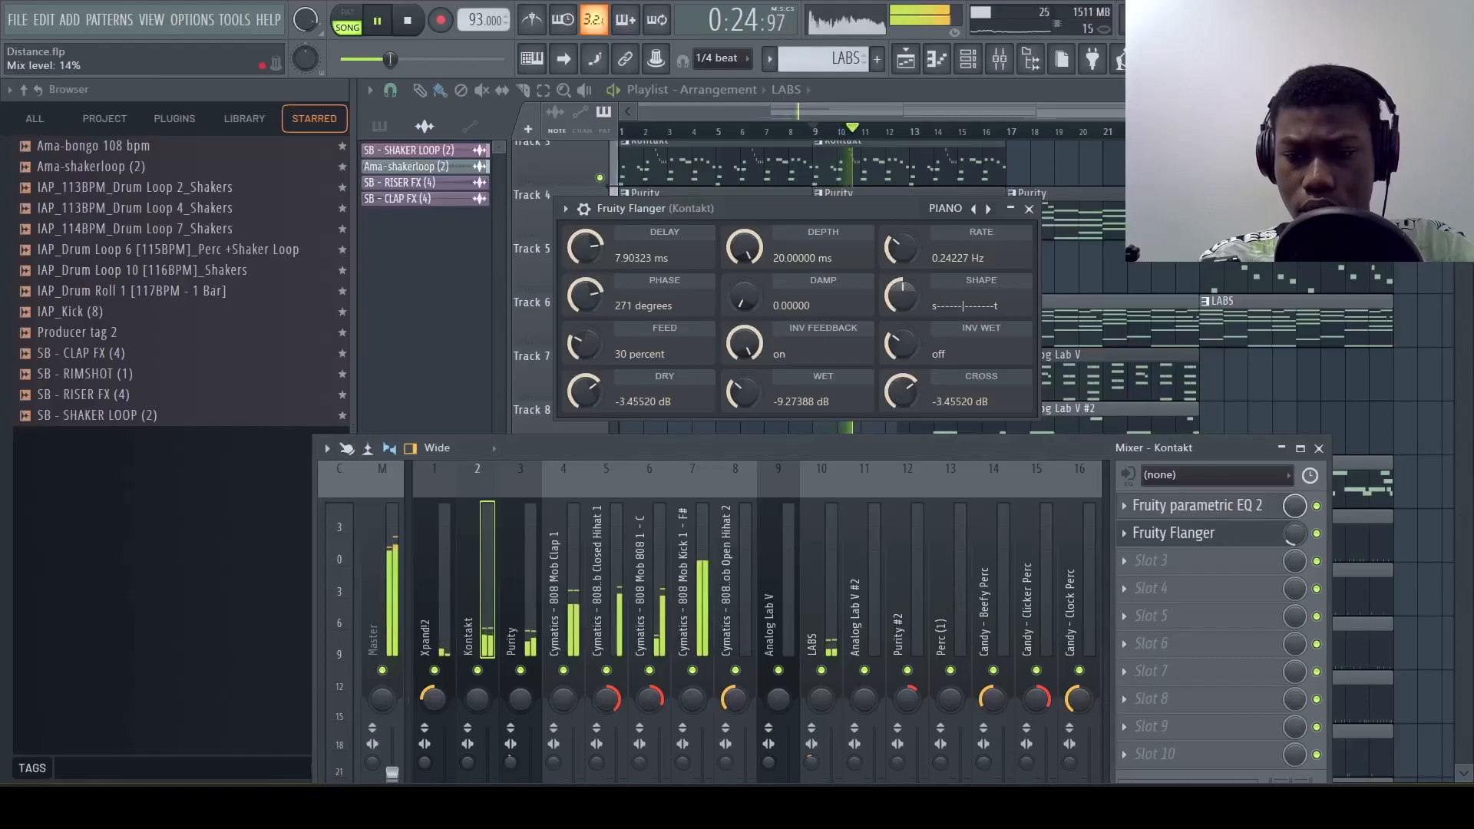
pyautogui.rightClick(1294, 532)
pyautogui.click(1284, 542)
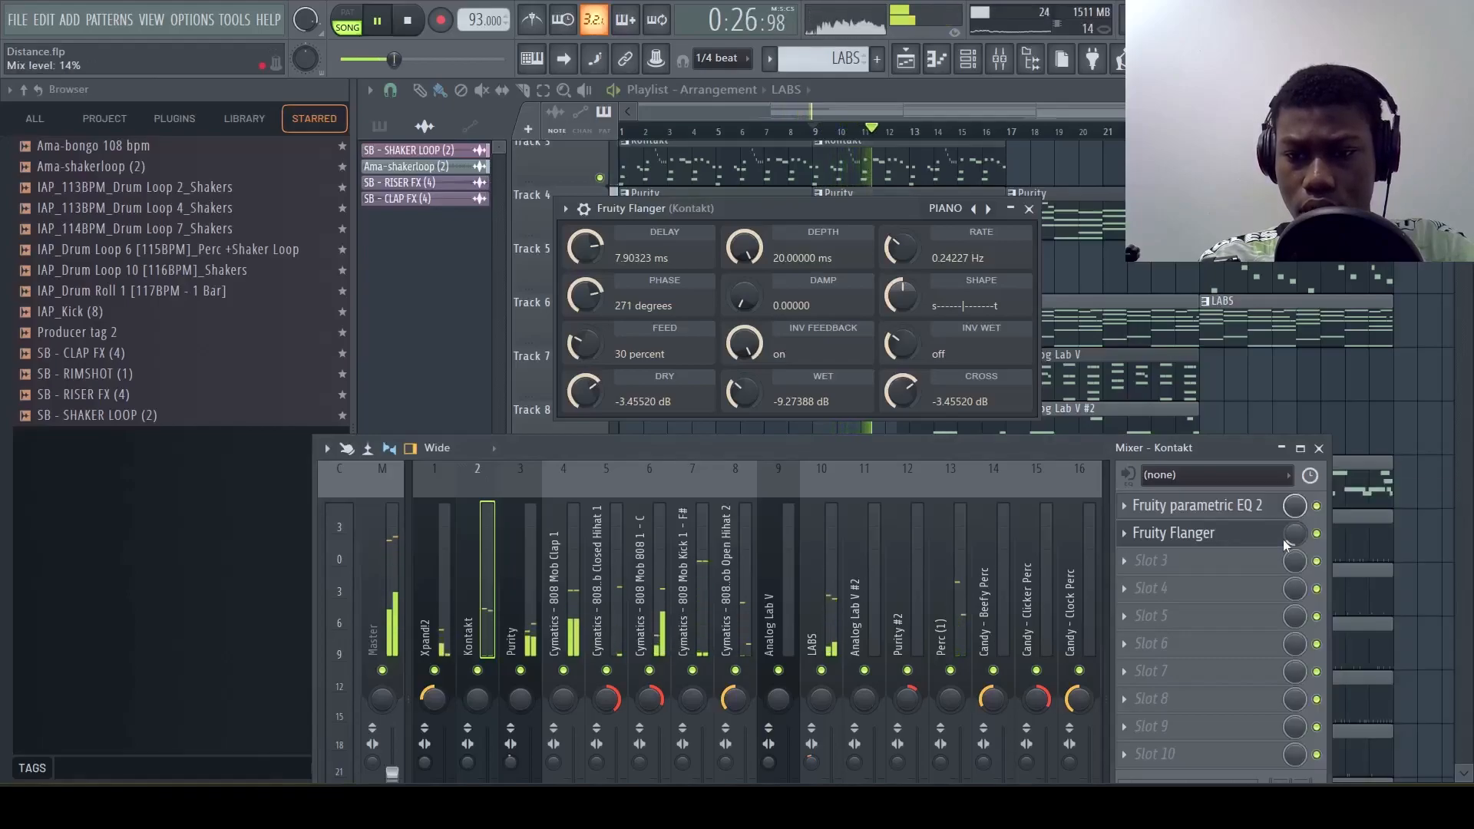
# Load Fruity Chorus with the Poly Chorus preset in slot 3 of the Kontakt mixer track and adjust its Fruity Reeverb 2 wet level
pyautogui.click(1182, 538)
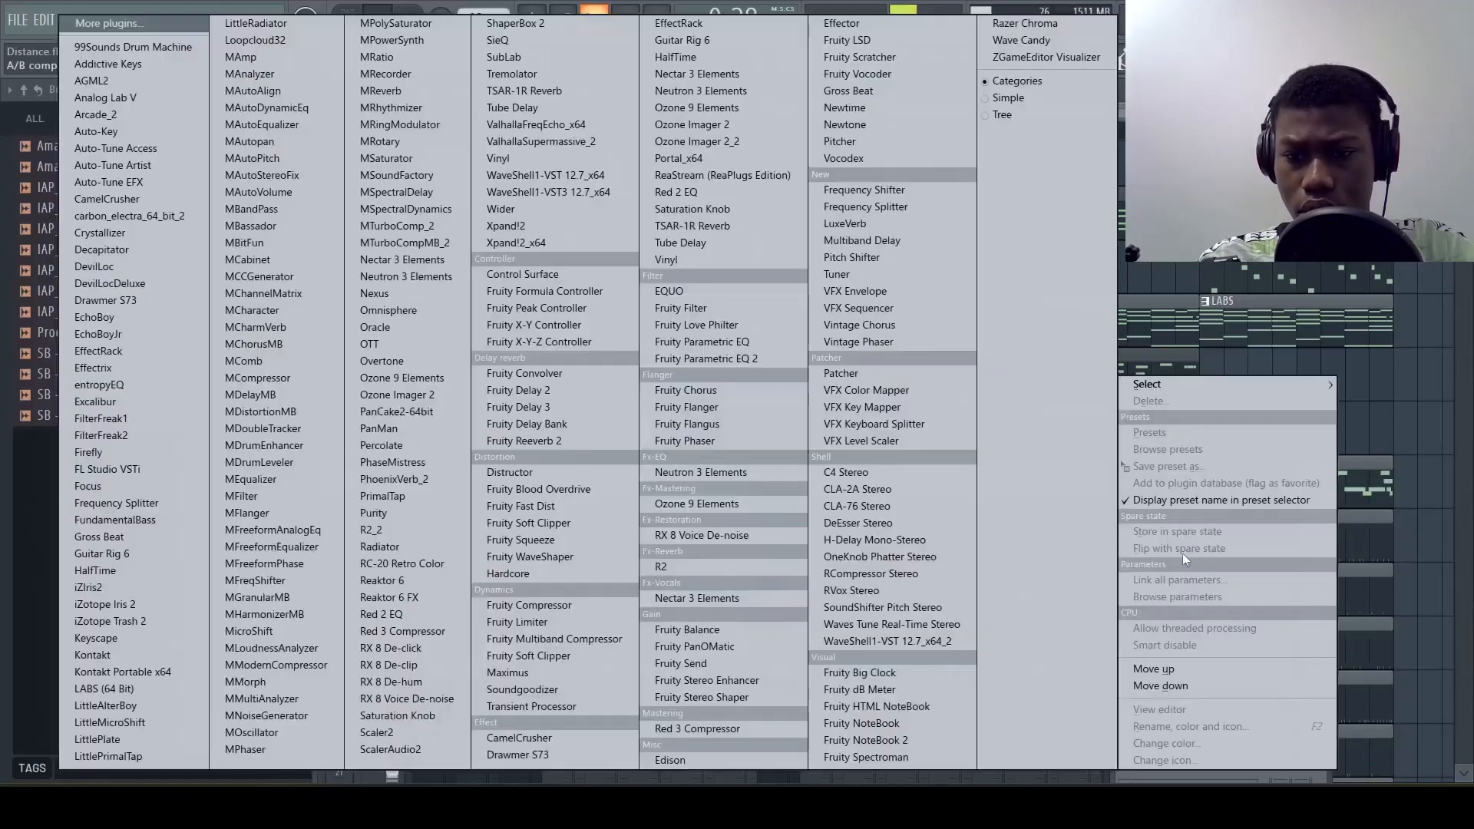
pyautogui.click(703, 390)
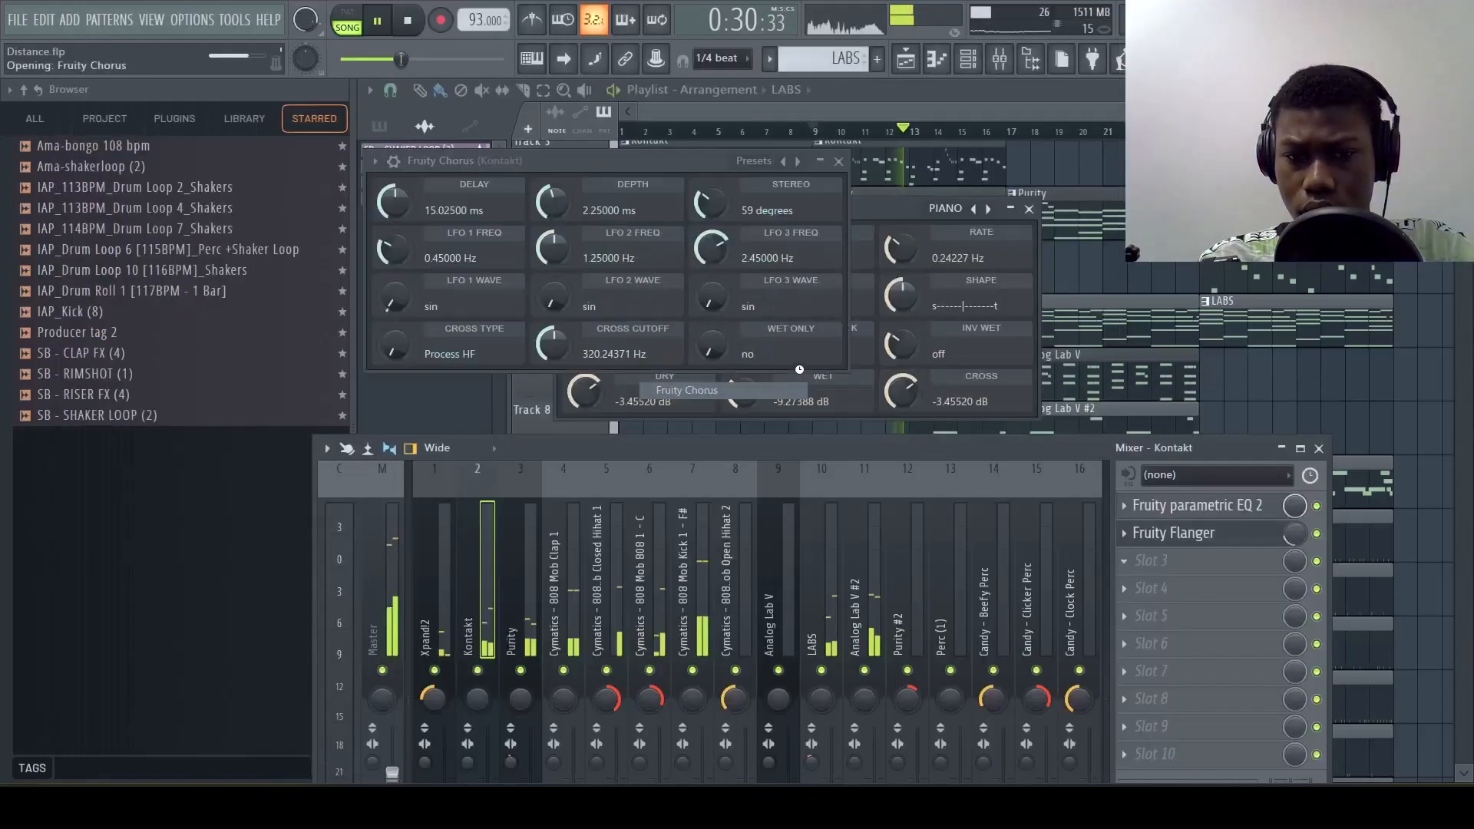
pyautogui.click(753, 160)
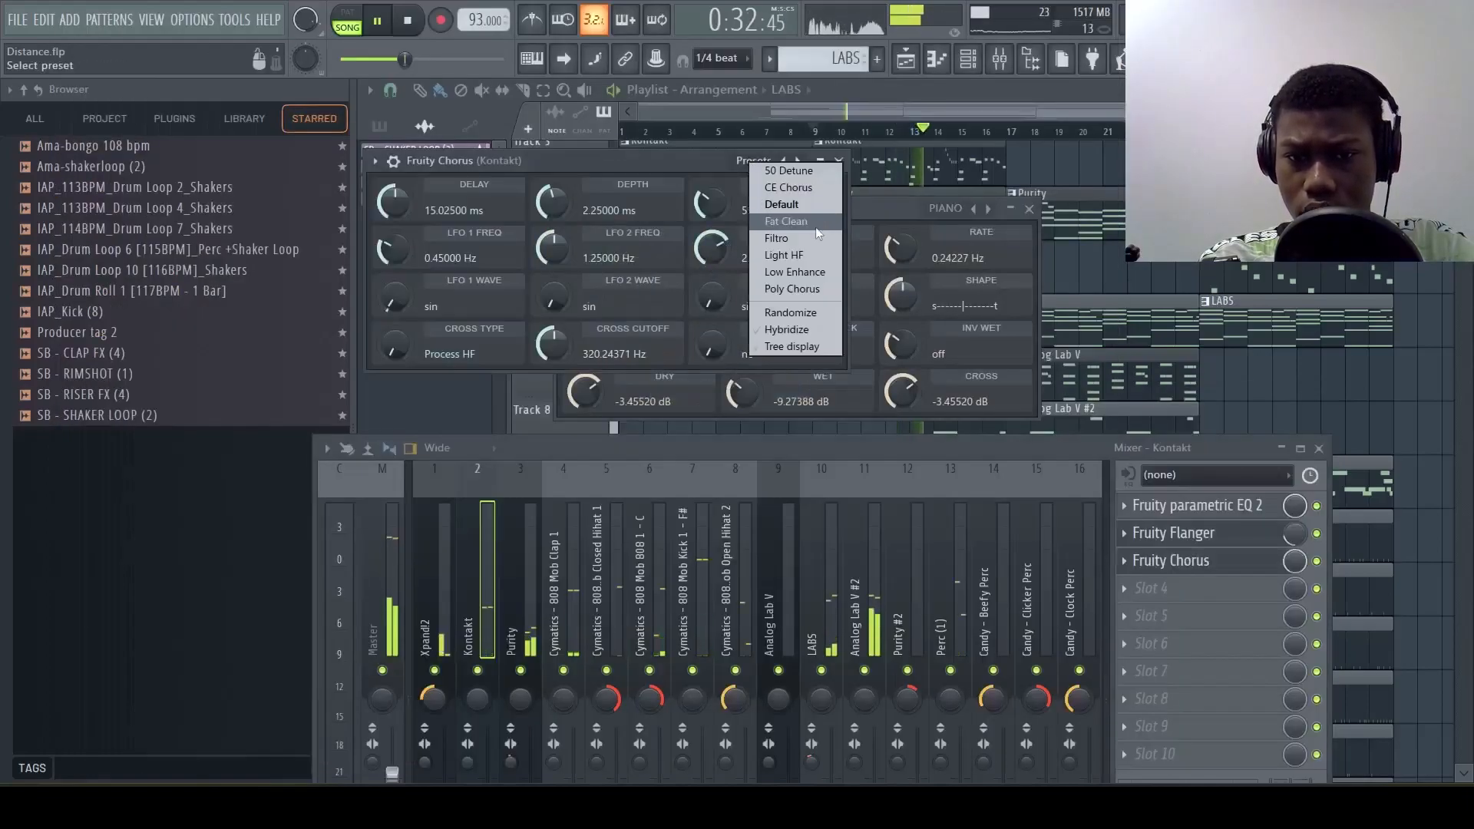
pyautogui.click(789, 286)
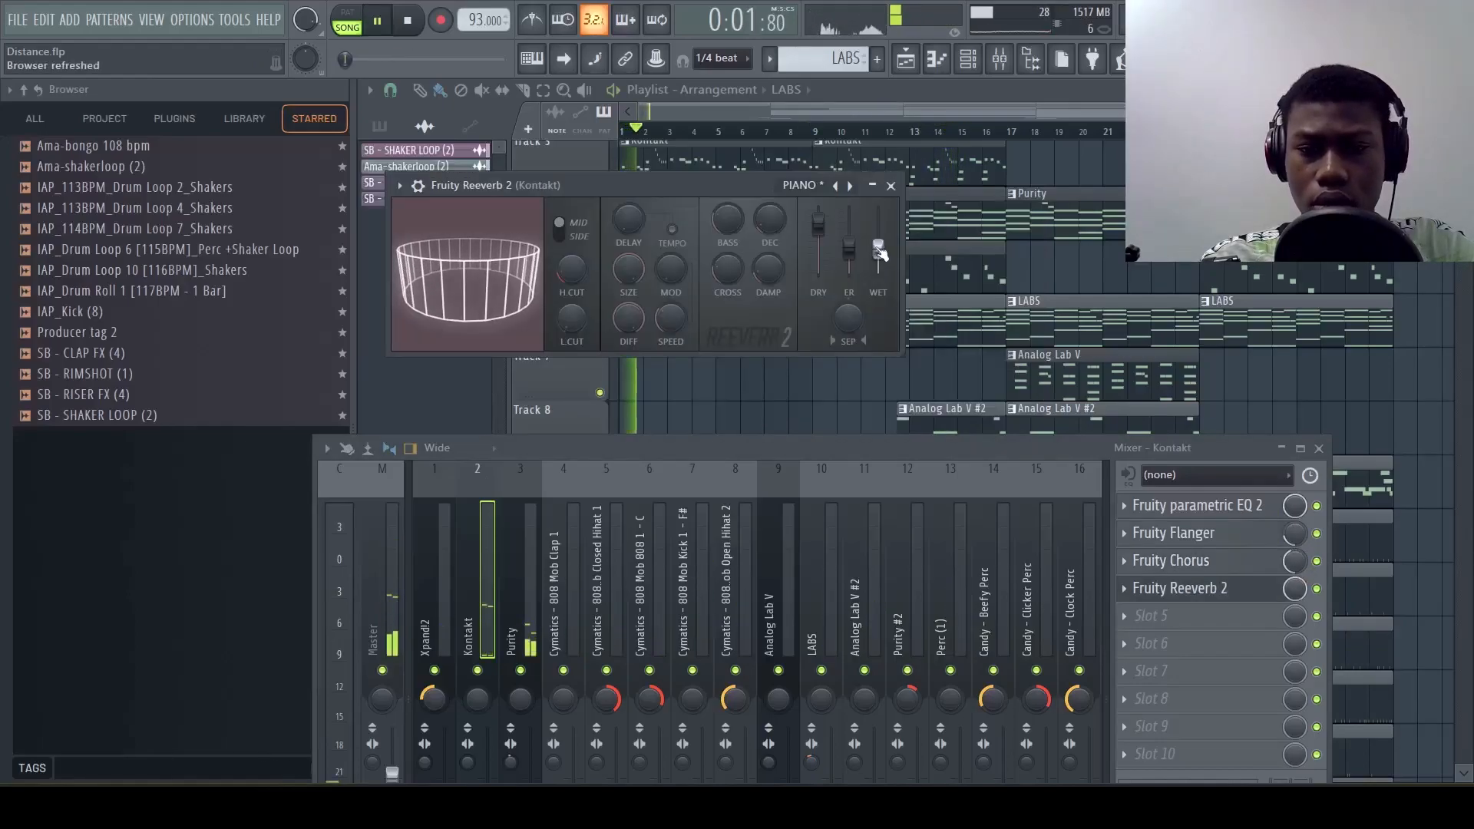
pyautogui.moveTo(878, 248); pyautogui.dragTo(891, 244)
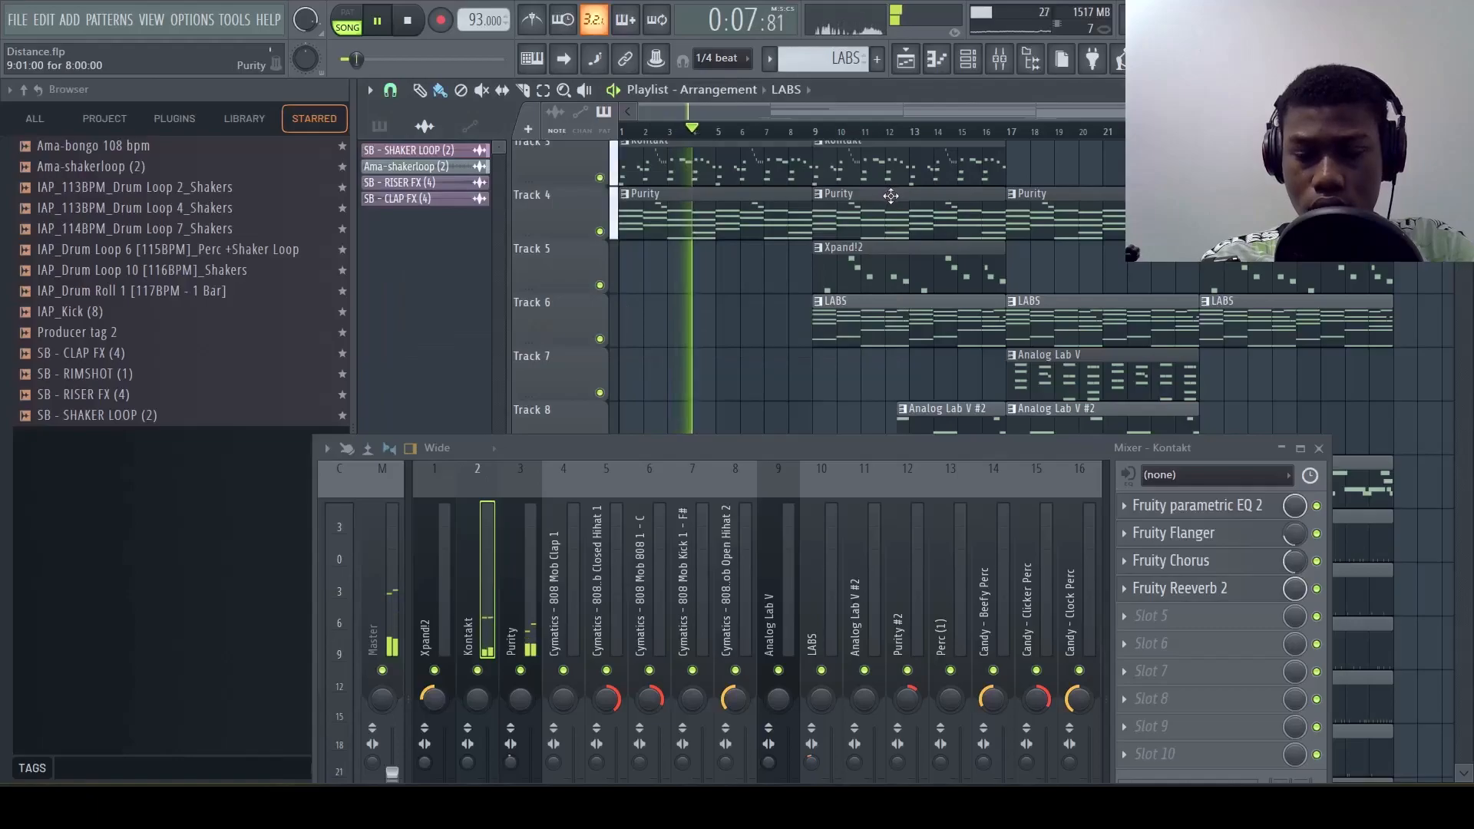
# Play the arrangement from the start and examine the playlist clips alongside the mixer track levels up to the Analog Lab V #2 part
pyautogui.scroll(2, 886, 212)
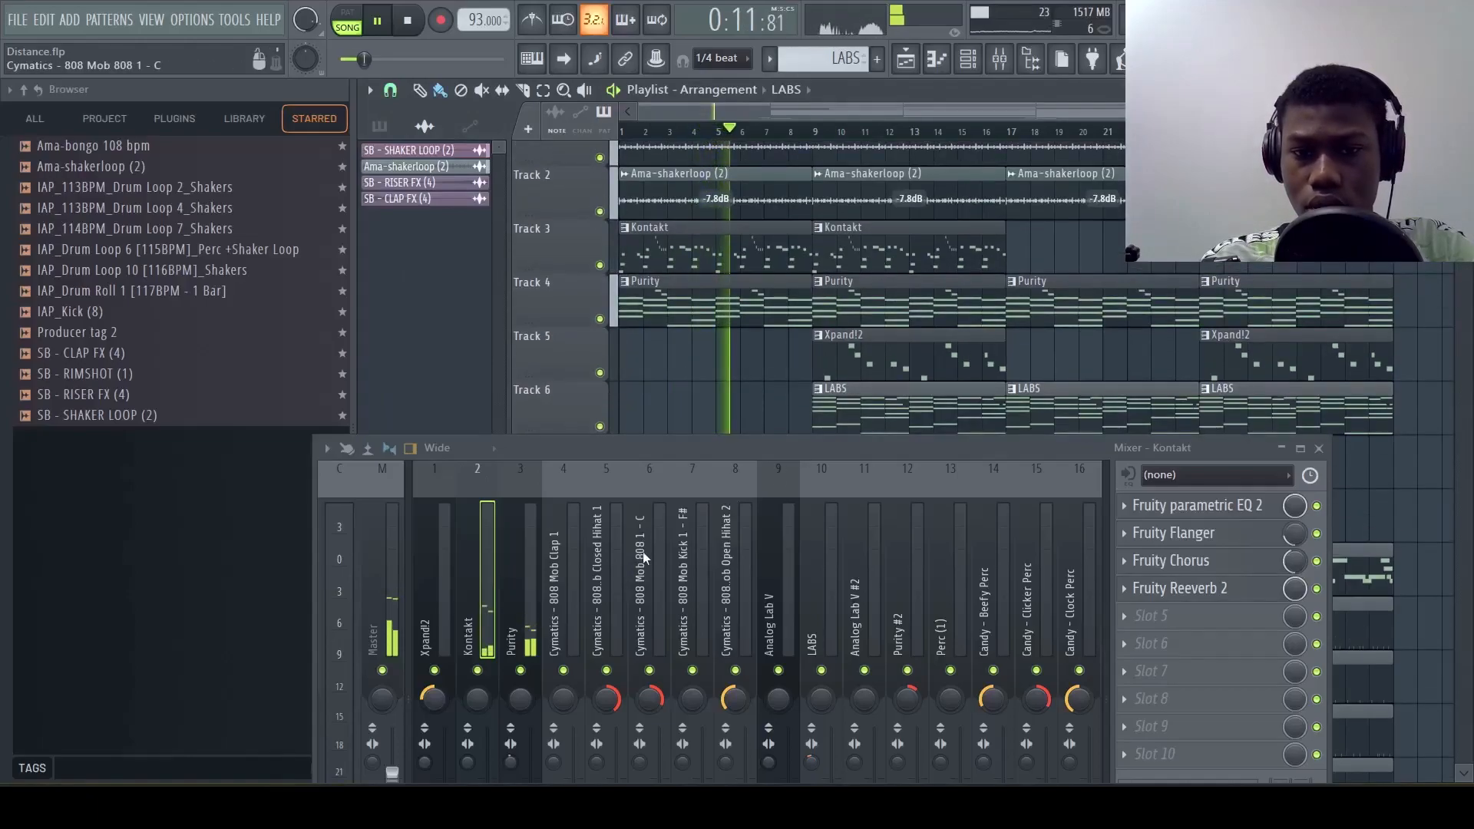
pyautogui.scroll(-2, 763, 399)
pyautogui.scroll(-1, 972, 313)
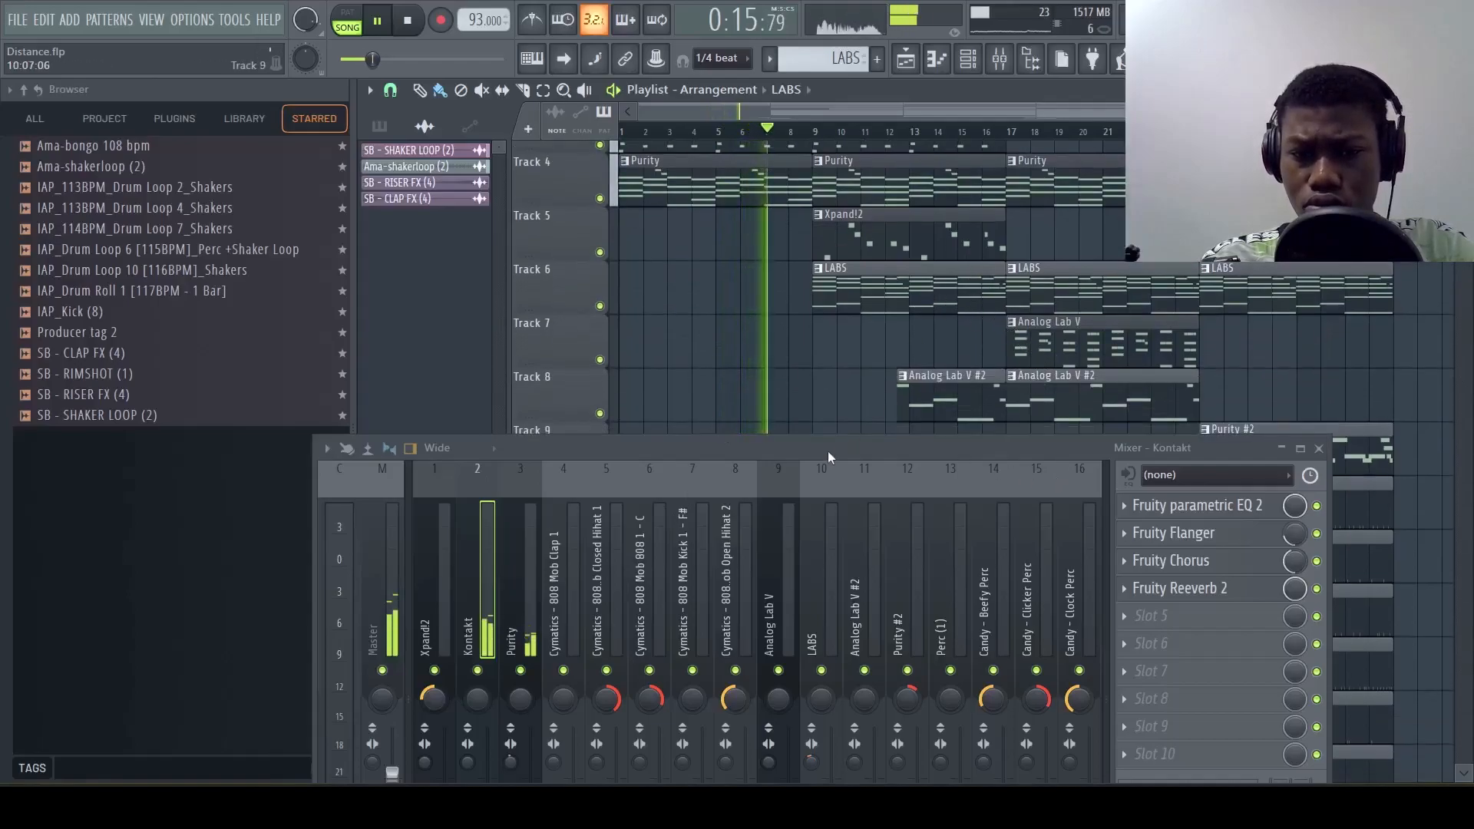
pyautogui.moveTo(831, 455); pyautogui.dragTo(747, 378)
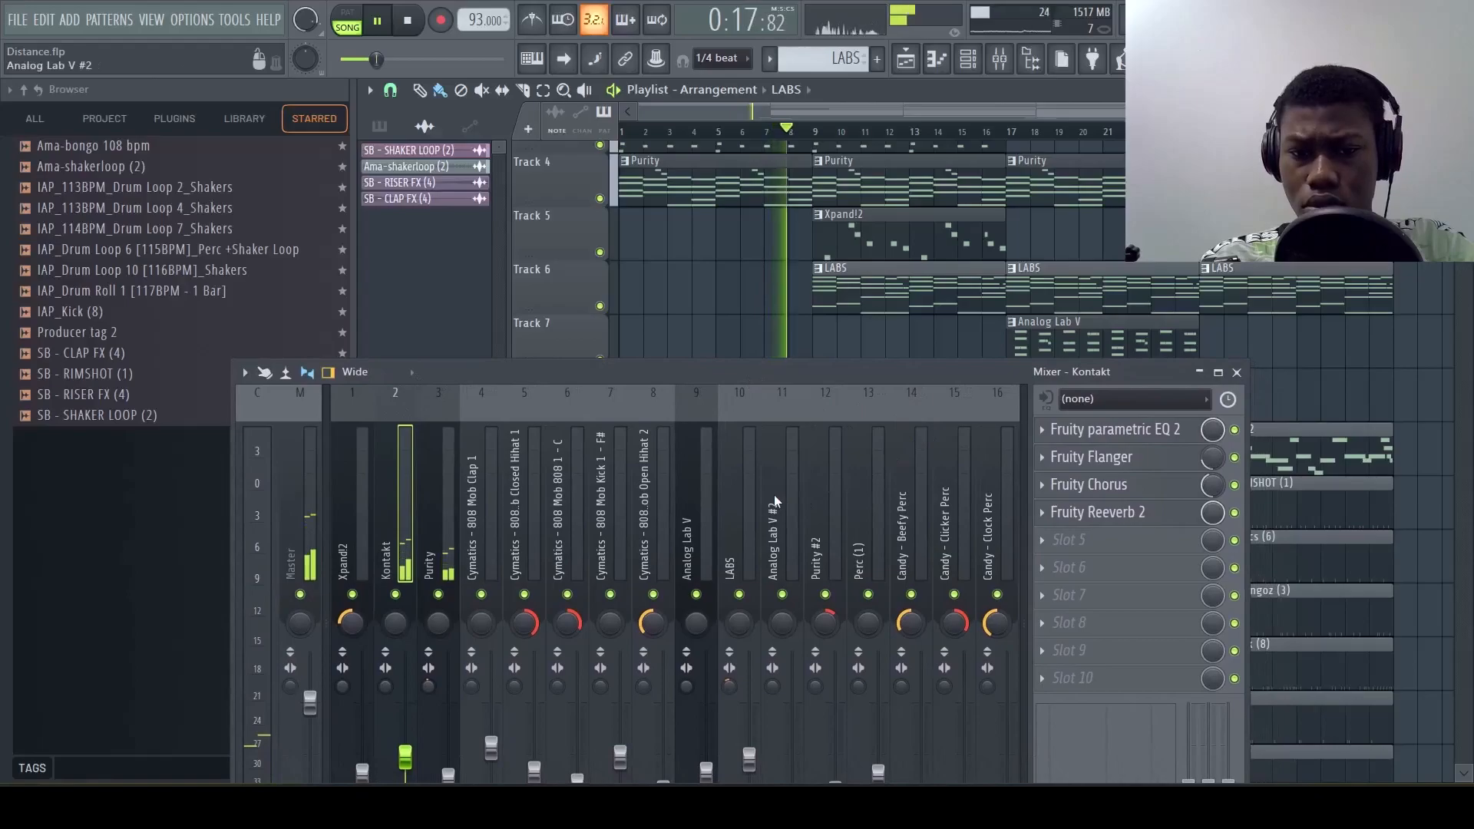
pyautogui.scroll(-3, 773, 494)
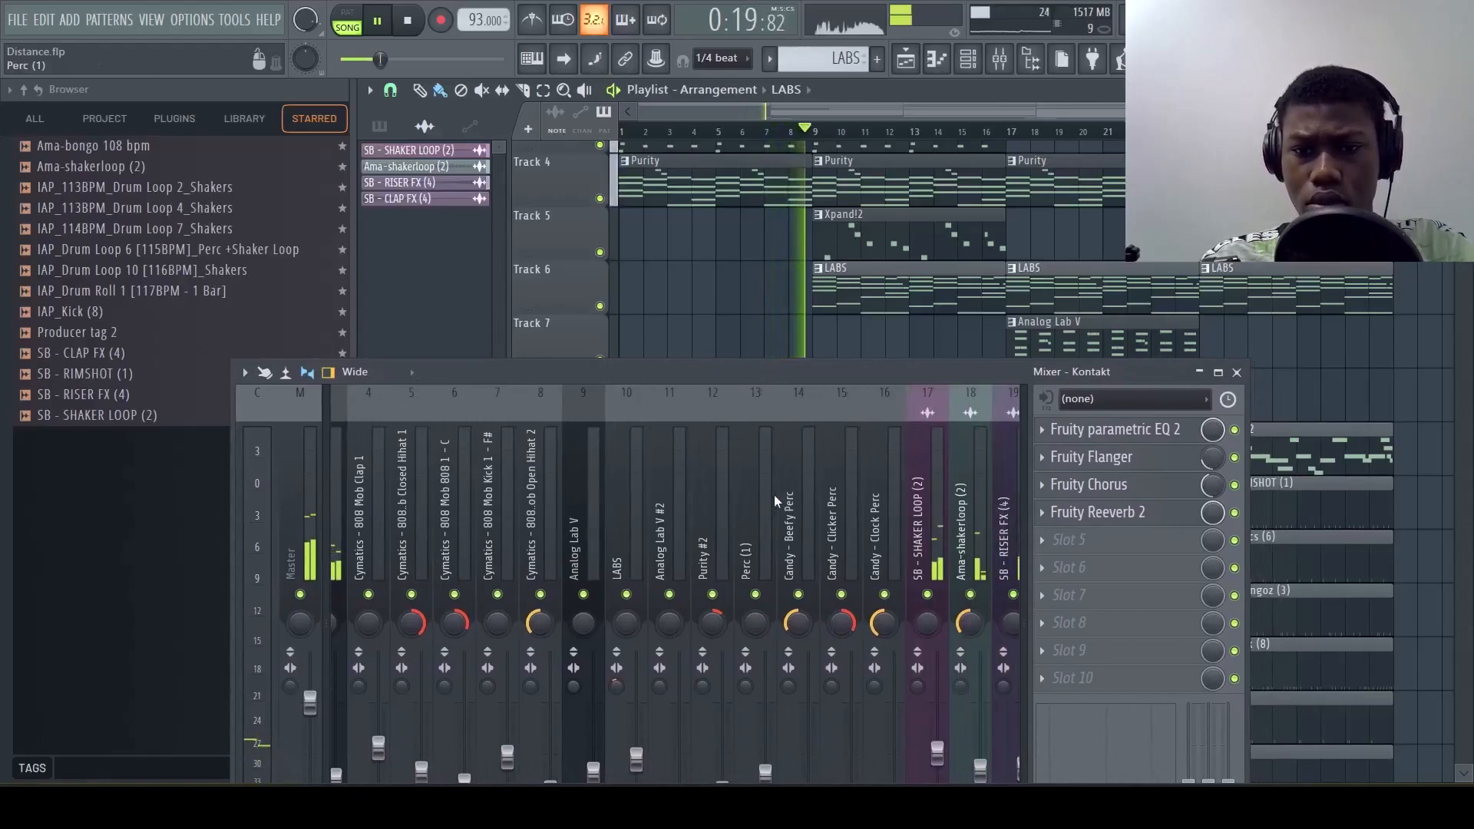
pyautogui.scroll(-2, 814, 260)
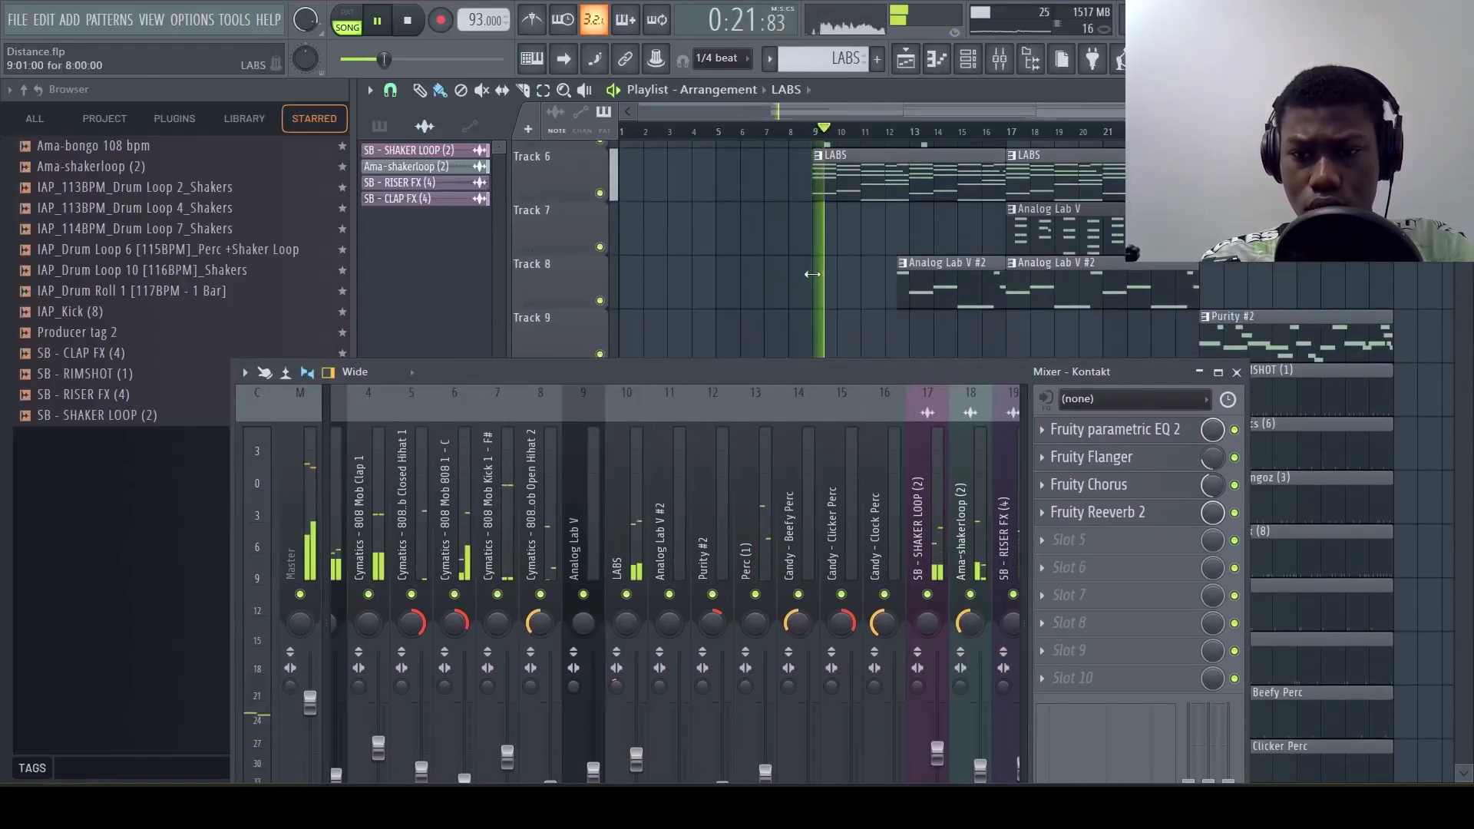
pyautogui.scroll(1, 858, 284)
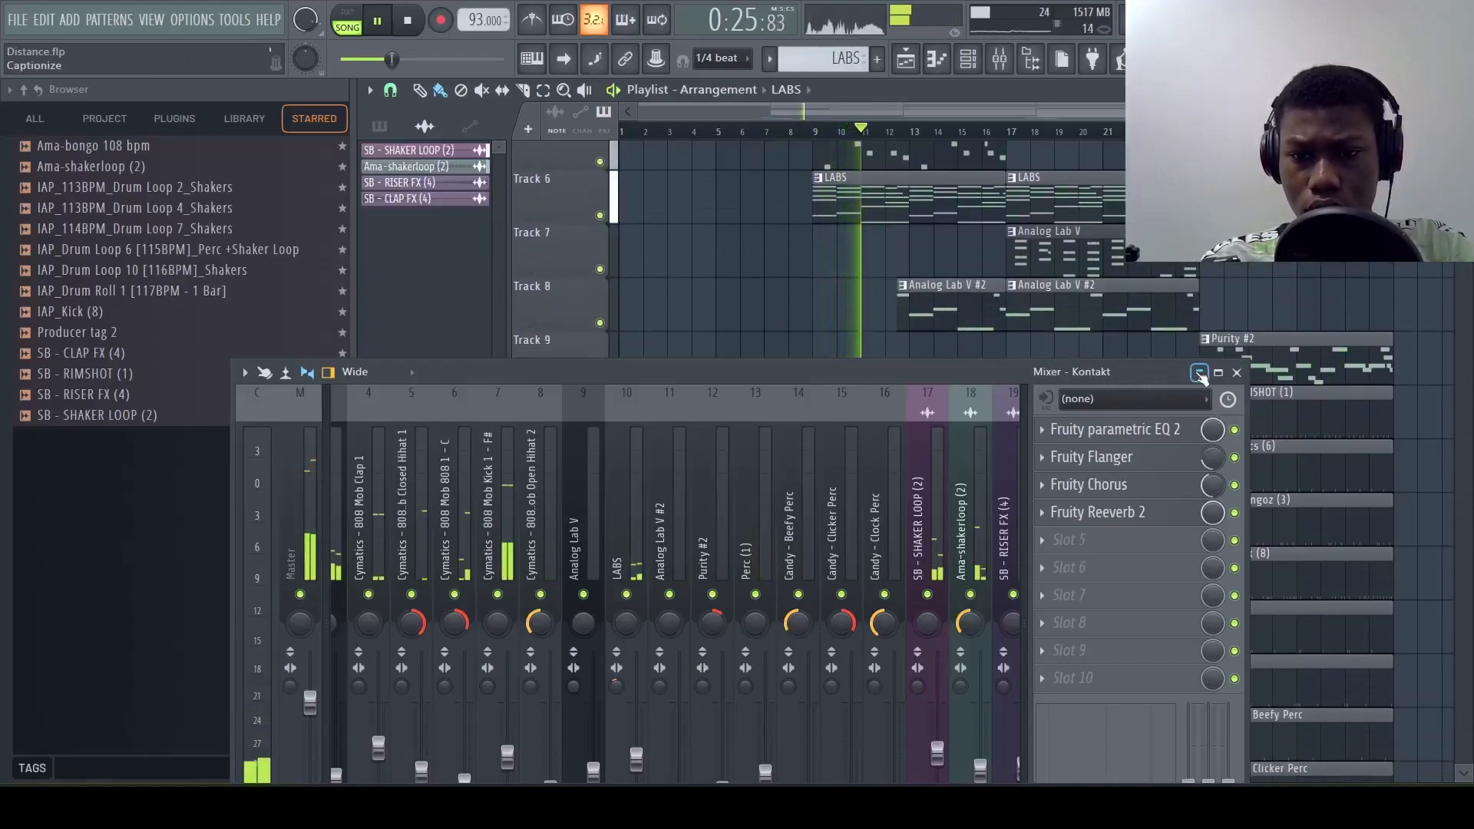
pyautogui.scroll(-4, 1163, 328)
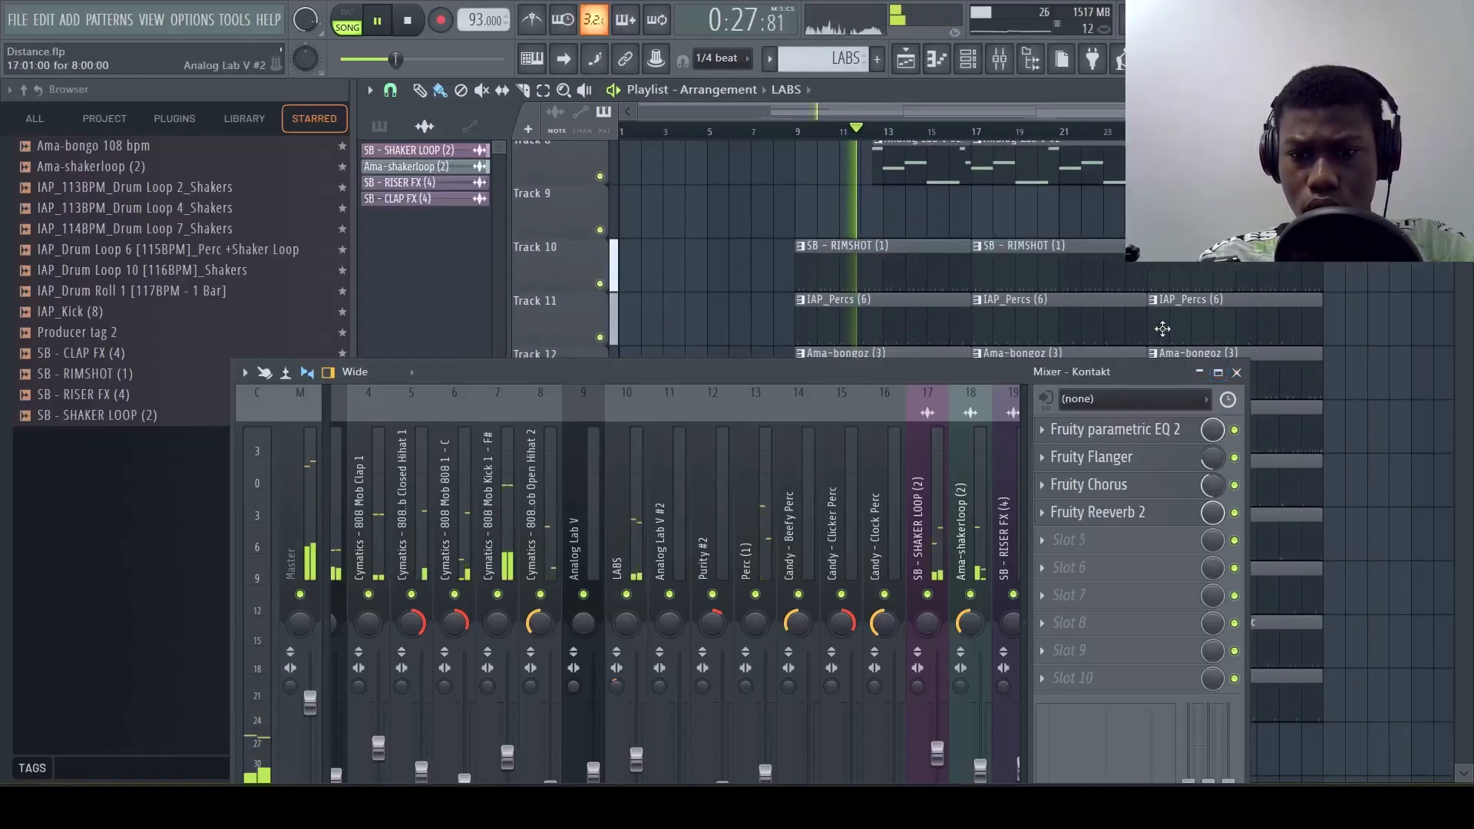
pyautogui.keyDown('ctrl'); pyautogui.scroll(-1, 1172, 328); pyautogui.keyUp('ctrl')
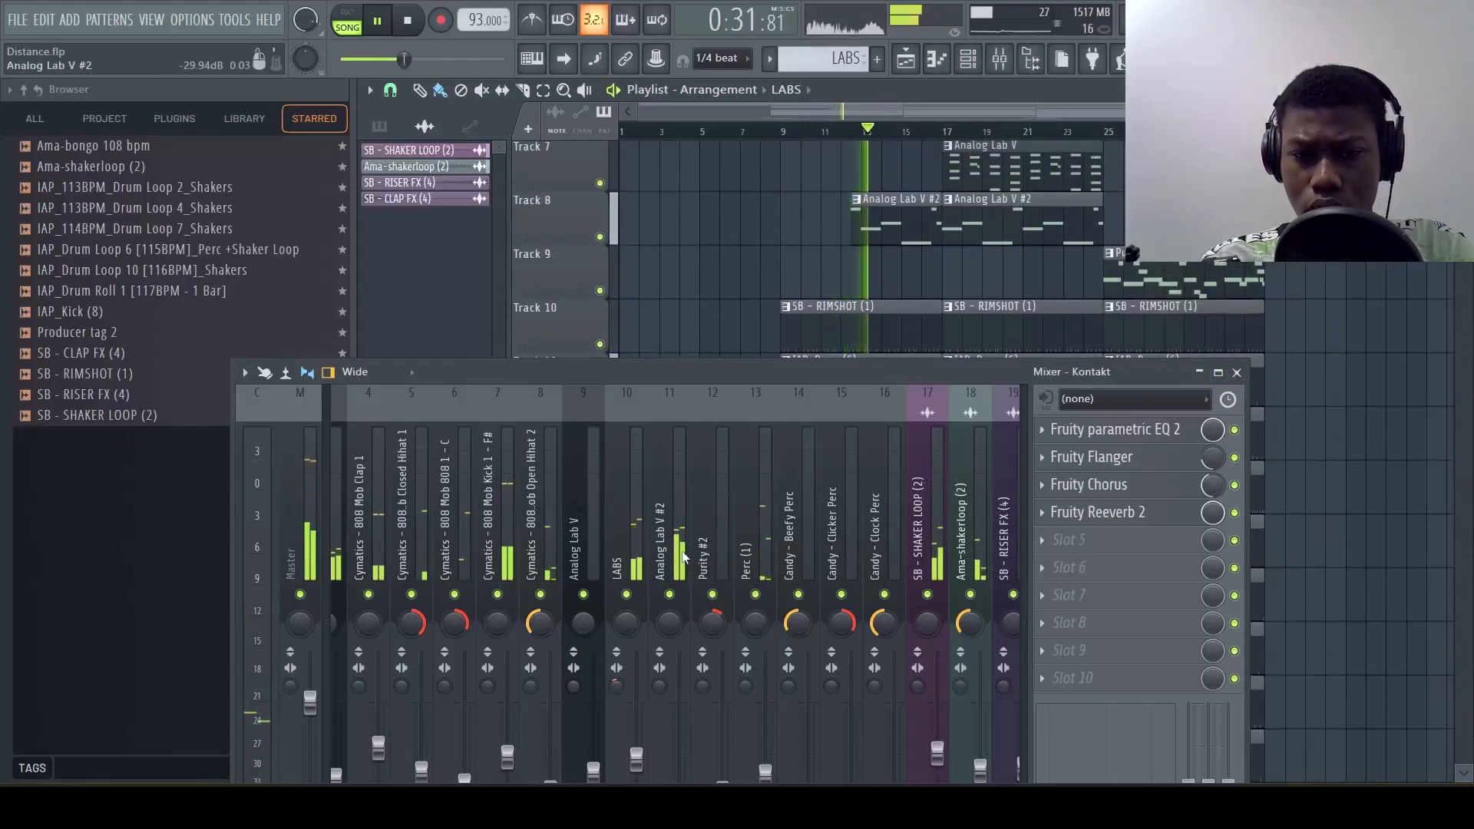
# Select the Analog Lab V #2 mixer track, stop playback and reposition the mixer to show its faders
pyautogui.click(665, 741)
pyautogui.press('space')
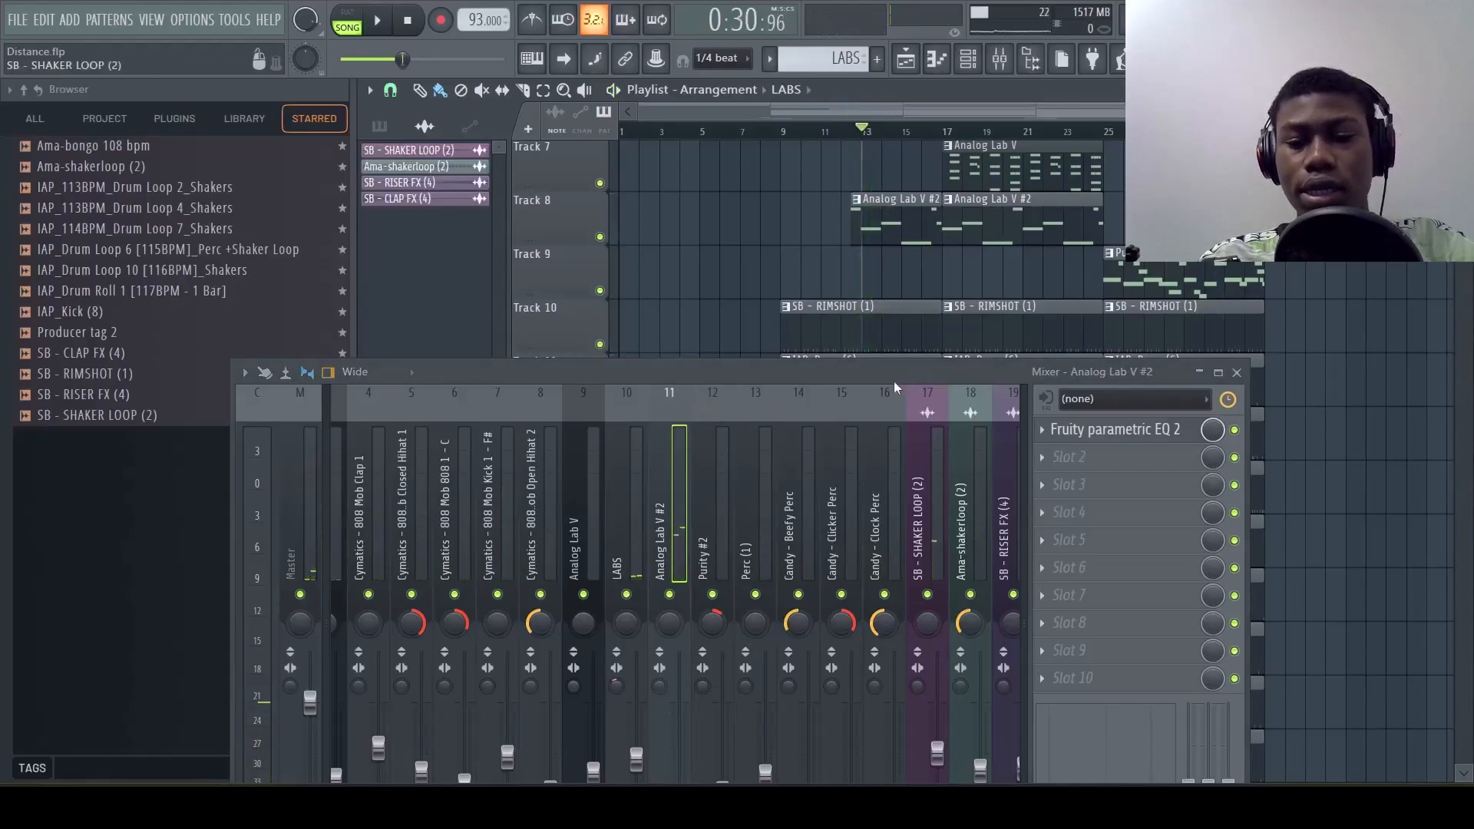
pyautogui.moveTo(860, 372); pyautogui.dragTo(872, 256)
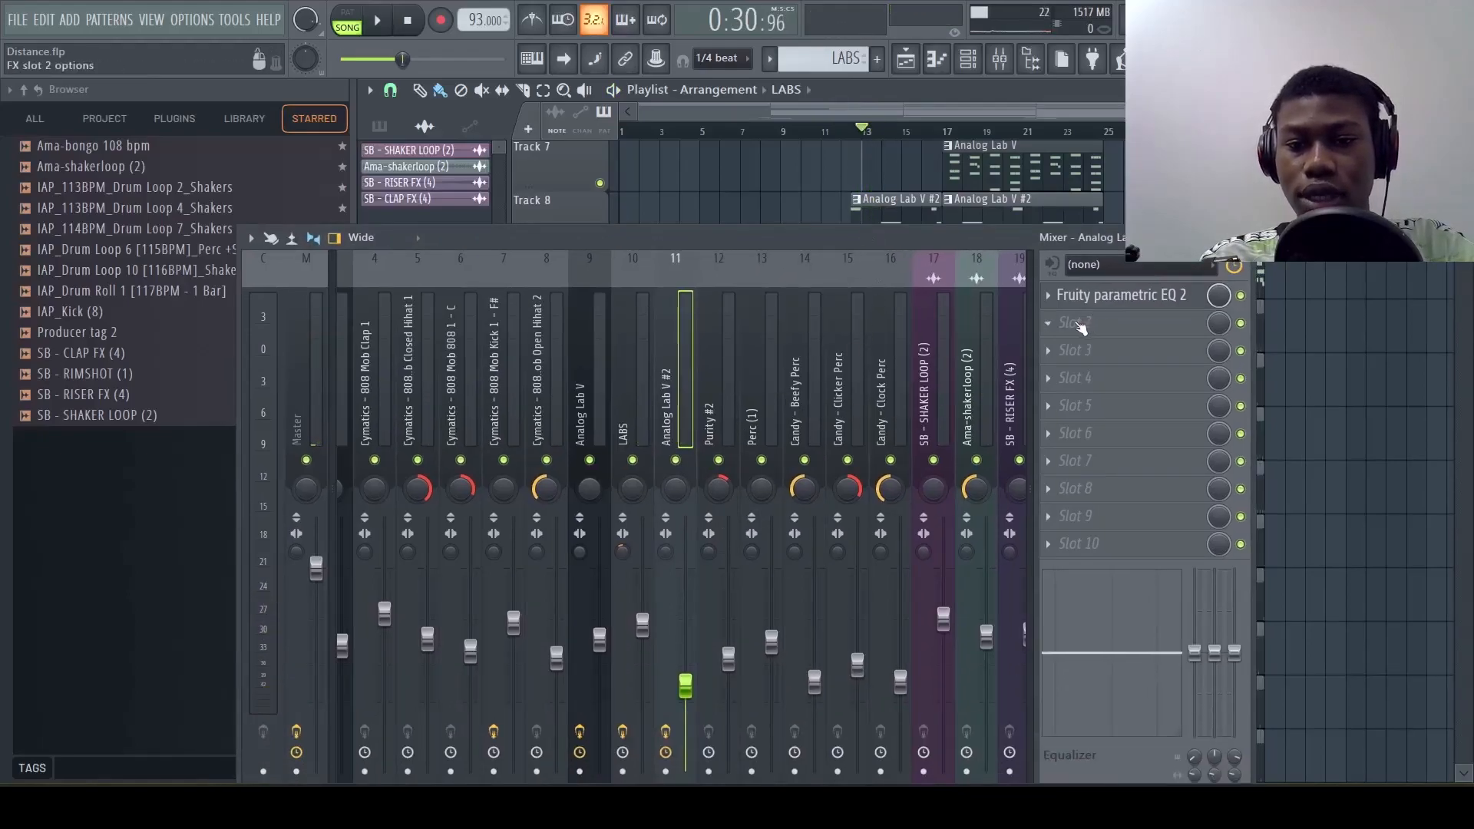
# Load Fruity Blood Overdrive in slot 2 of the Analog Lab V #2 mixer track and apply its Drive preset
pyautogui.click(1080, 326)
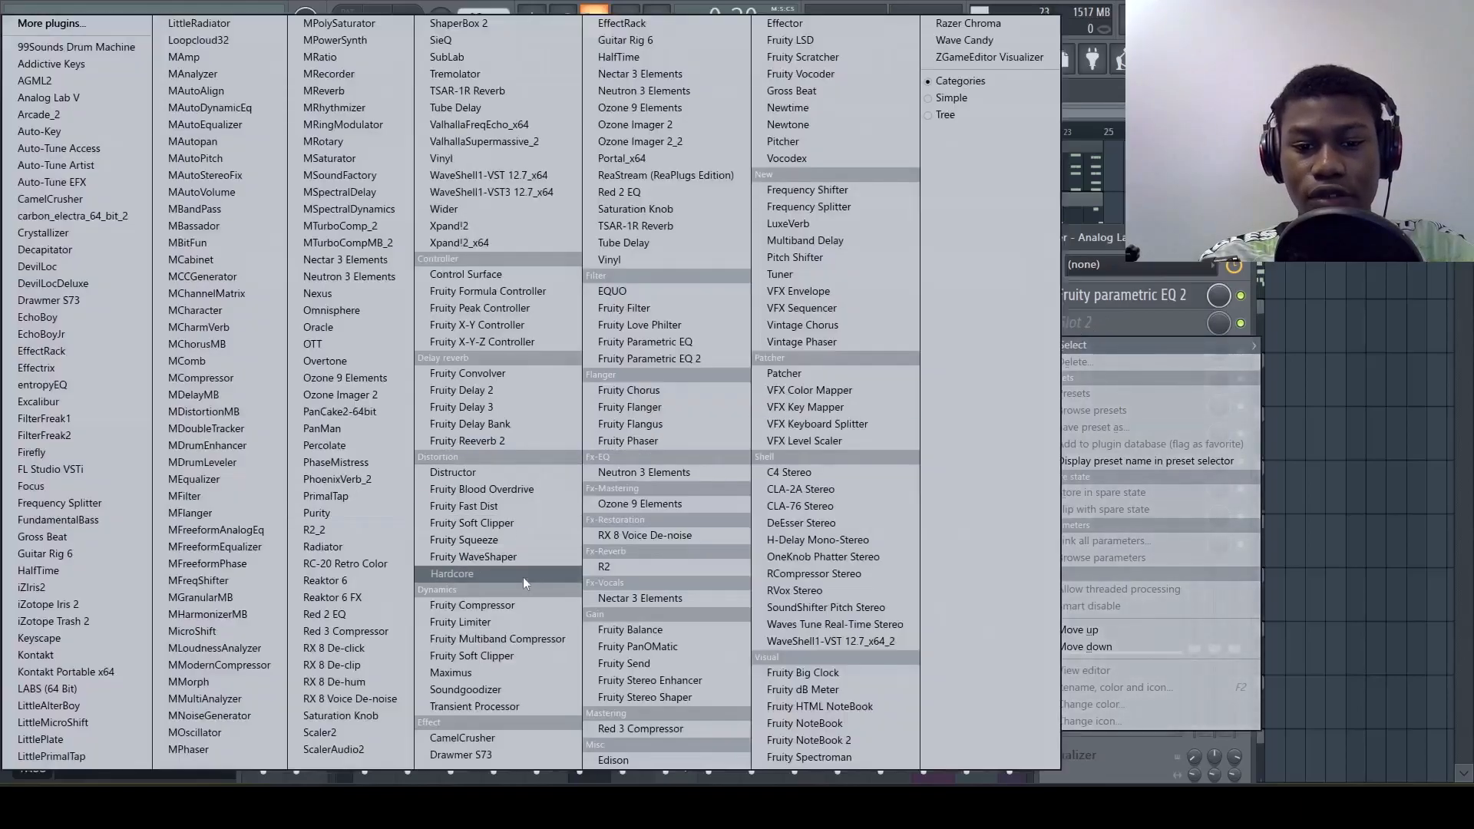
pyautogui.click(479, 490)
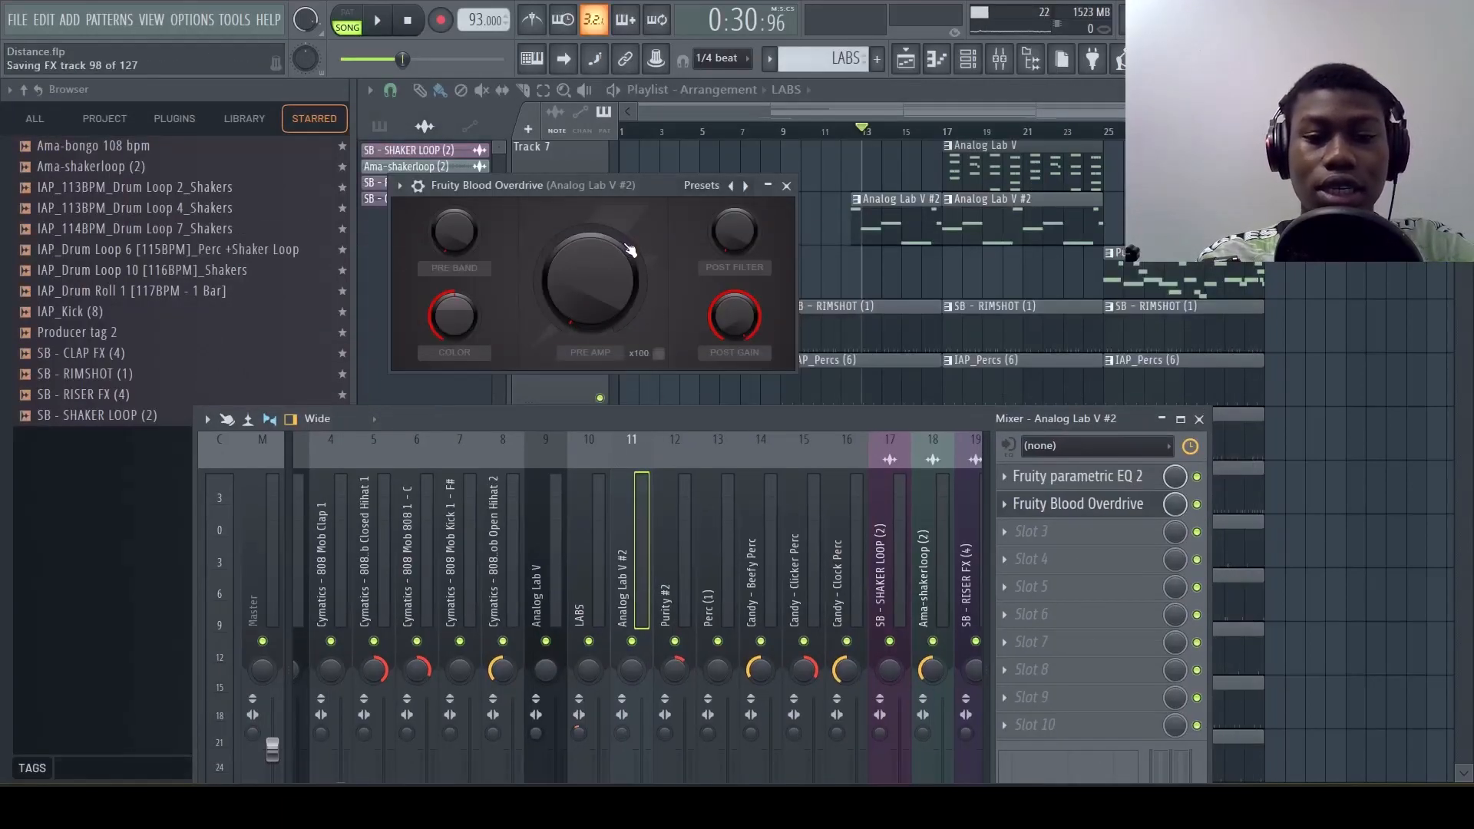
pyautogui.click(701, 187)
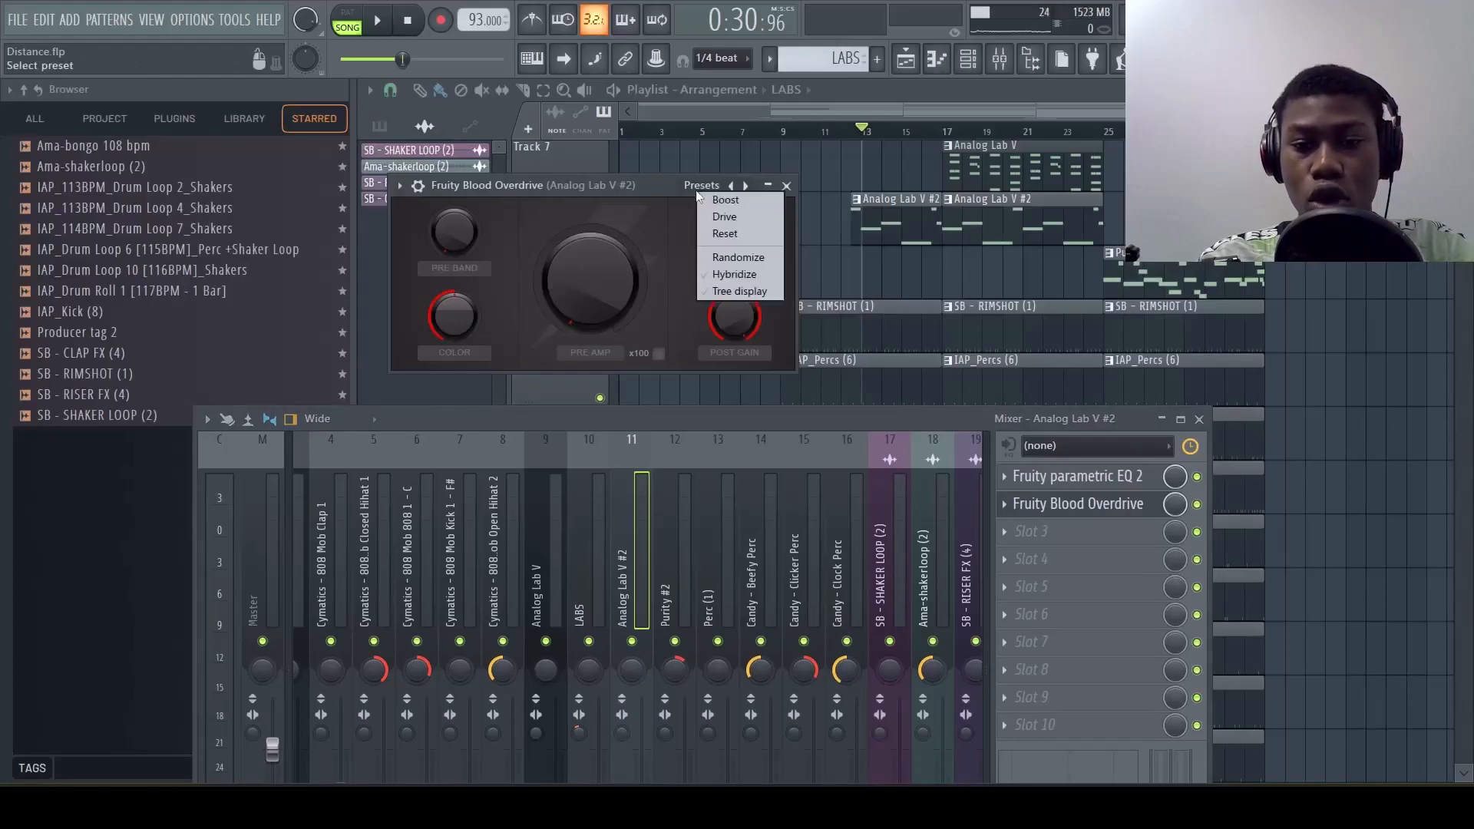
pyautogui.click(738, 214)
# Use Fruity Fast Dist with the warmth preset in slot 2 of Analog Lab V #2 and adjust its threshold and distortion type during playback
pyautogui.press('space')
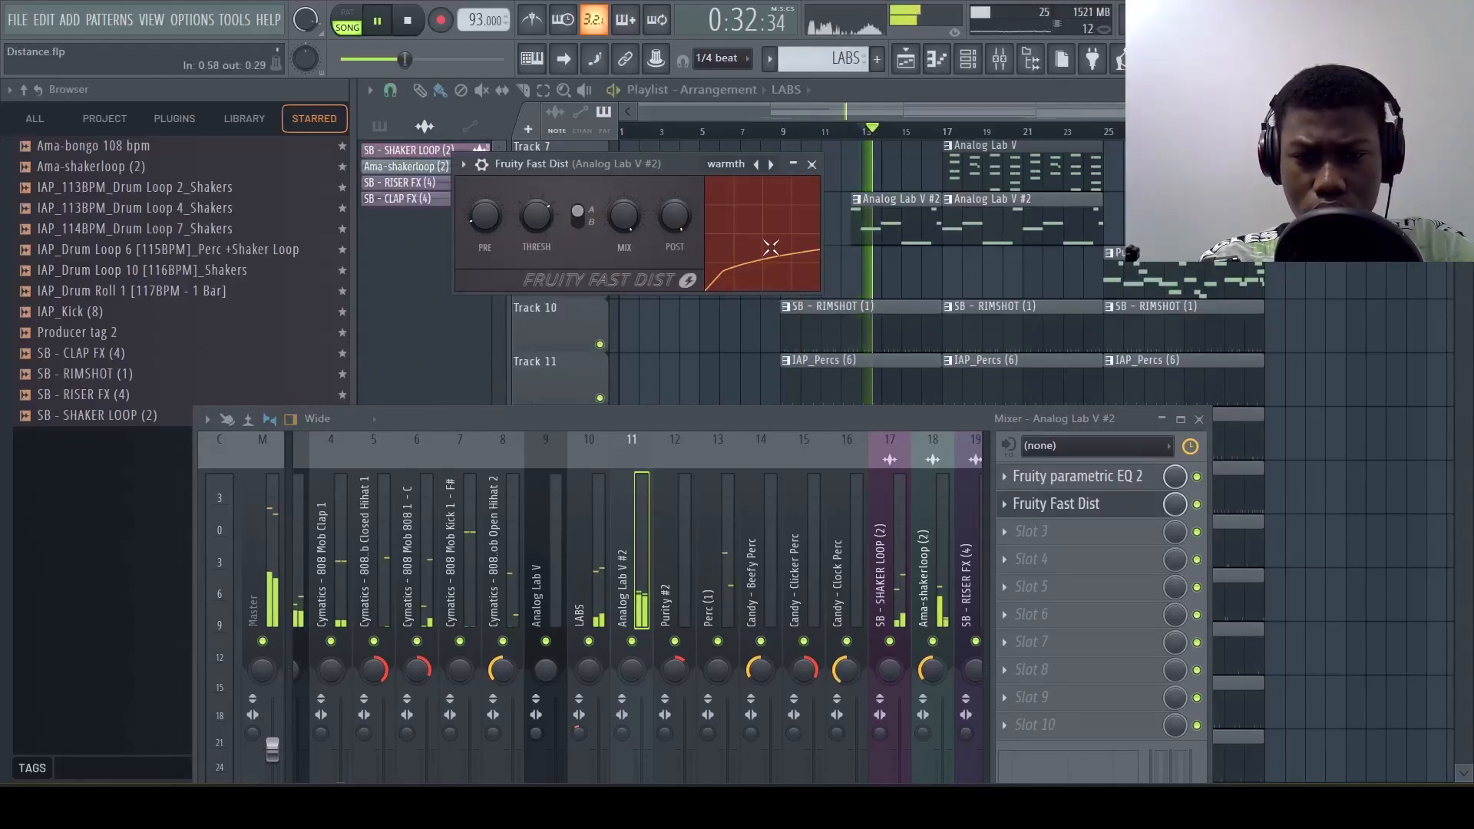
pyautogui.moveTo(537, 216); pyautogui.dragTo(537, 185)
pyautogui.click(579, 218)
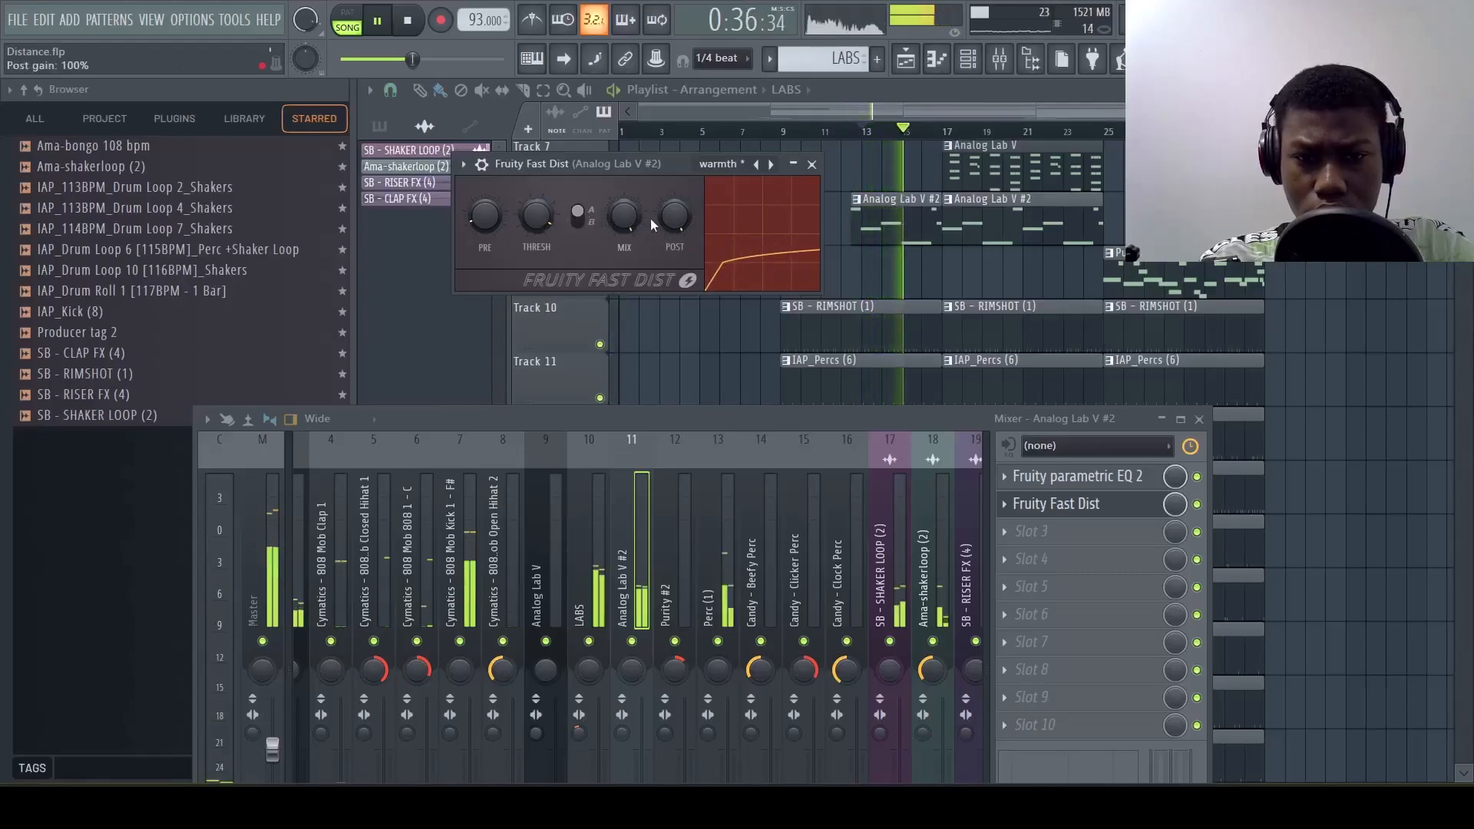
pyautogui.click(581, 222)
pyautogui.moveTo(550, 224); pyautogui.dragTo(486, 217)
# Audition Fruity Fast Dist on Analog Lab V #2 from bar 13 and close the plugin window
pyautogui.press('space')
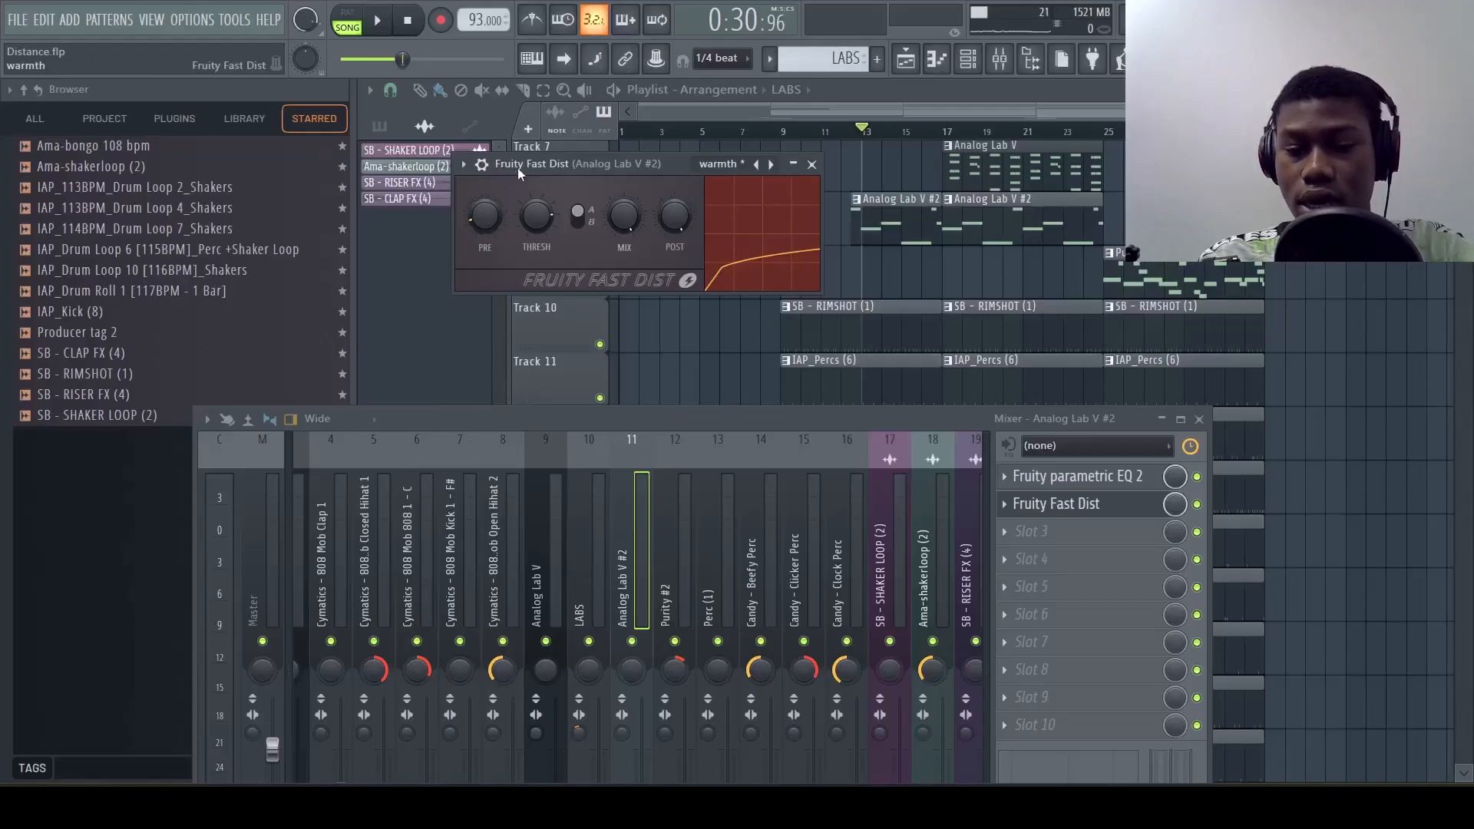
pyautogui.press('space')
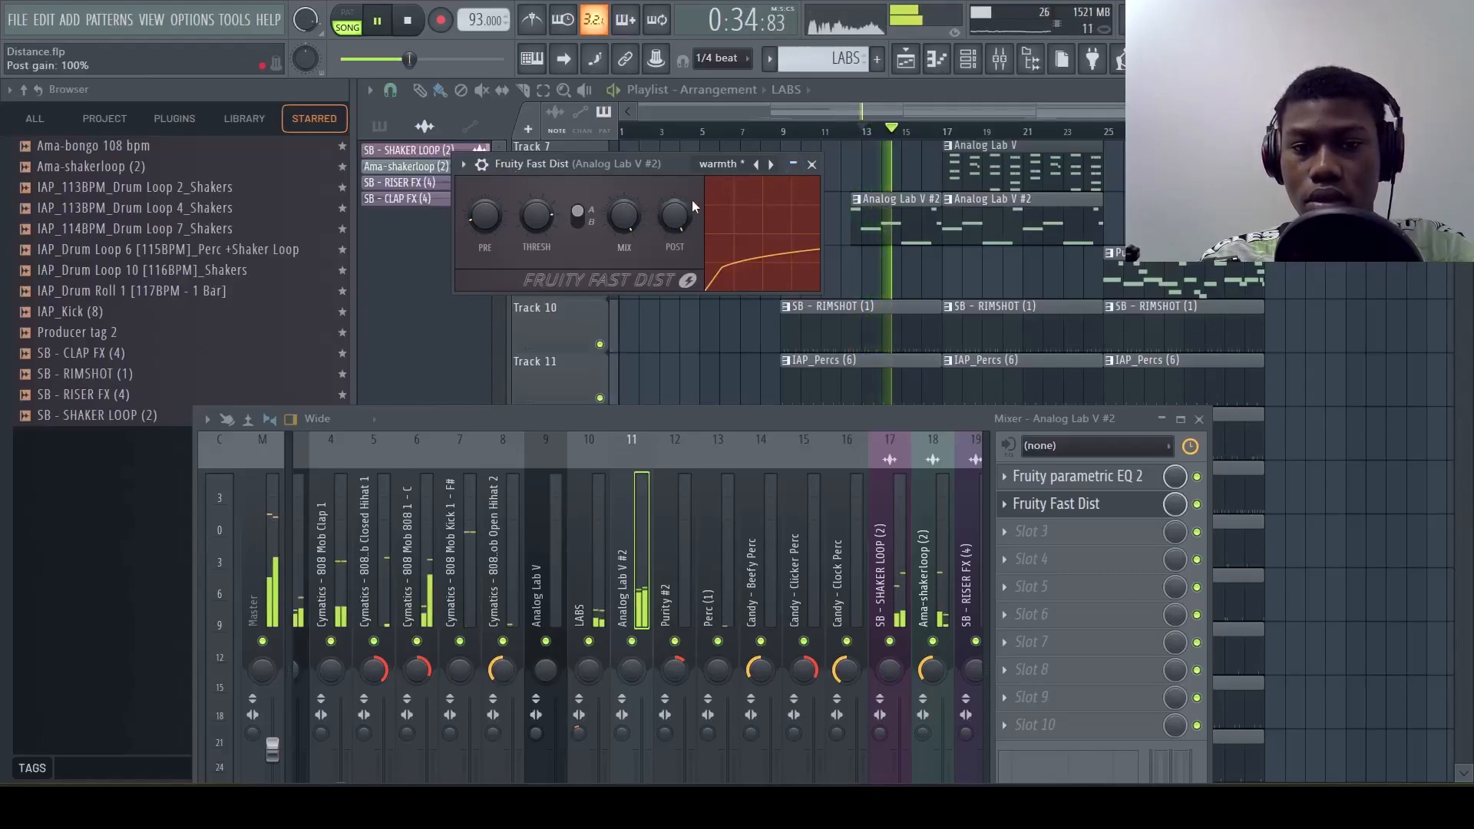
pyautogui.click(811, 164)
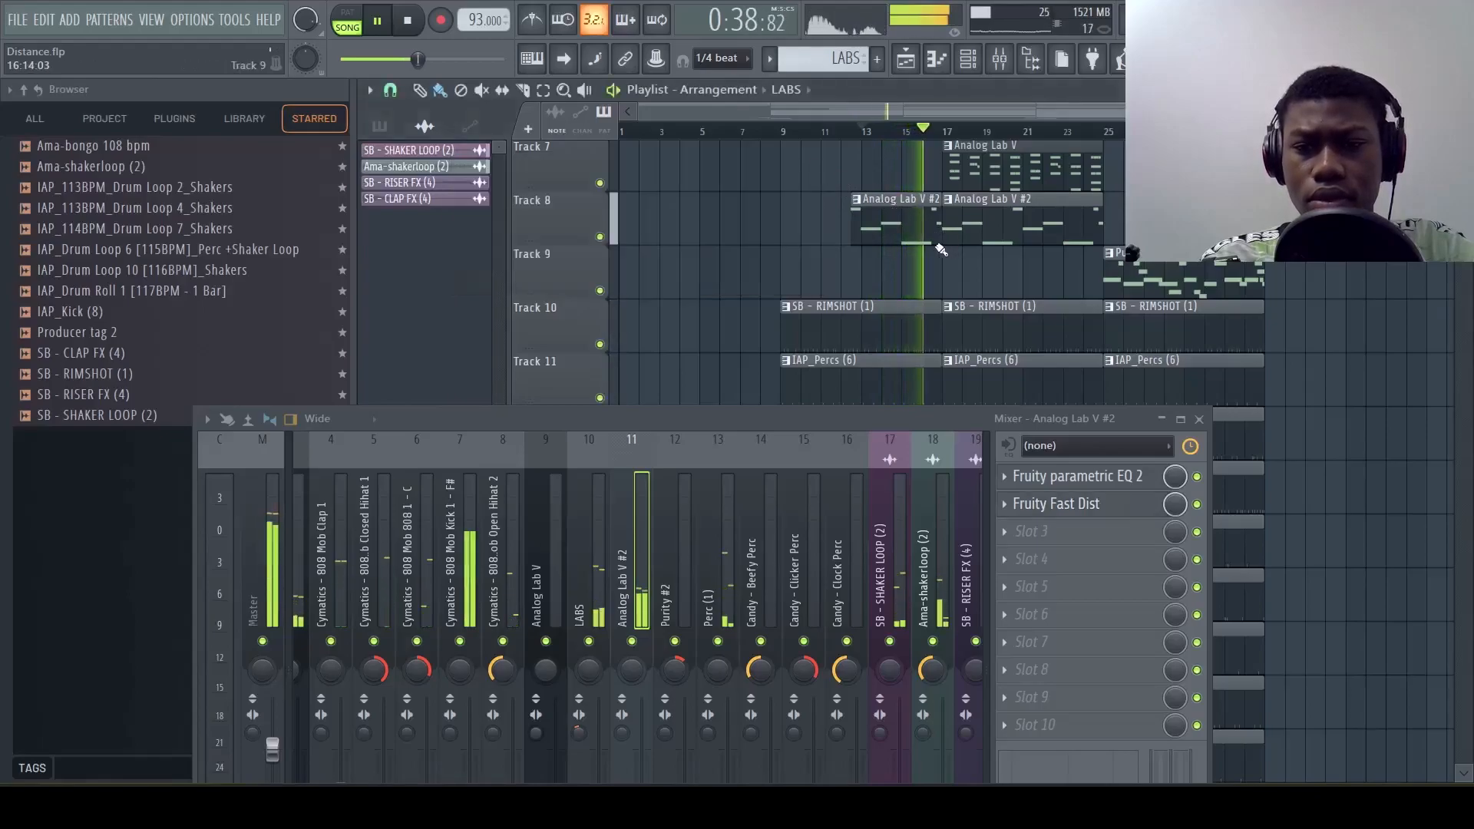
# Pick the Analog Lab V #2 pattern in the playlist, stop playback and switch to the Analog Lab V pattern
pyautogui.click(920, 225)
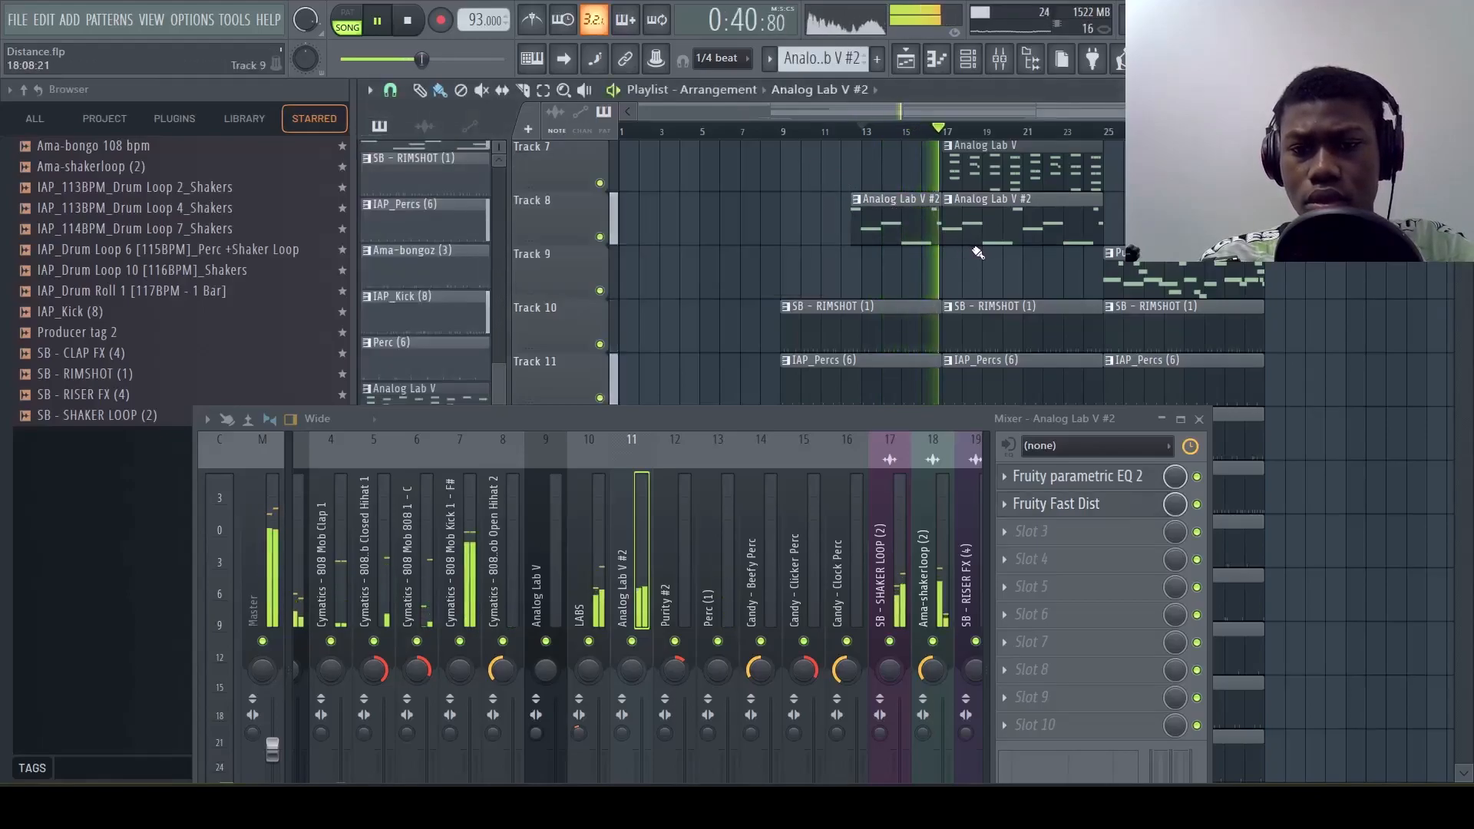
pyautogui.press('space')
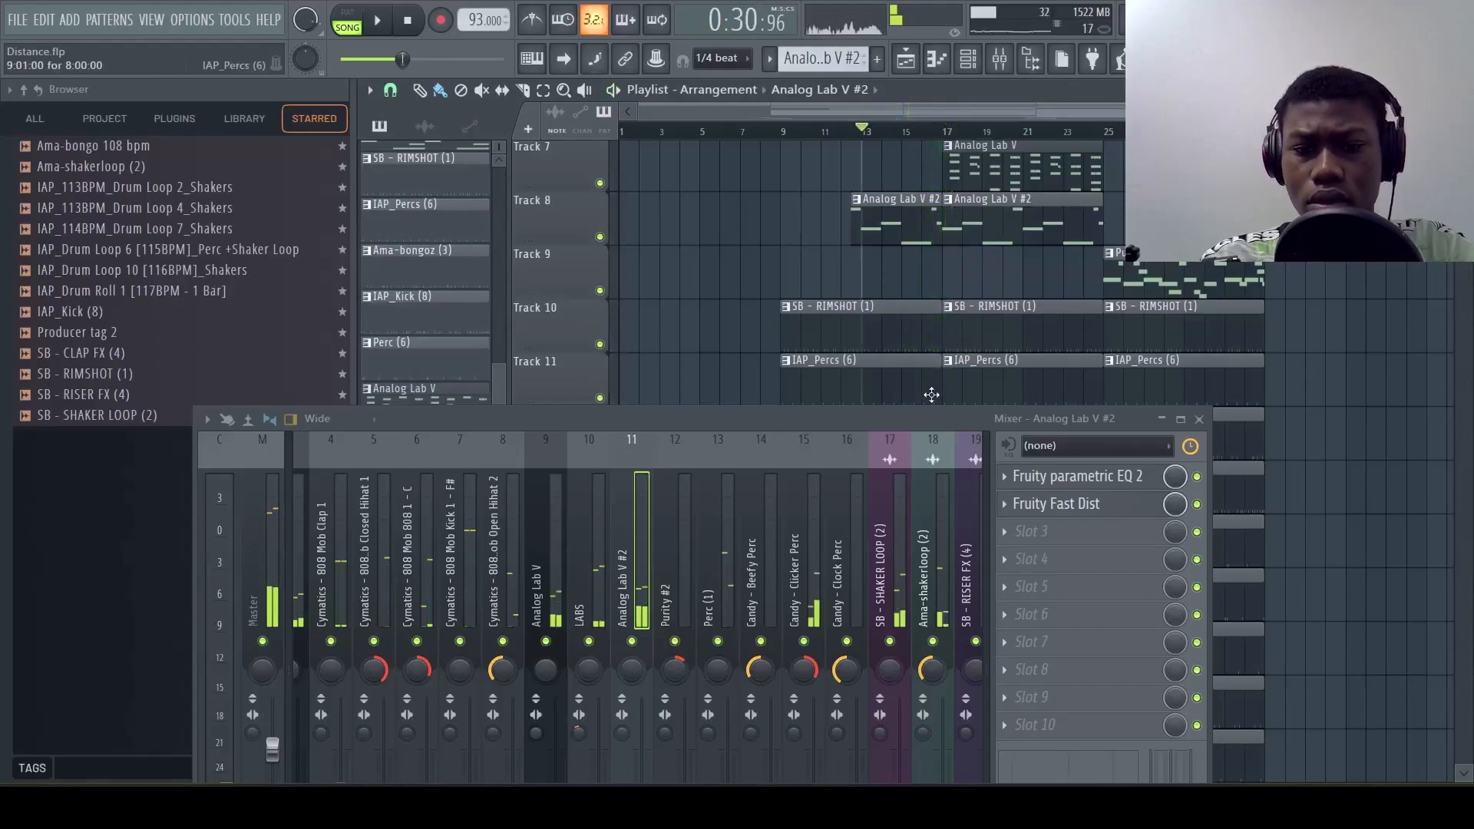
pyautogui.click(999, 170)
pyautogui.scroll(4, 1014, 254)
pyautogui.scroll(-4, 1034, 319)
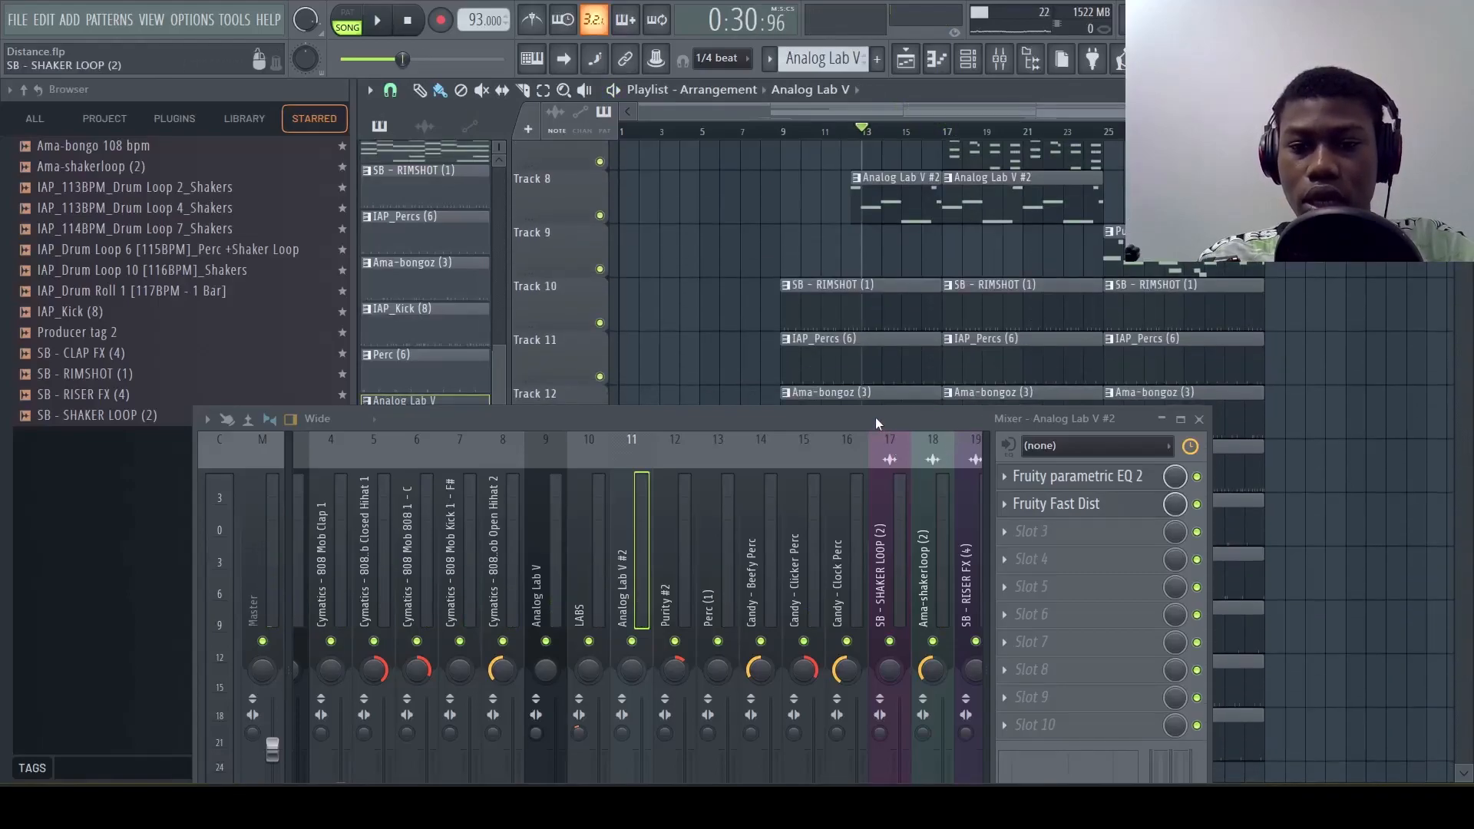
# Move the mixer window higher and maximize it to work across all its tracks
pyautogui.moveTo(875, 424); pyautogui.dragTo(925, 198)
pyautogui.scroll(-4, 821, 358)
pyautogui.scroll(3, 821, 357)
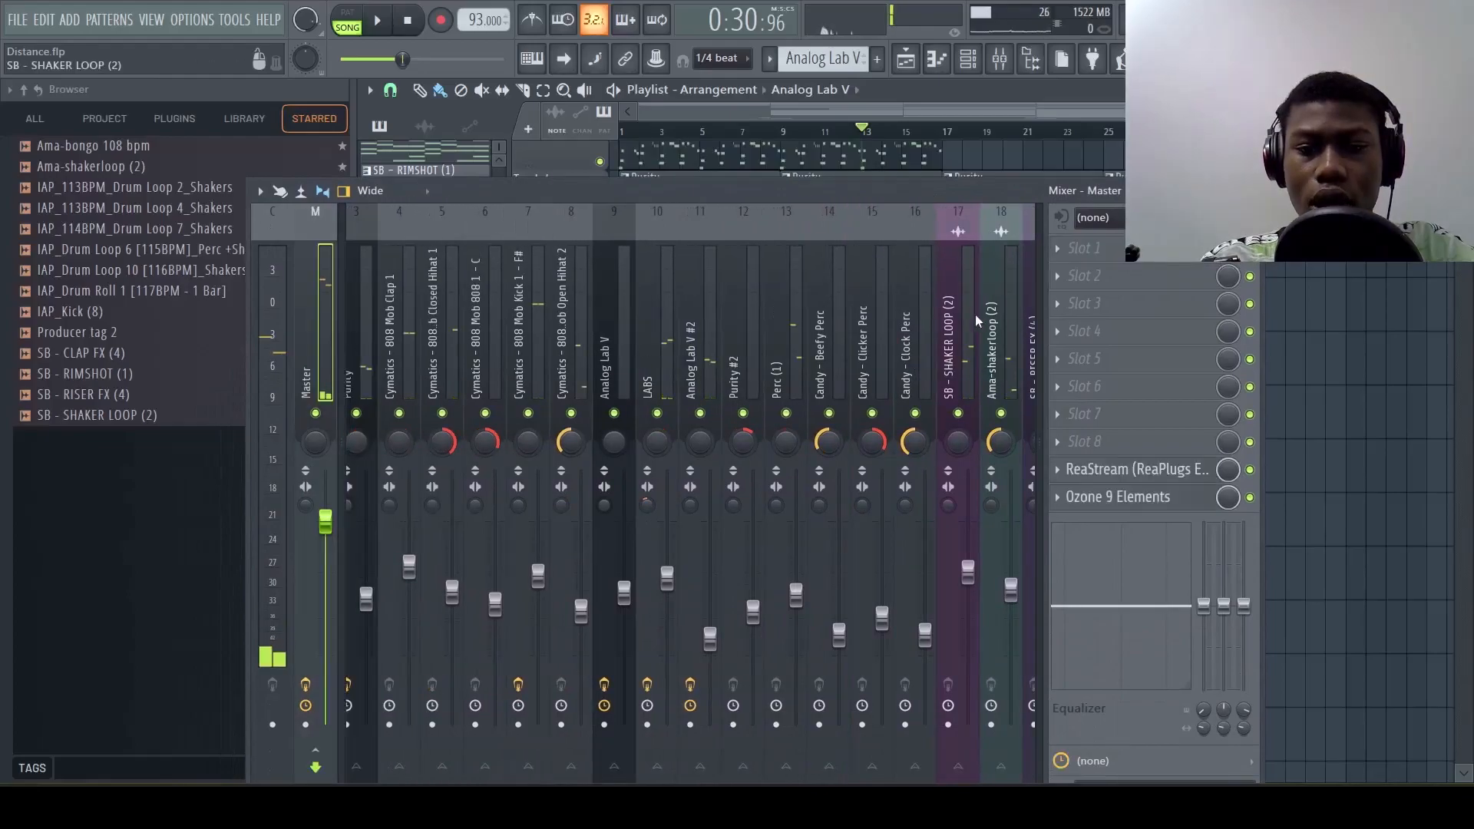
pyautogui.scroll(-5, 975, 315)
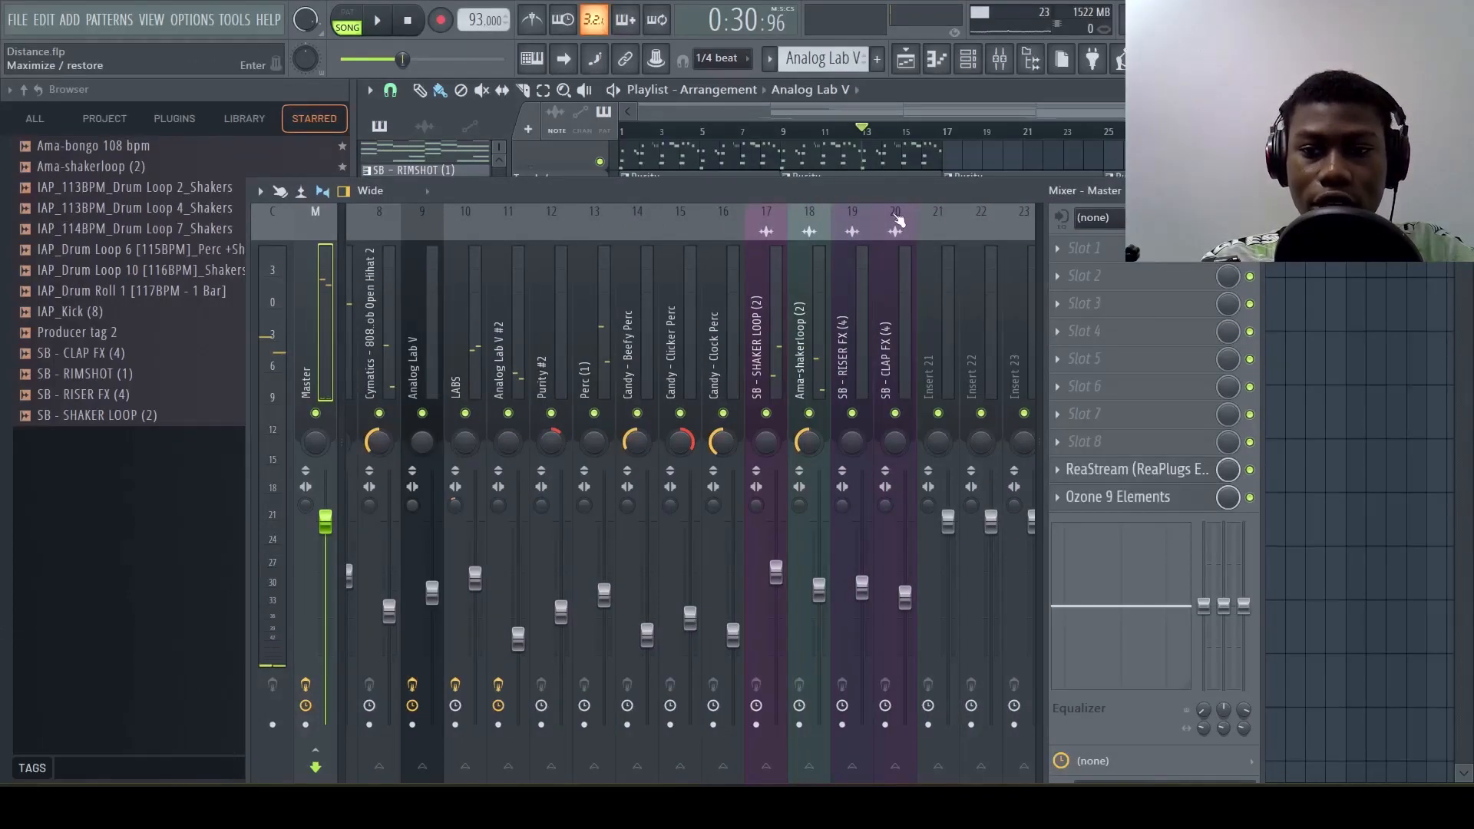
pyautogui.press('Return')
pyautogui.scroll(7, 895, 214)
# Select mixer tracks 1 to 20 and raise their faders together while playing the song, then clear the multi-track selection
pyautogui.click(935, 255)
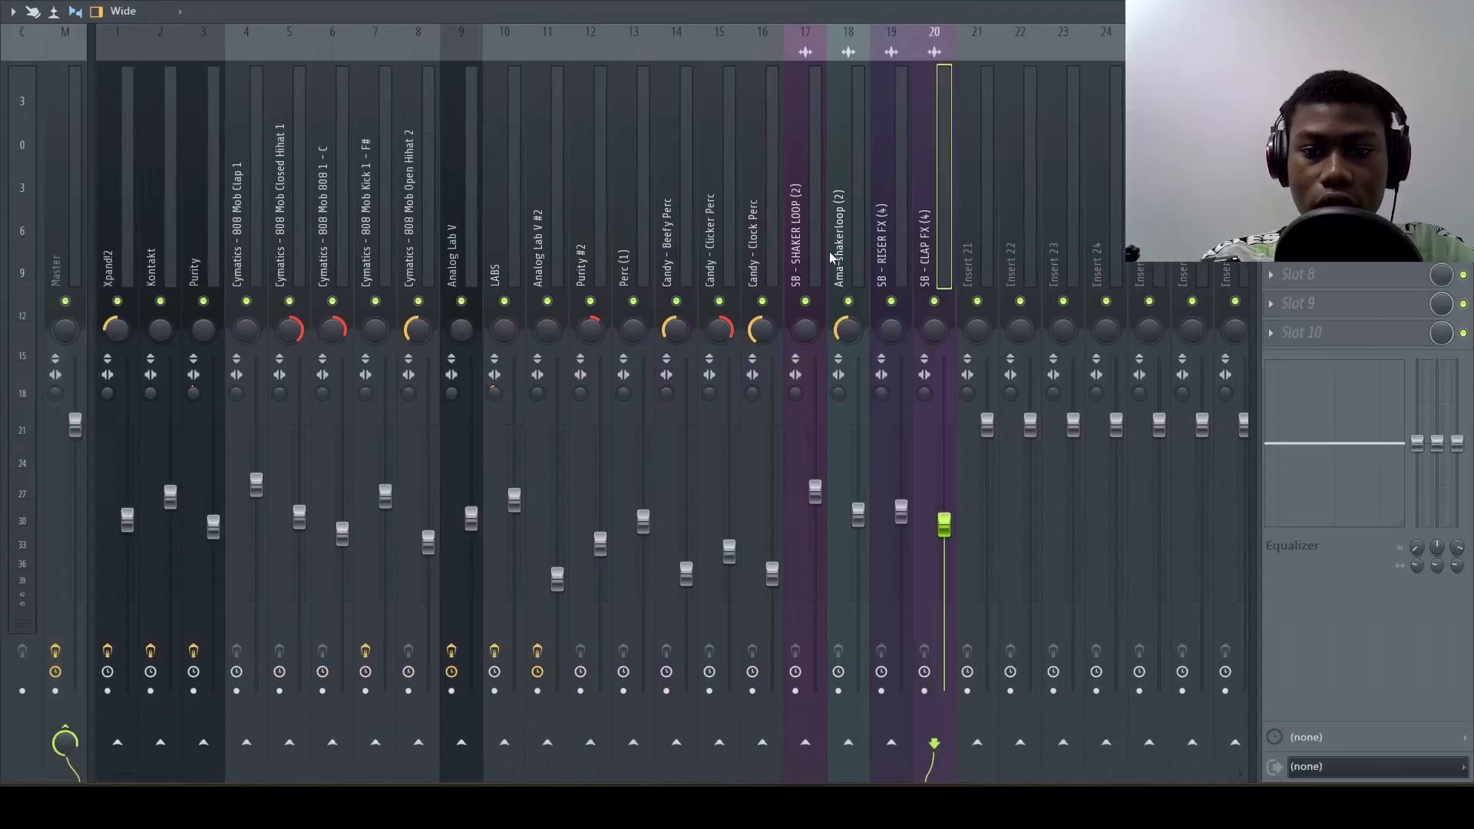
pyautogui.keyDown('shift'); pyautogui.click(106, 244); pyautogui.keyUp('shift')
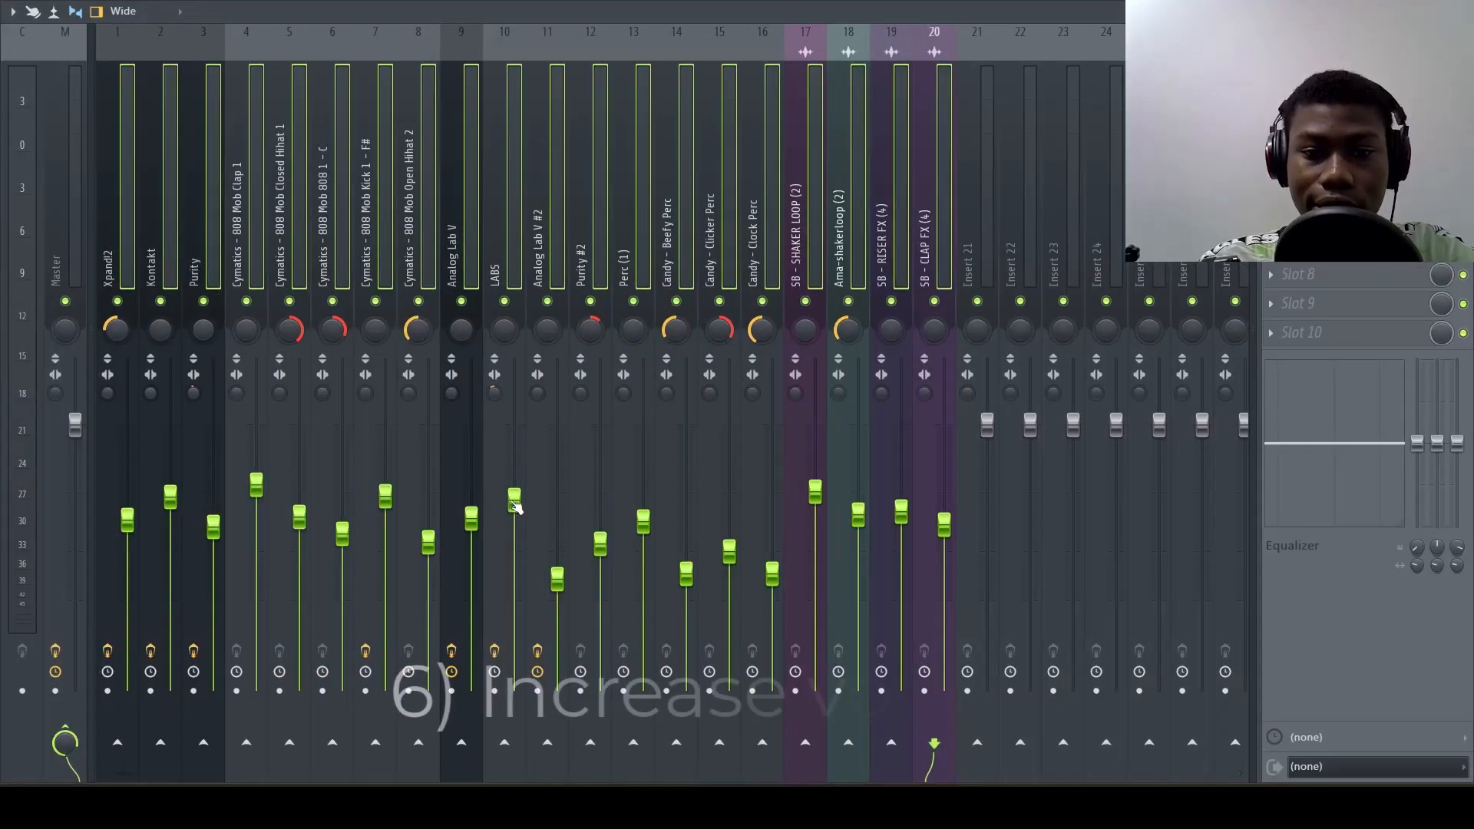
pyautogui.moveTo(515, 500); pyautogui.dragTo(514, 485)
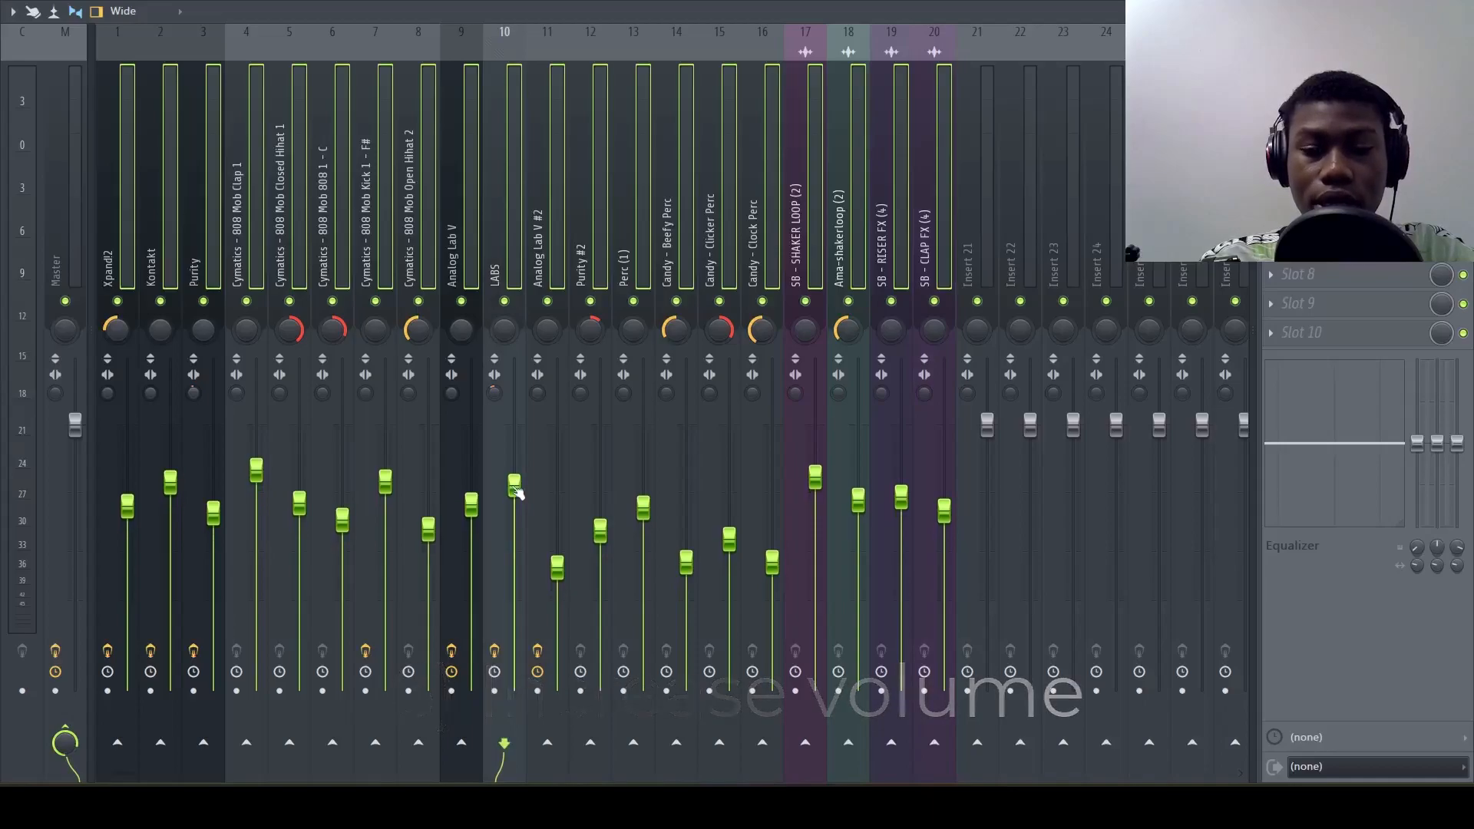
pyautogui.press('space')
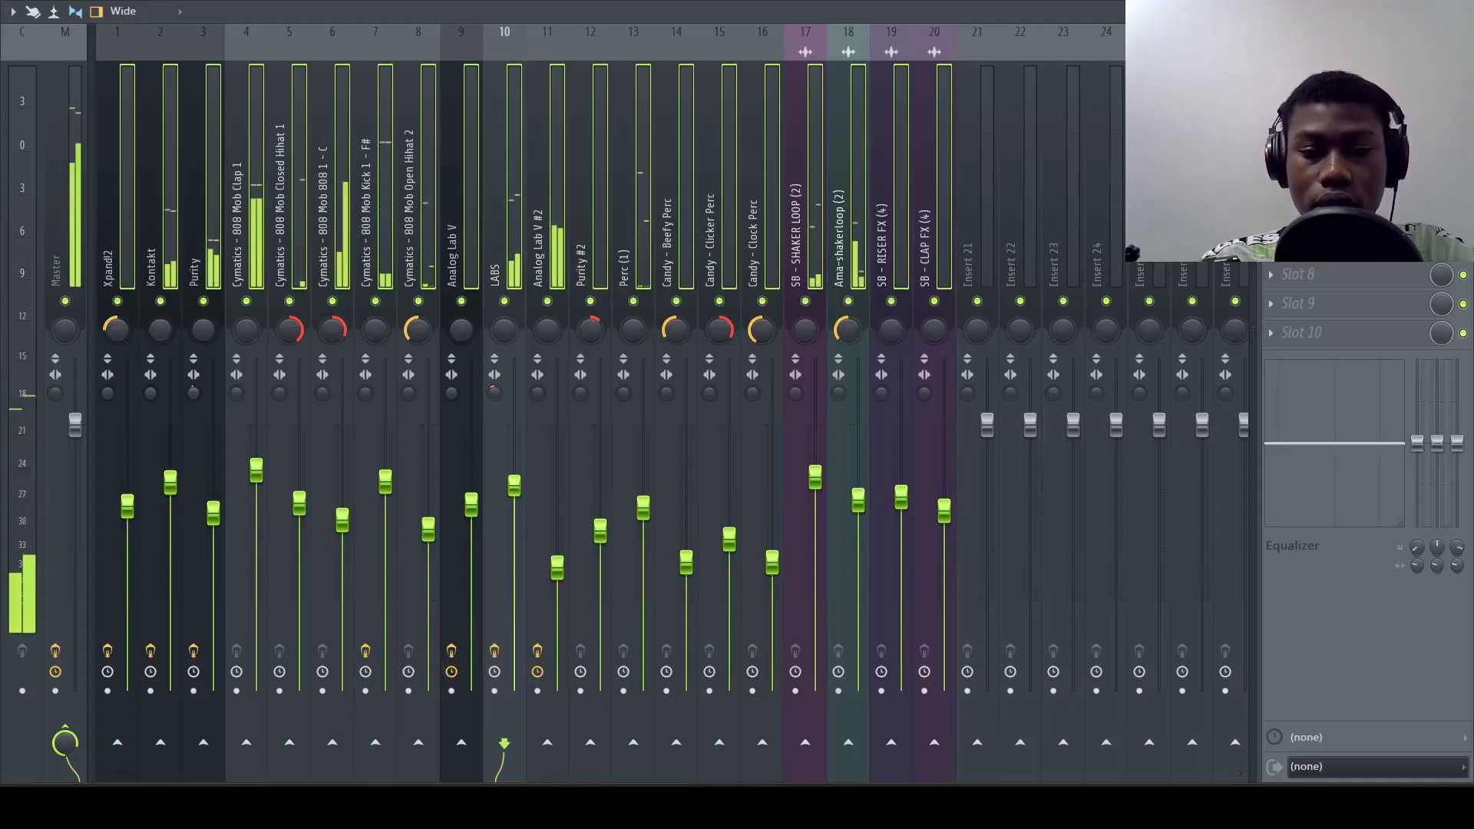
pyautogui.moveTo(514, 485); pyautogui.dragTo(514, 476)
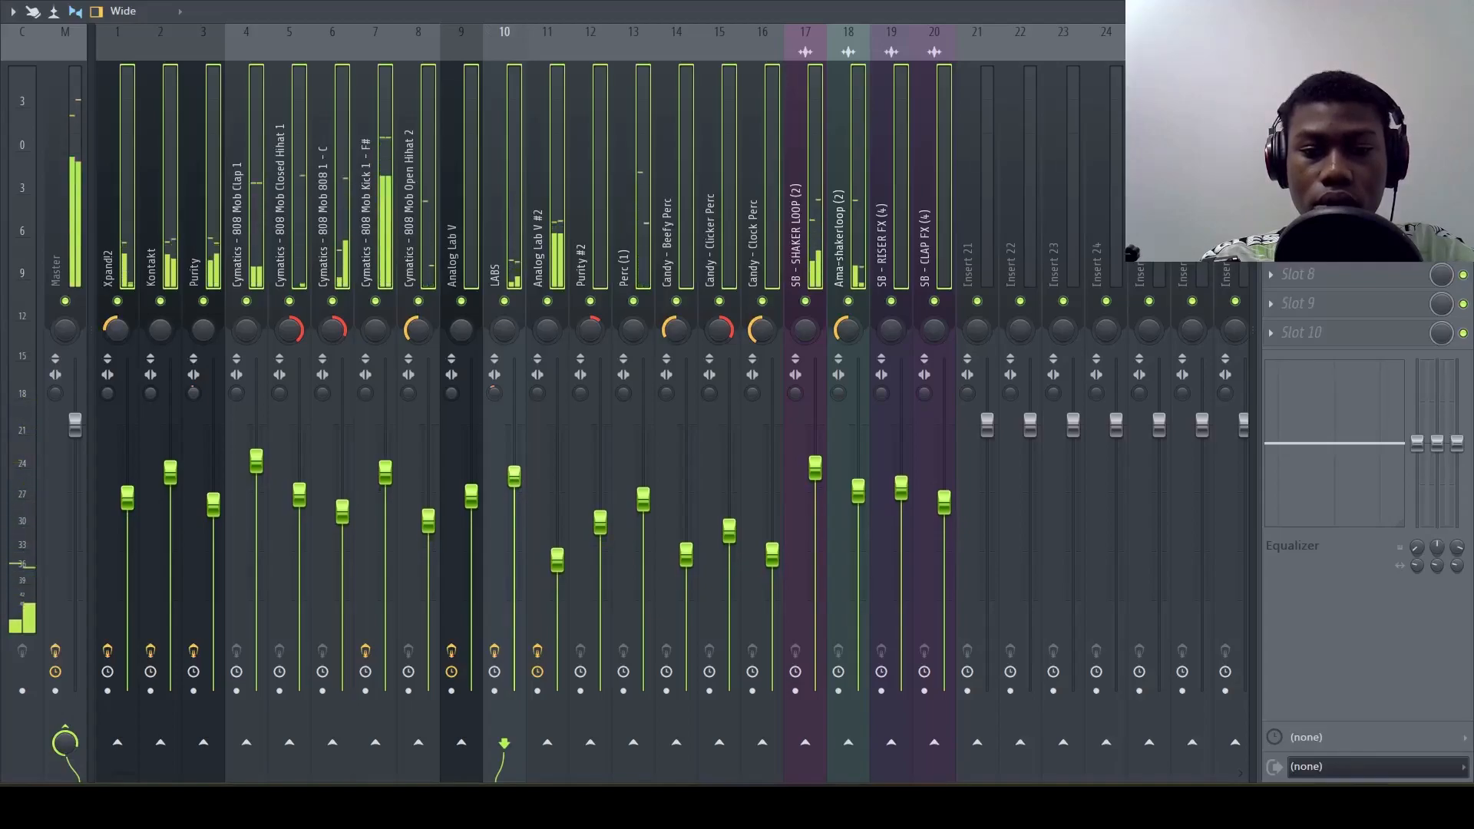
pyautogui.click(535, 269)
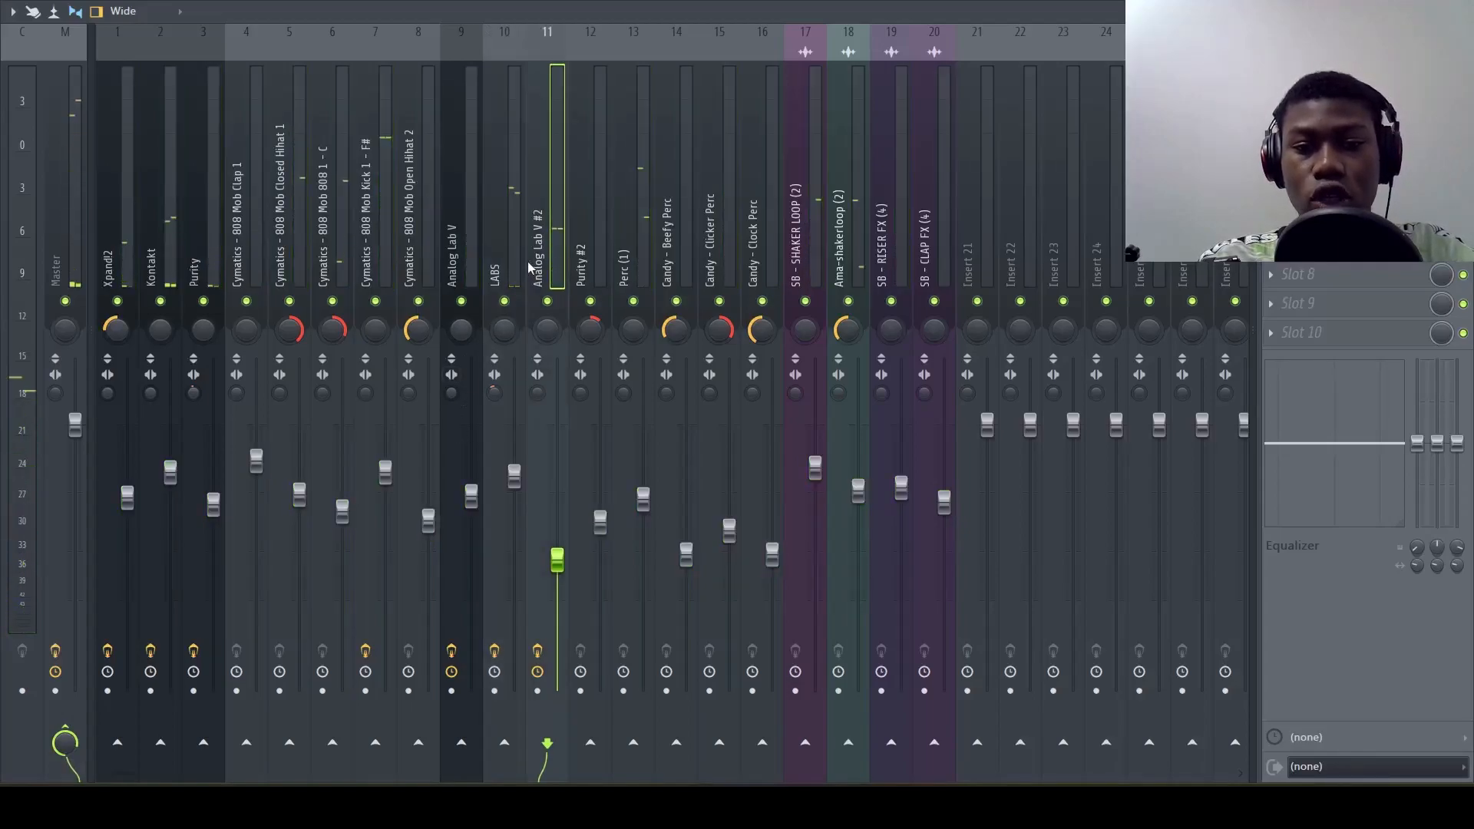
# Replace Ozone 9 Elements in slot 10 of the Master track with Fruity Limiter
pyautogui.click(73, 253)
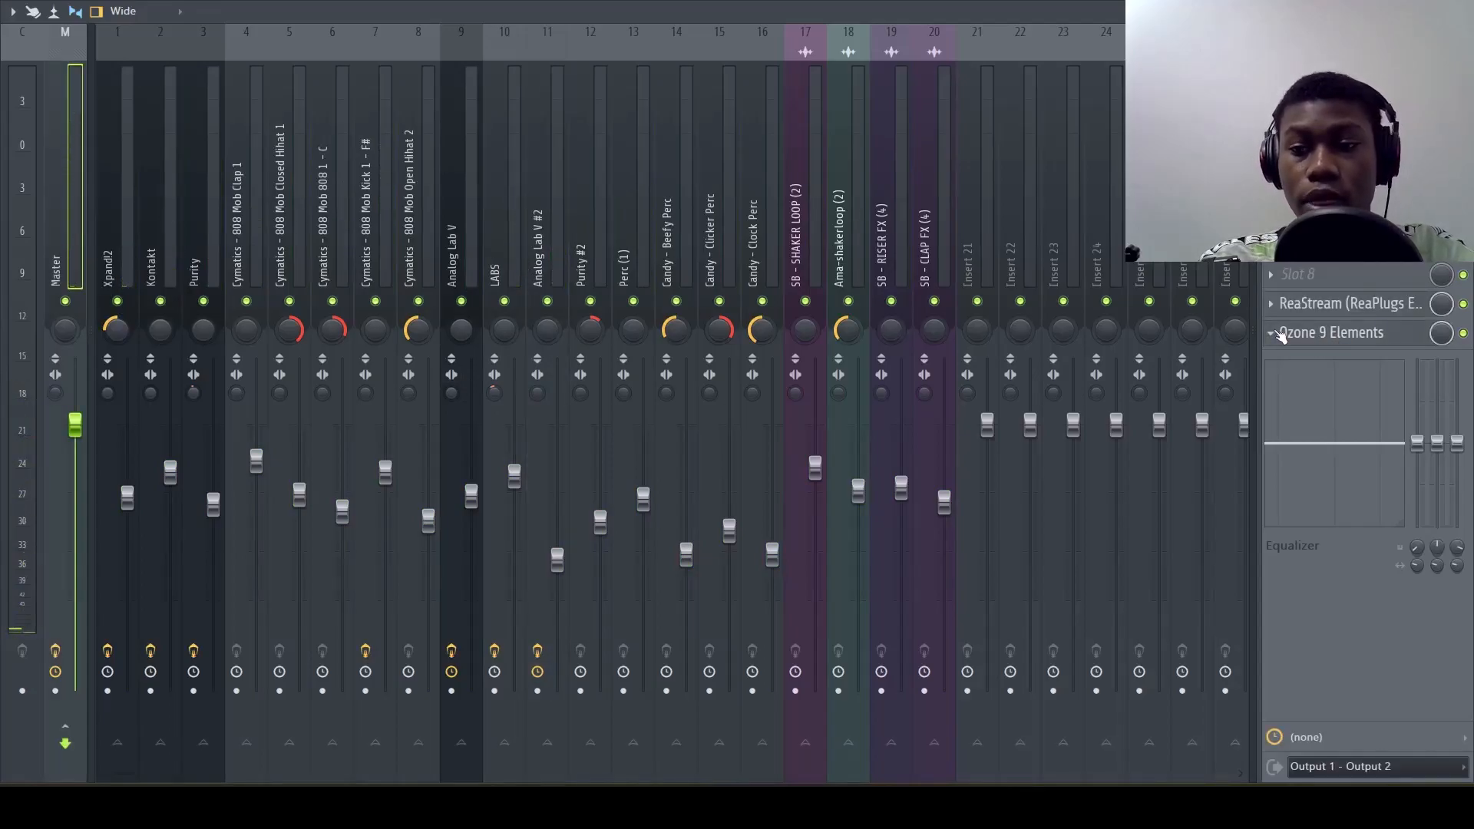
pyautogui.click(1278, 335)
pyautogui.moveTo(1282, 358)
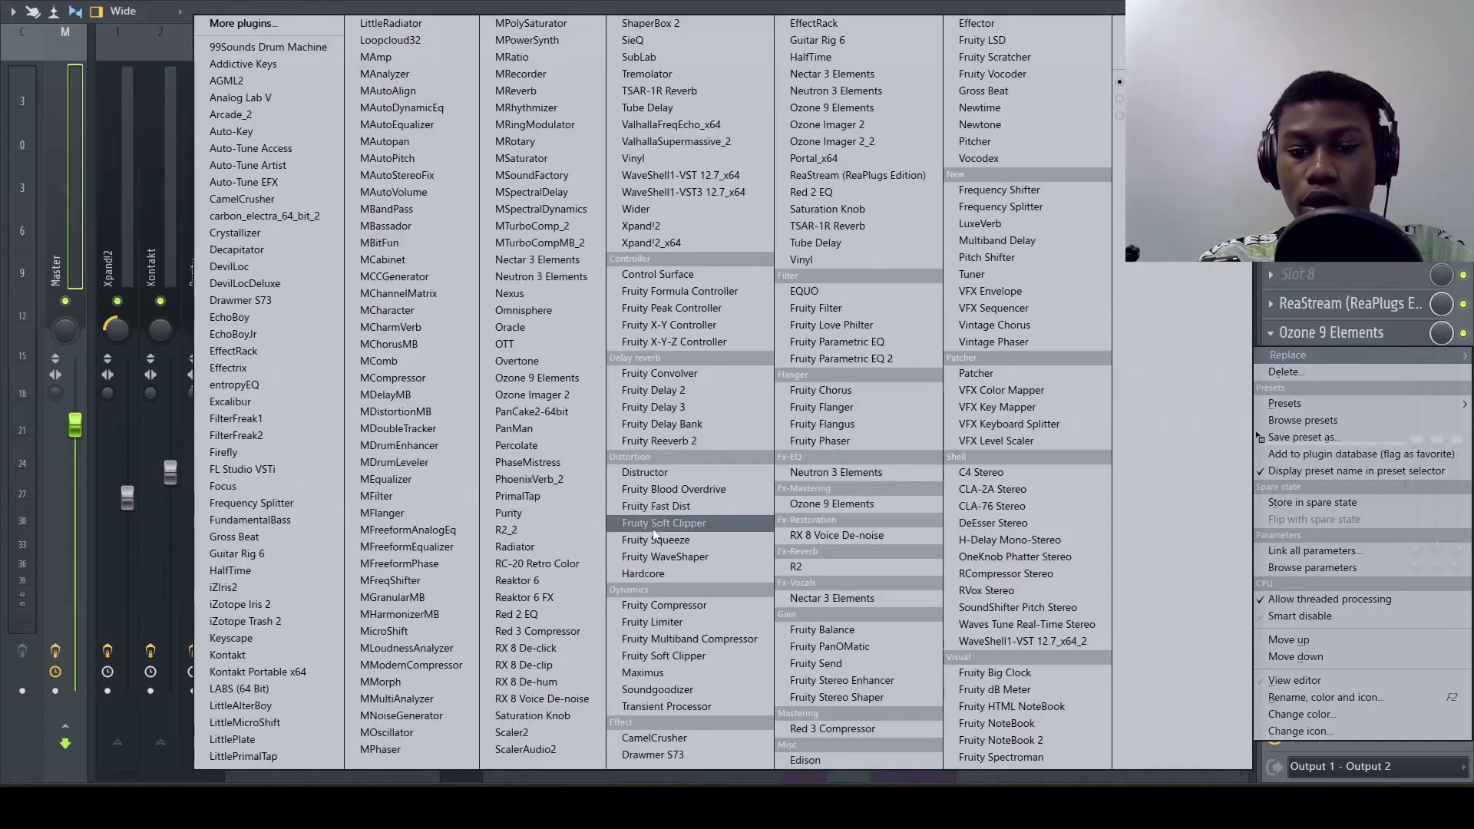
pyautogui.click(681, 619)
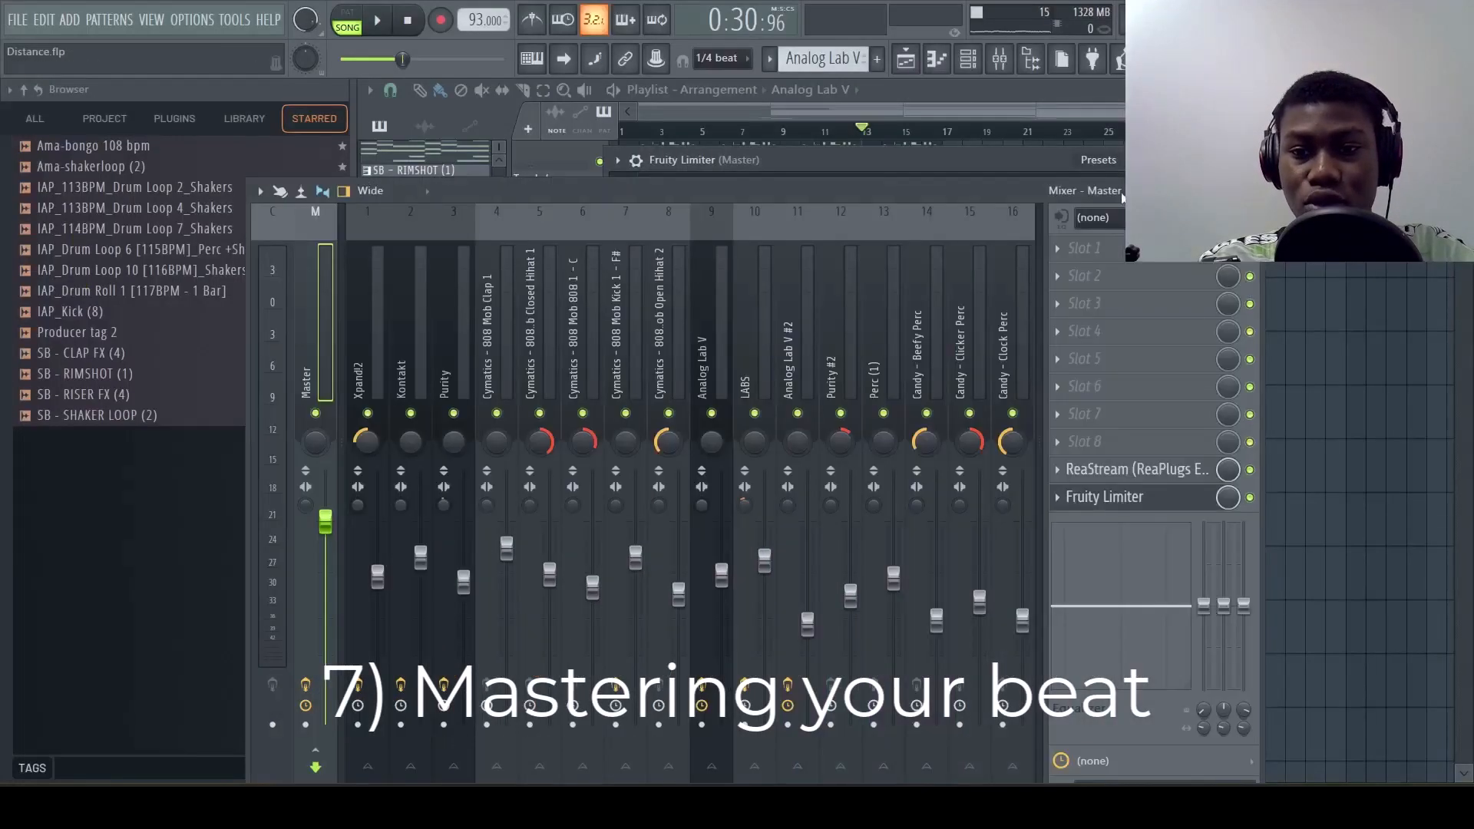
# Move the mixer window lower to uncover Fruity Limiter, then play the song to watch its levels and stop
pyautogui.moveTo(1092, 191); pyautogui.dragTo(1049, 435)
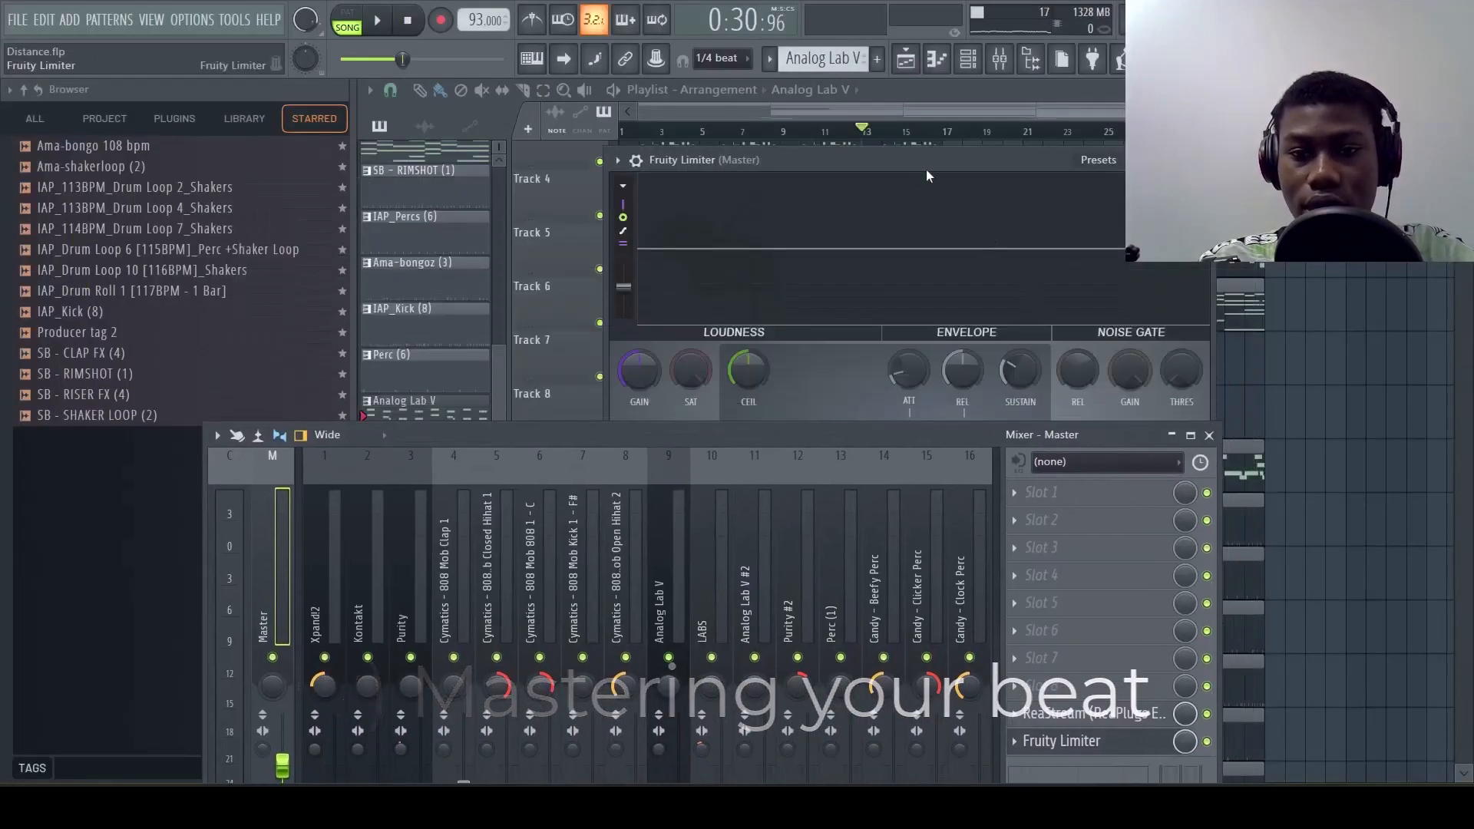
pyautogui.press('space')
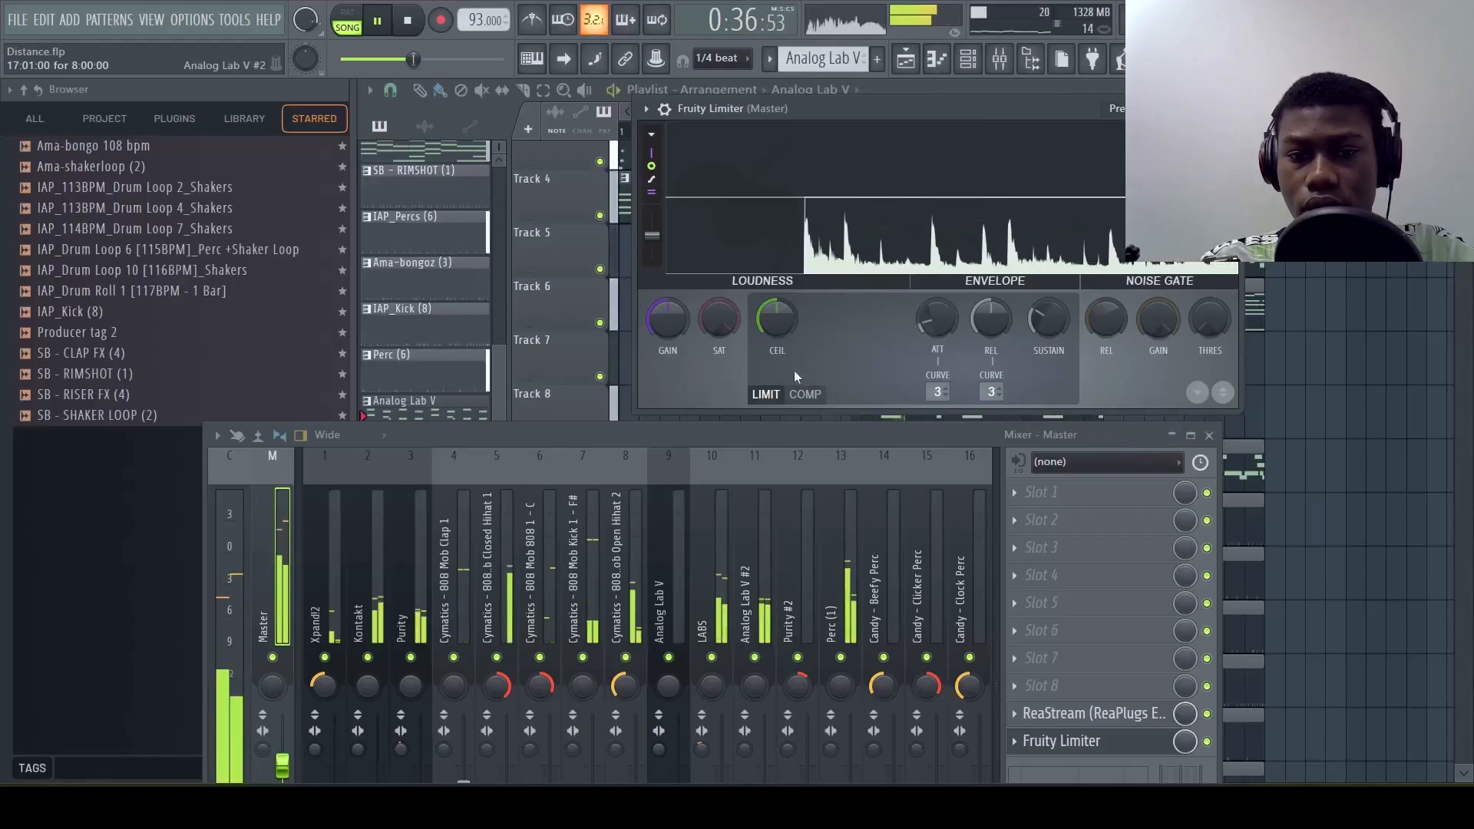
pyautogui.press('space')
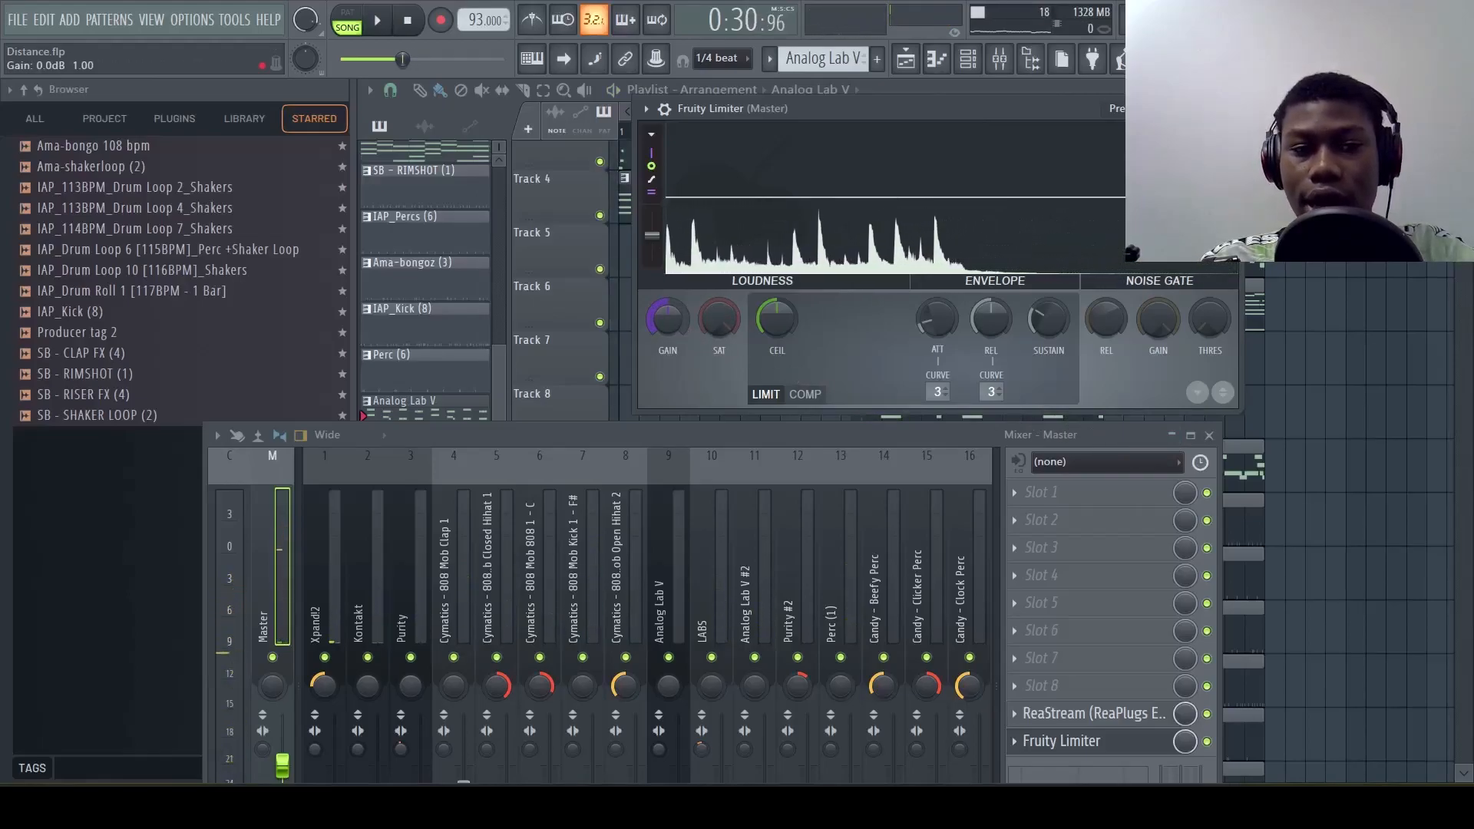
# Raise the master's Fruity Limiter gain to 2.1 dB while playing the song, then stop playback
pyautogui.press('space')
pyautogui.moveTo(668, 317); pyautogui.dragTo(668, 312)
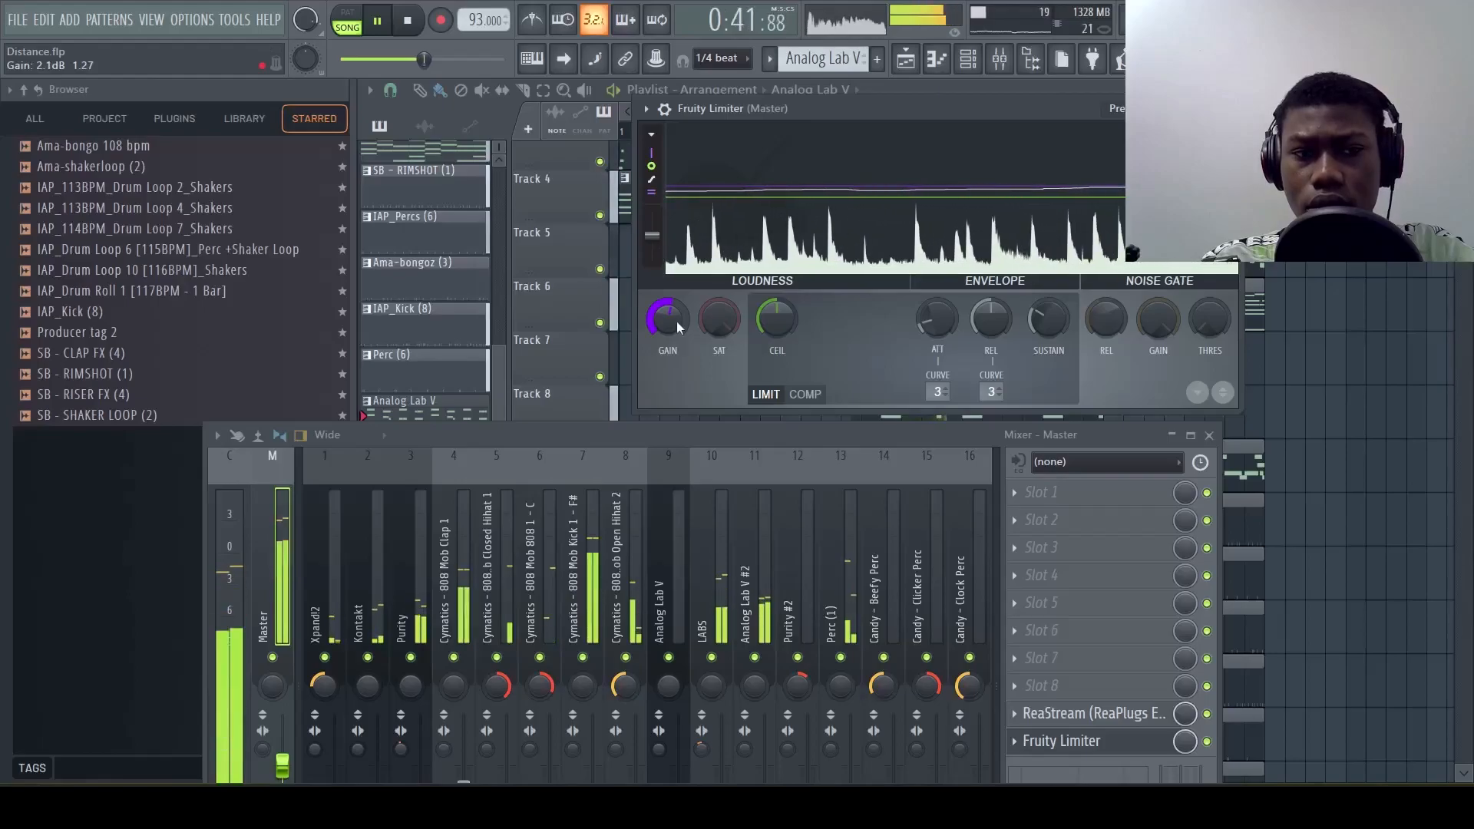
pyautogui.press('space')
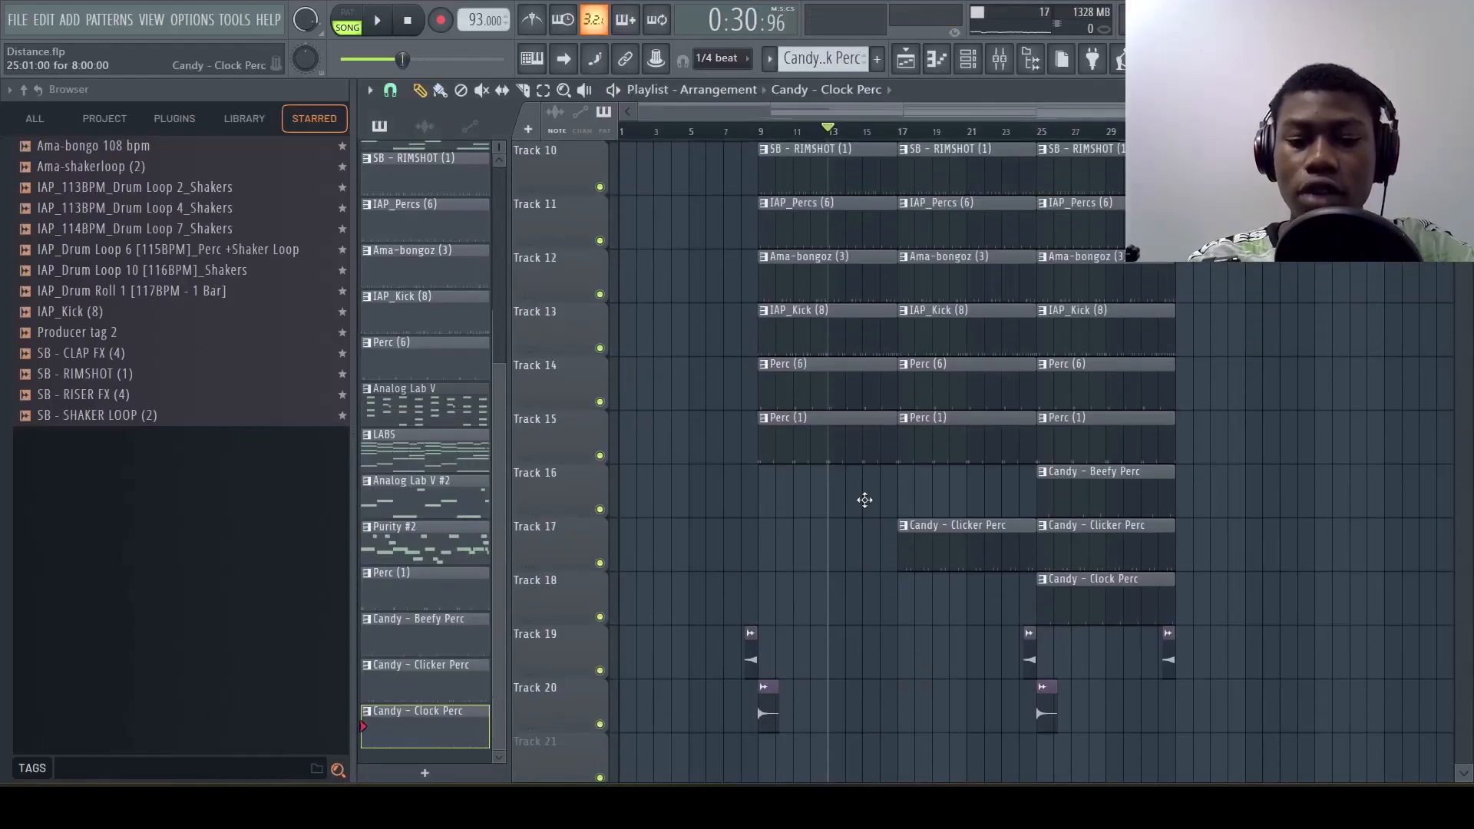
# Select the playlist clips from bar 9 onward and duplicate them so the copies start at bar 33
pyautogui.scroll(-2, 959, 524)
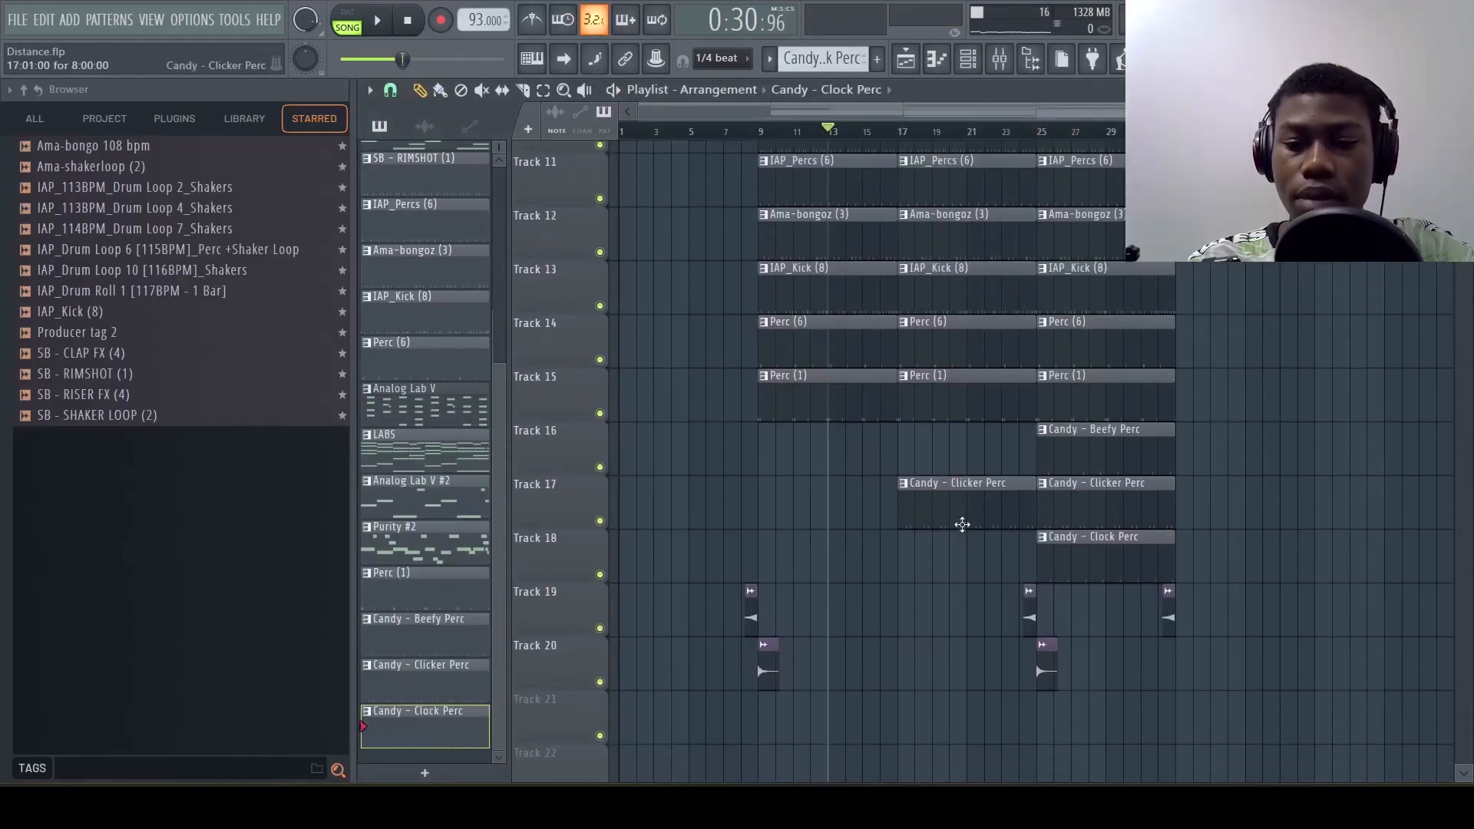
pyautogui.moveTo(1232, 657); pyautogui.dragTo(777, 94)
pyautogui.scroll(-8, 828, 430)
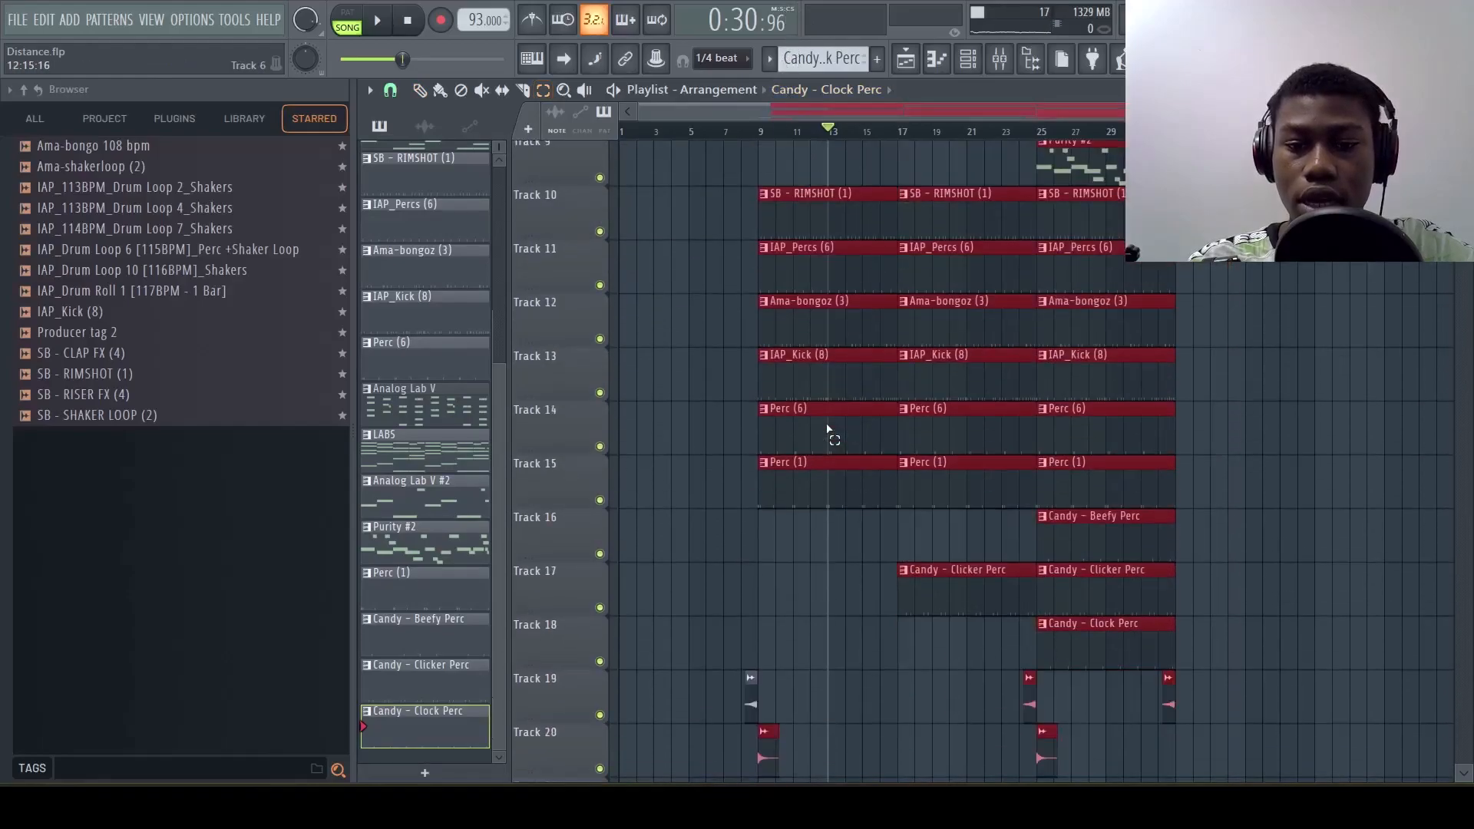
pyautogui.hotkey('ctrl', 'b')
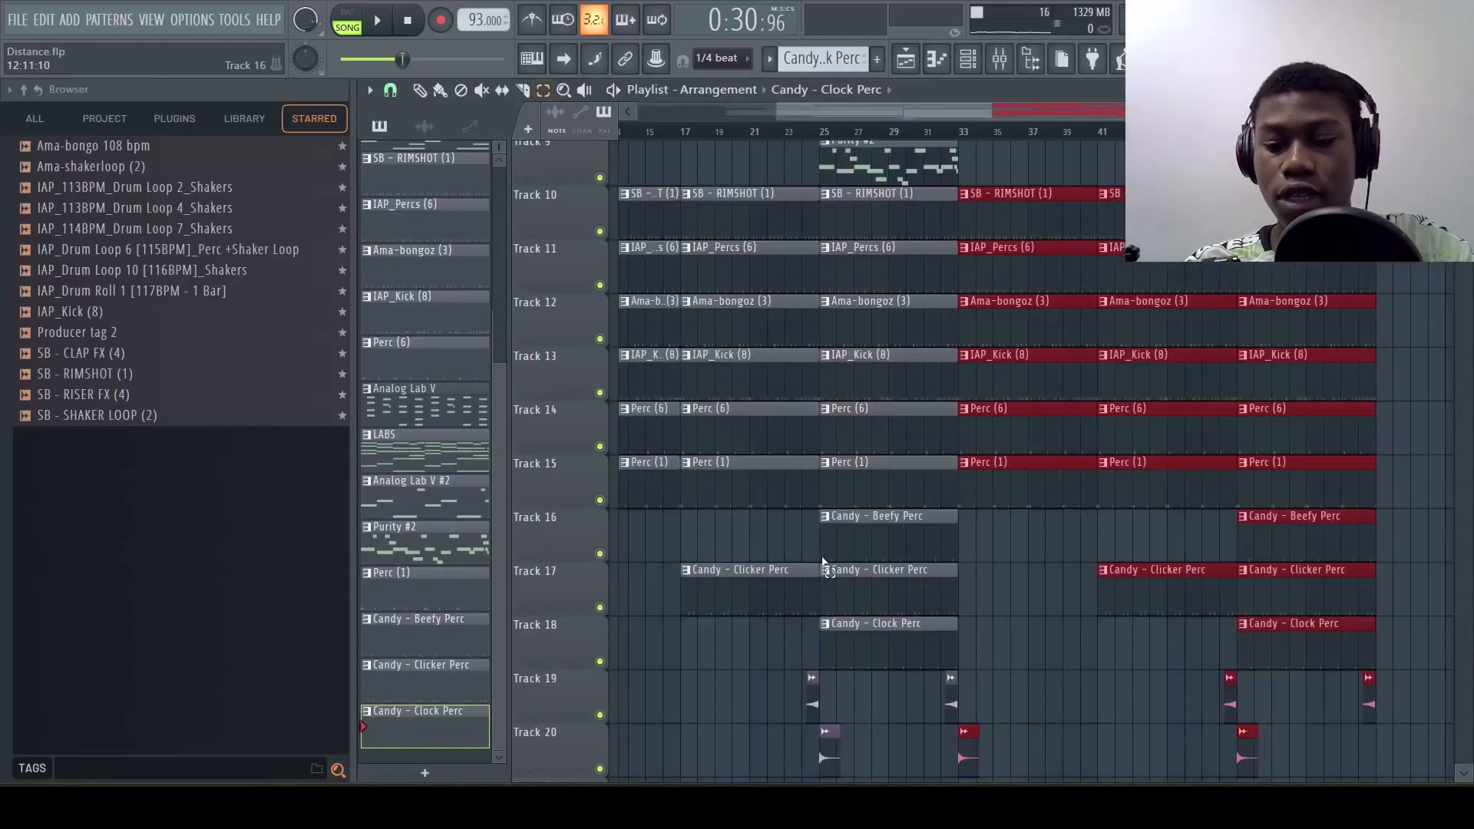
pyautogui.hscroll(5, 824, 560)
pyautogui.keyDown('ctrl'); pyautogui.click(1119, 499); pyautogui.keyUp('ctrl')
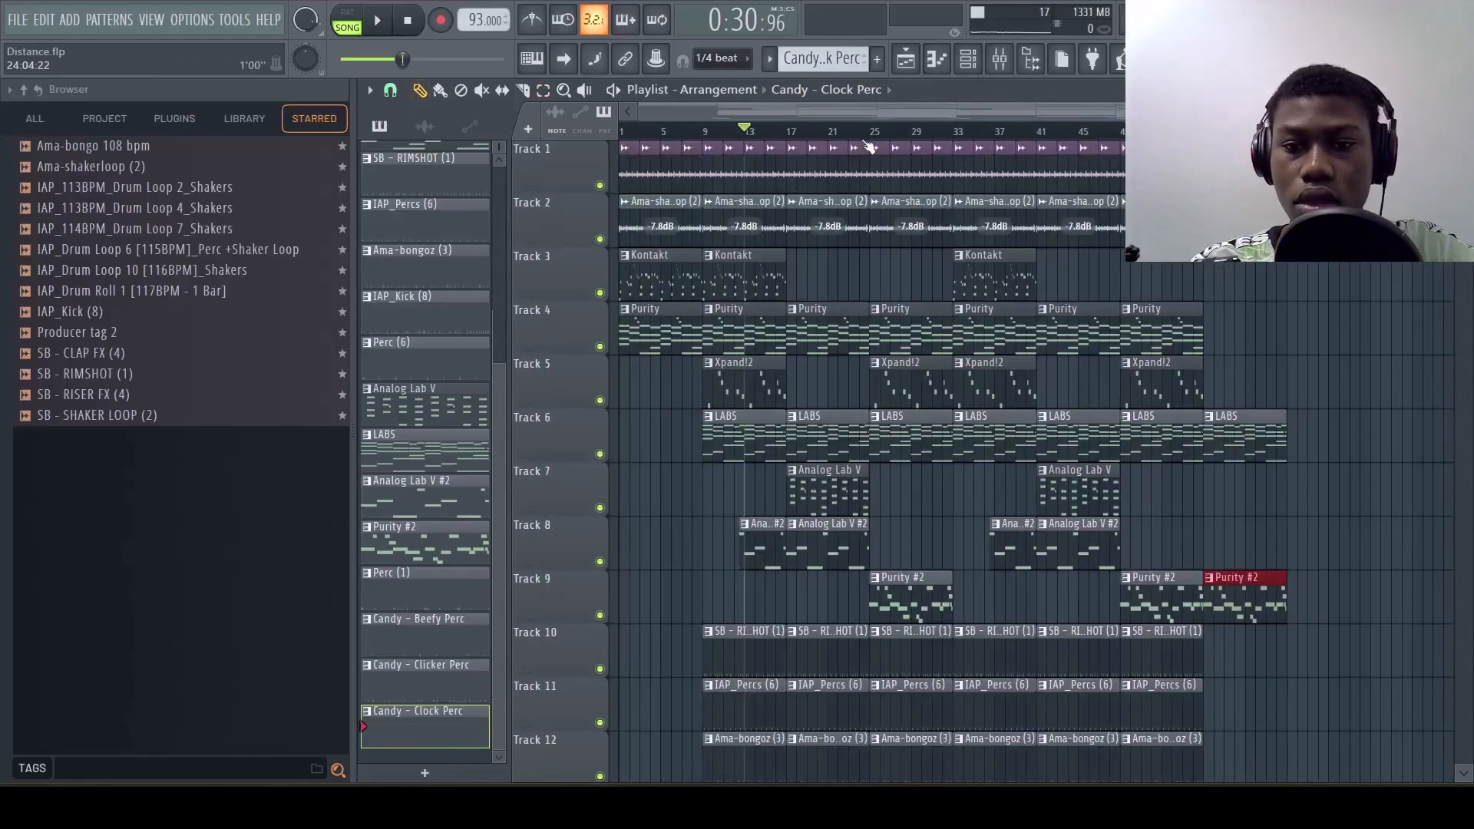
# Play the extended arrangement from bar 21 and examine the section around bar 25
pyautogui.press('space')
pyautogui.click(836, 134)
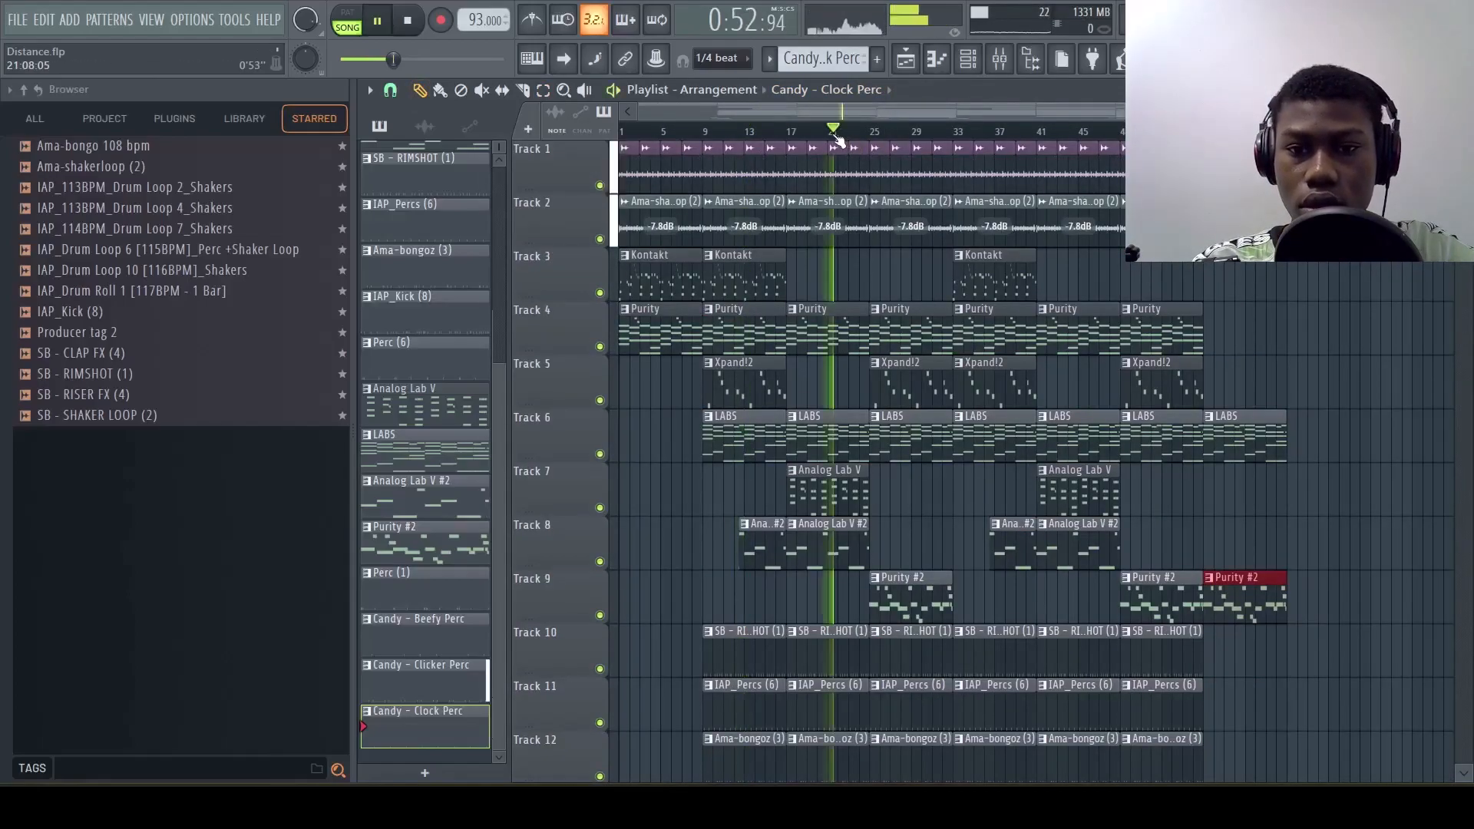
pyautogui.scroll(3, 836, 140)
pyautogui.press('space')
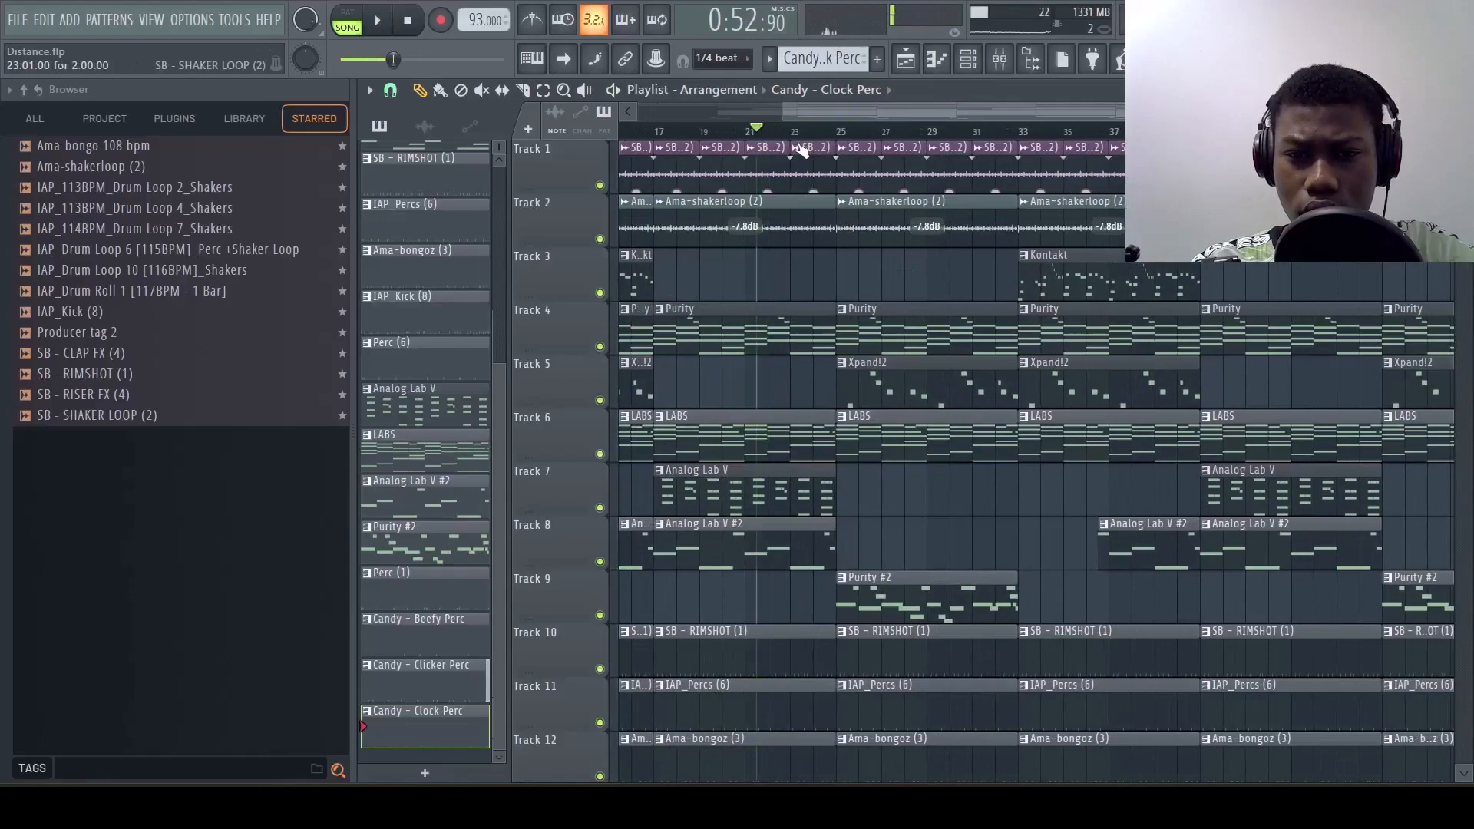
pyautogui.press('space')
pyautogui.scroll(-4, 901, 510)
pyautogui.scroll(2, 900, 511)
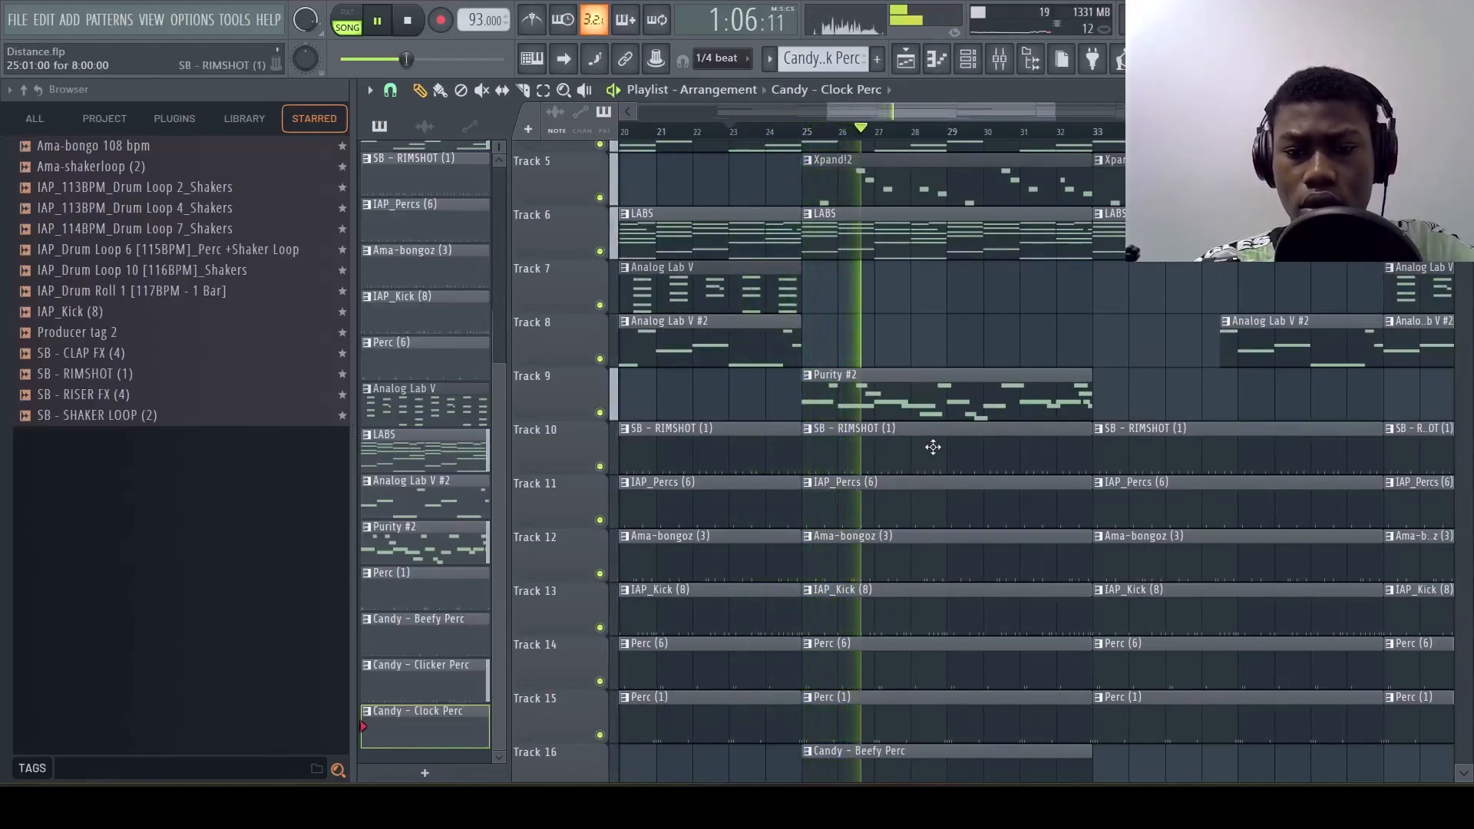
# Lengthen the first A5 note of the Purity #2 pattern slightly past bar 2, then close the piano roll and stop playback
pyautogui.doubleClick(862, 404)
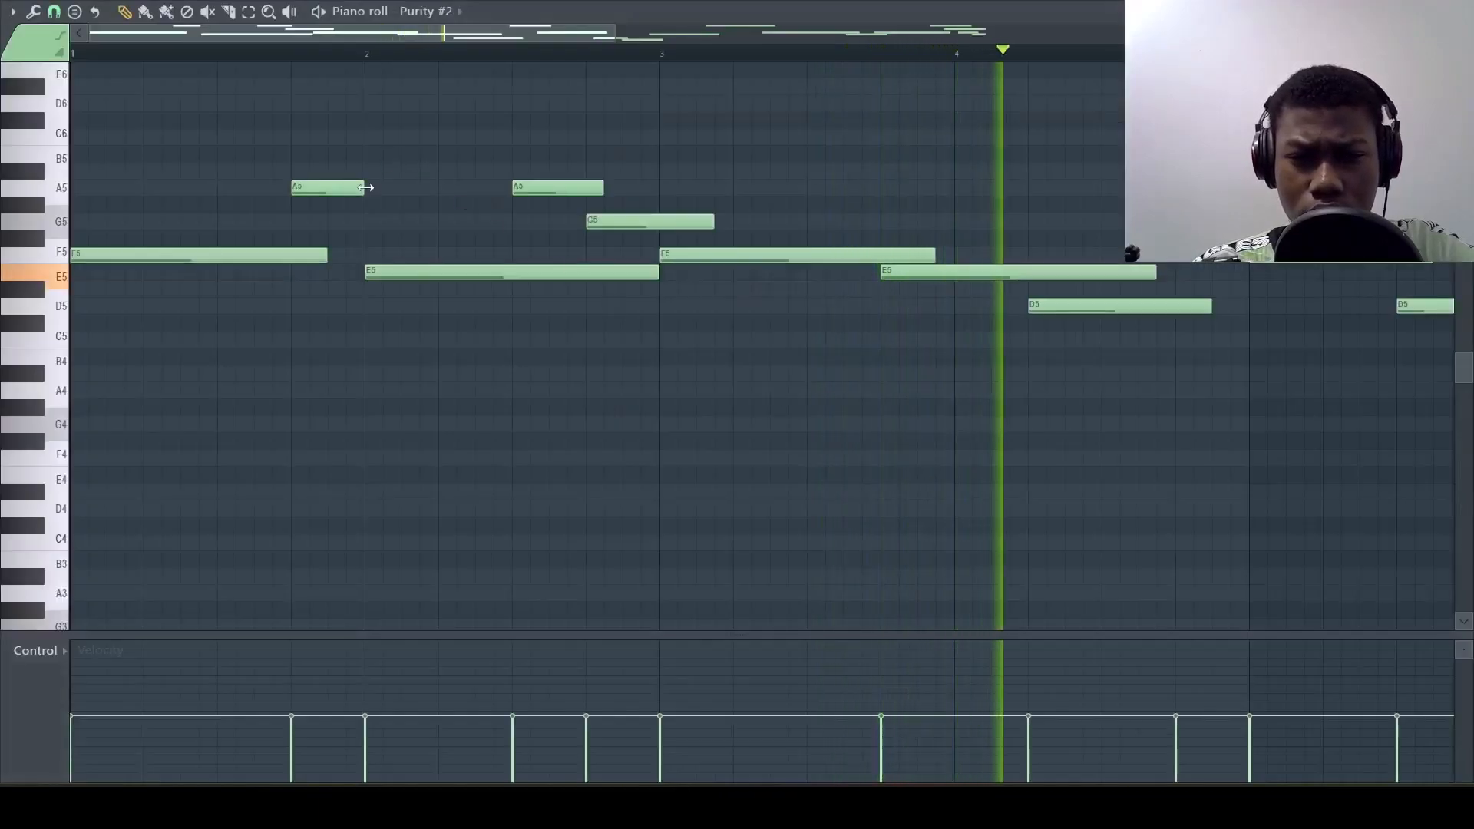
pyautogui.moveTo(367, 189); pyautogui.dragTo(383, 195)
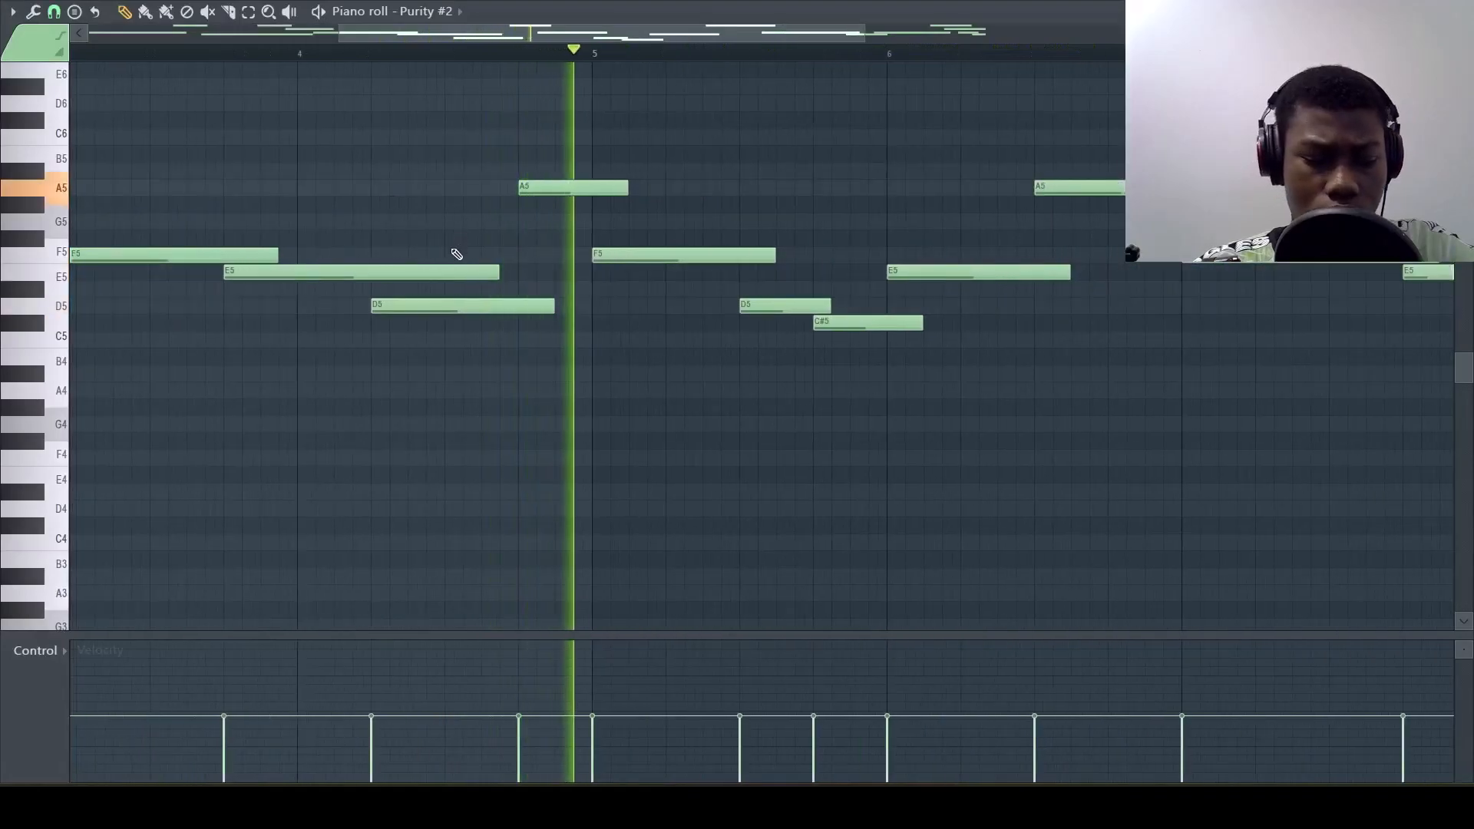
pyautogui.scroll(-3, 457, 254)
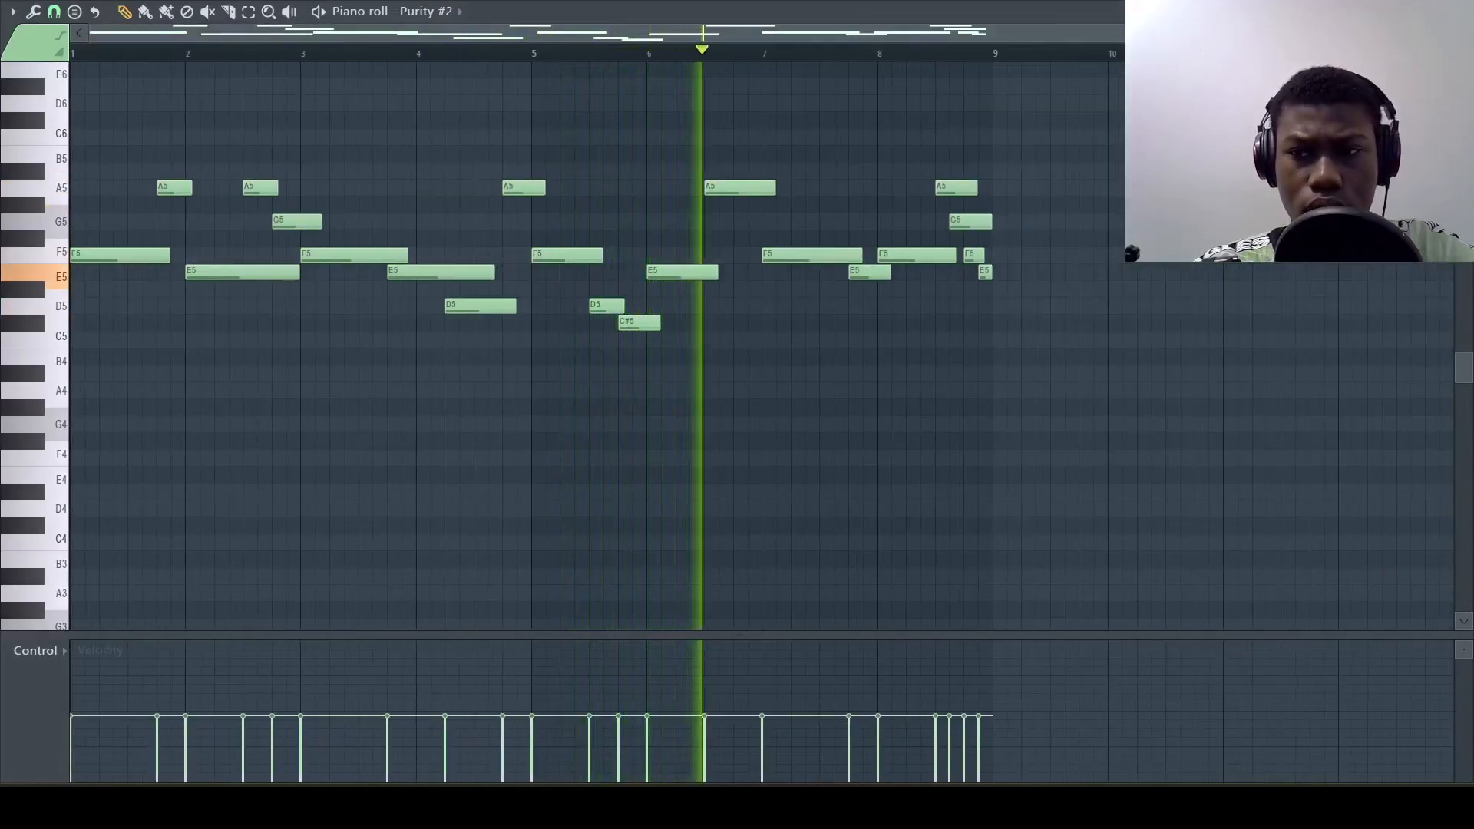
pyautogui.press('Escape')
pyautogui.press('space')
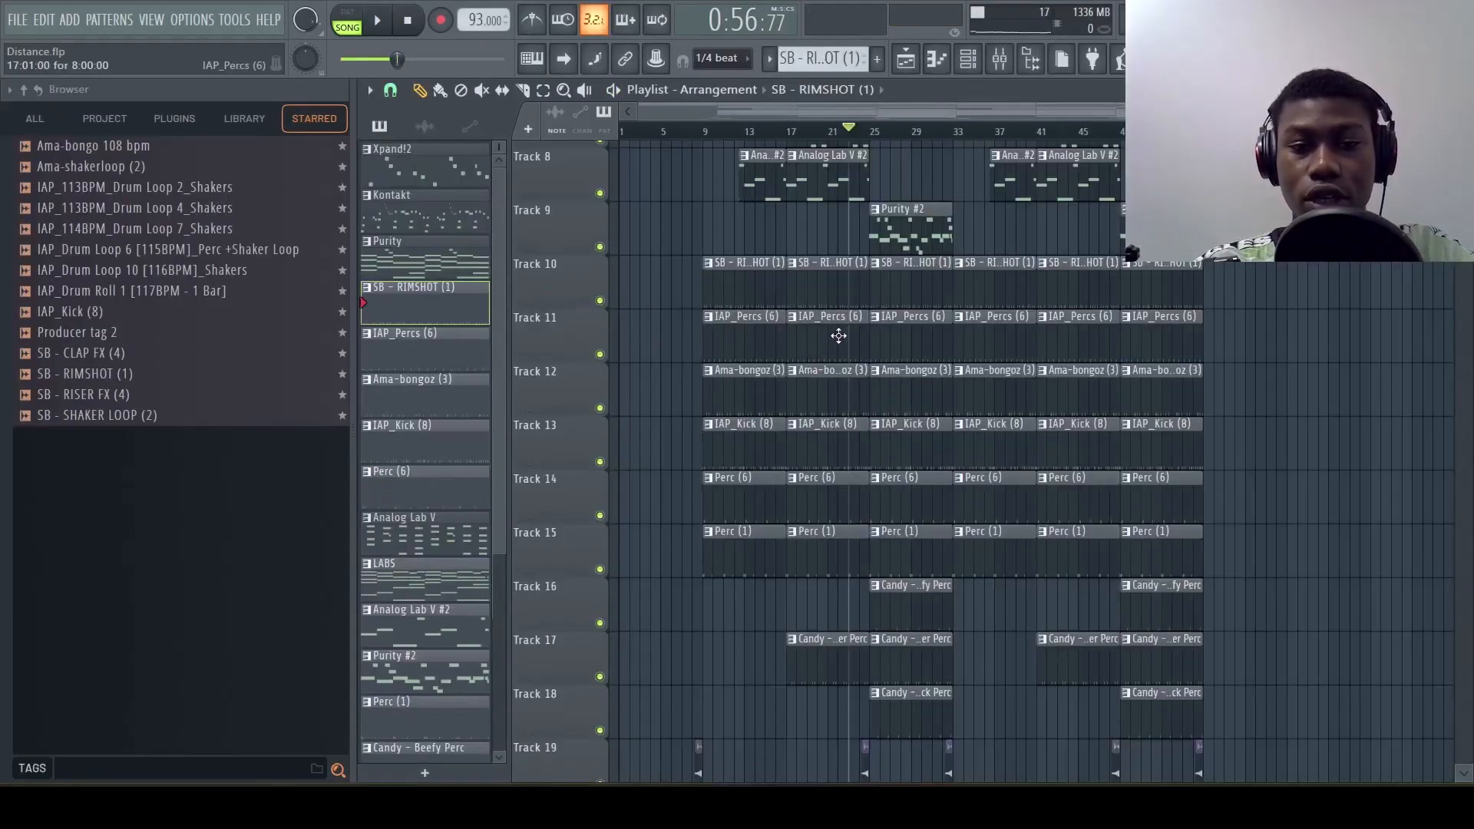
# Open the export format choices for the project
pyautogui.click(18, 21)
pyautogui.moveTo(58, 191)
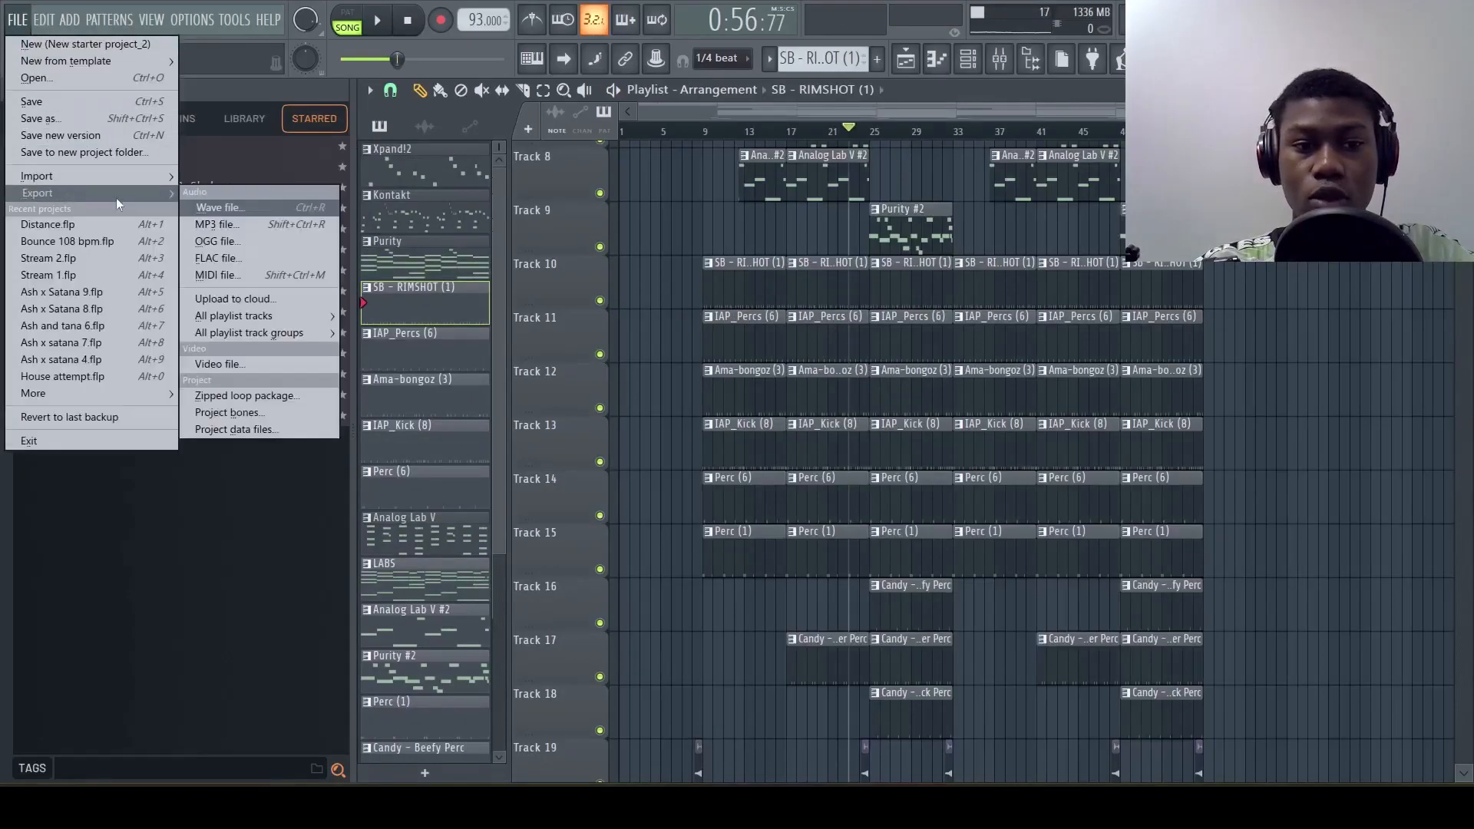